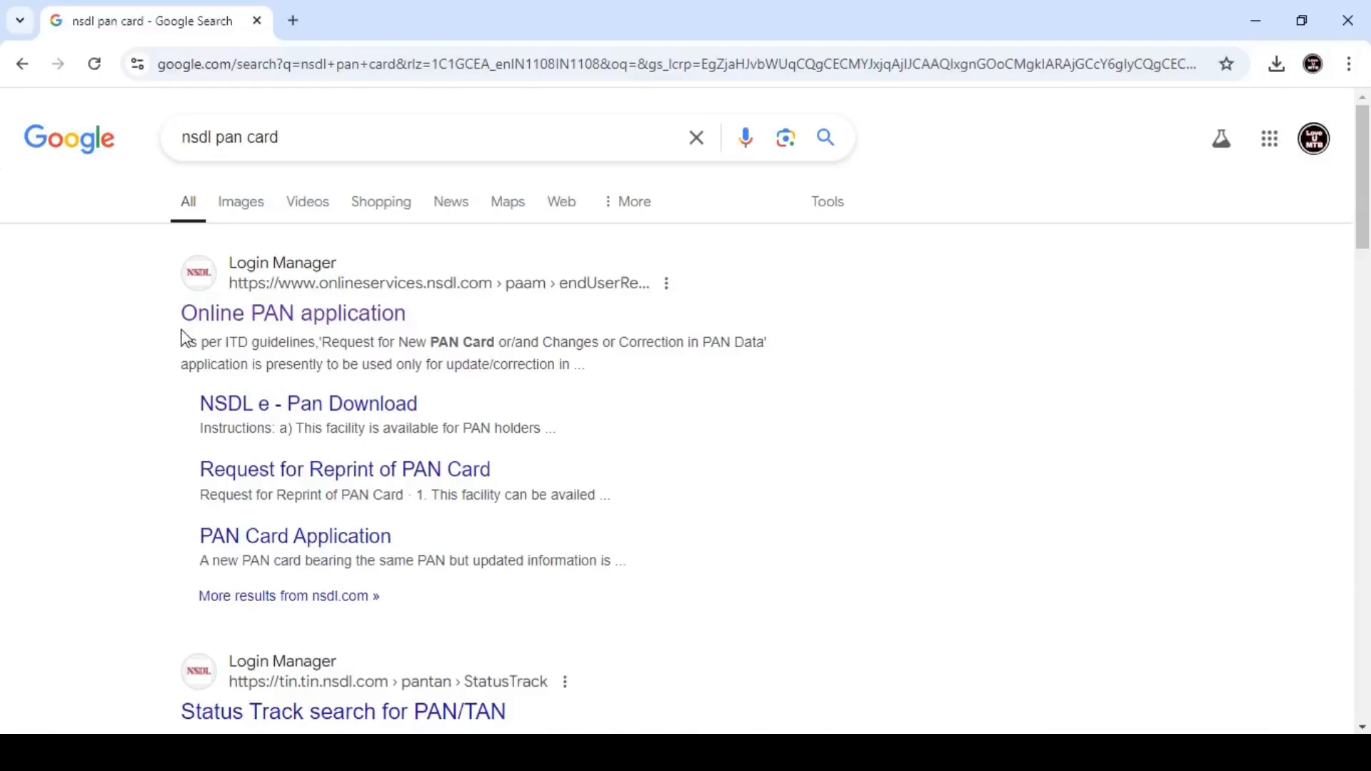
# - Open the Online PAN application and choose New PAN - Indian Citizen (Form 49A), category INDIVIDUAL
pyautogui.click(231, 321)
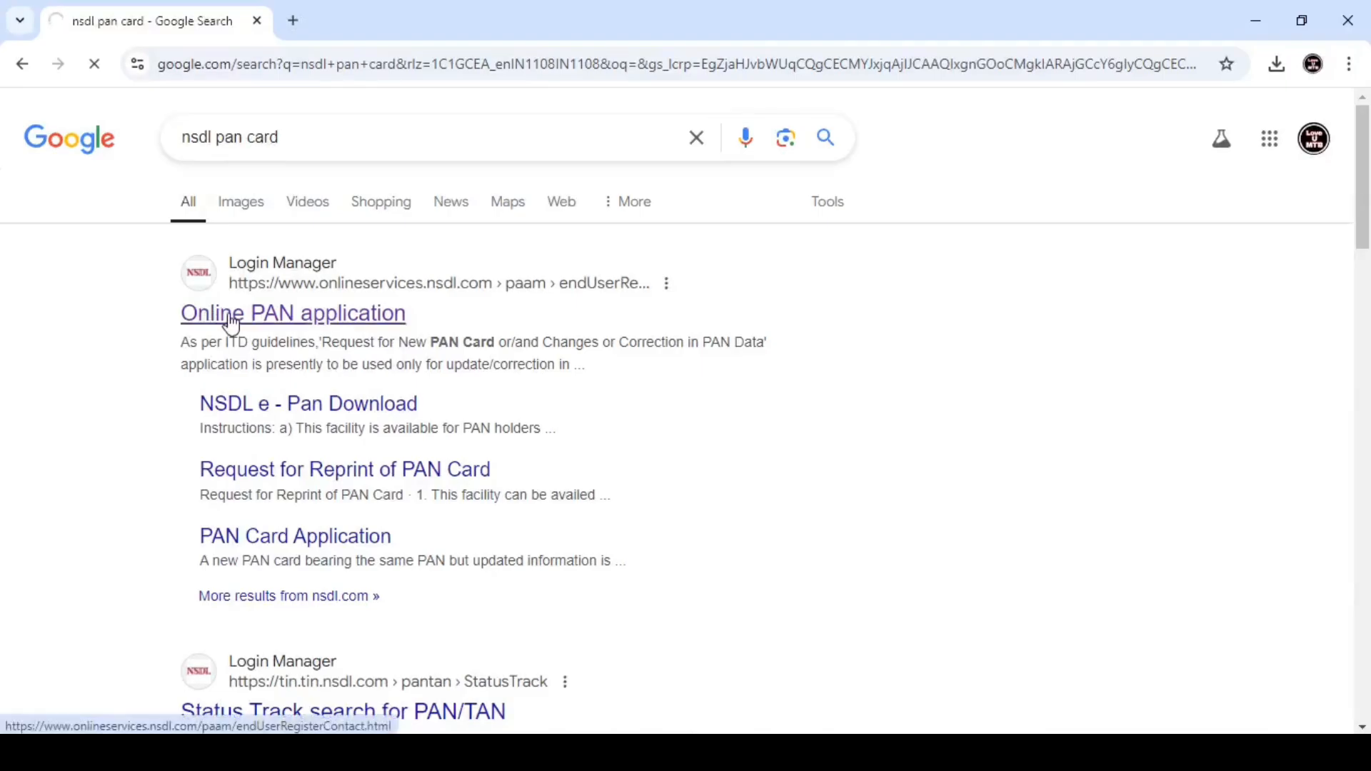
pyautogui.scroll(-1, 383, 397)
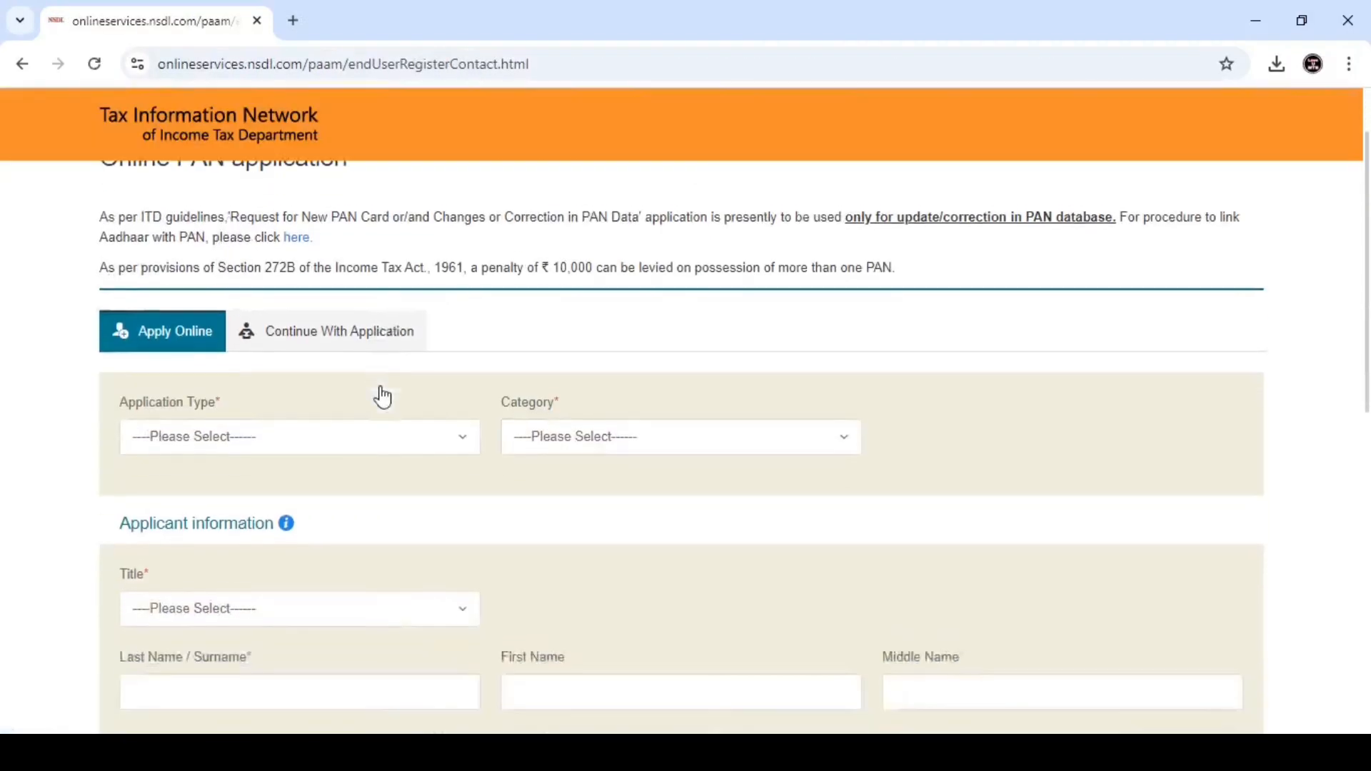
pyautogui.click(327, 431)
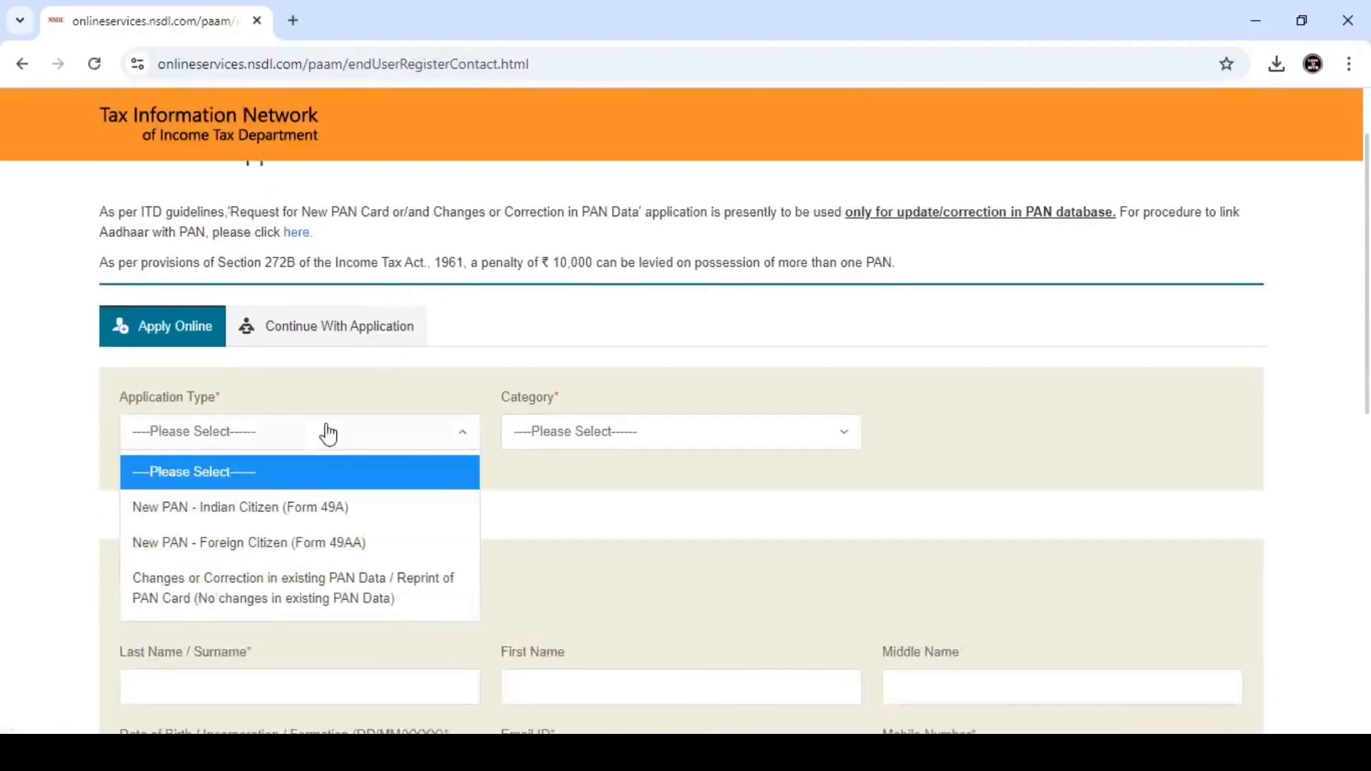
pyautogui.click(261, 509)
pyautogui.scroll(-1, 320, 368)
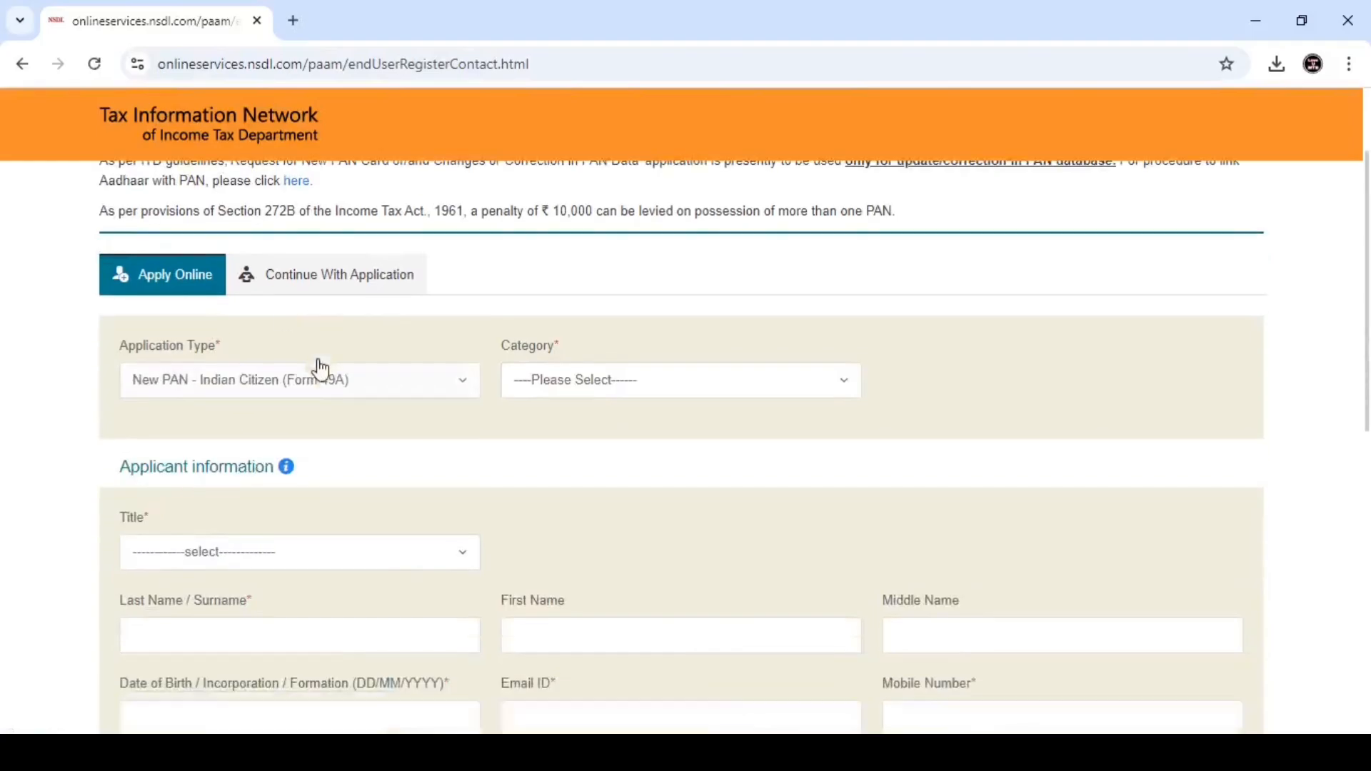
pyautogui.click(564, 340)
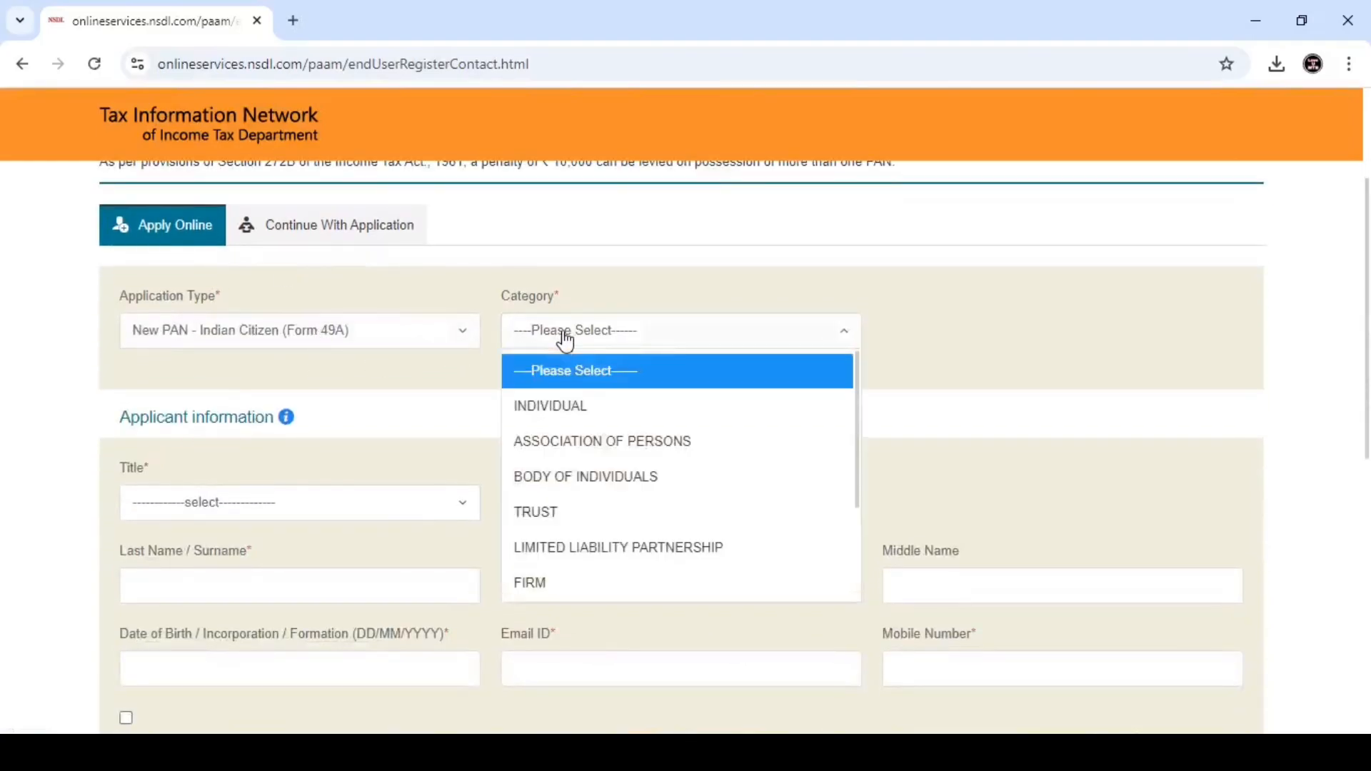
pyautogui.click(586, 409)
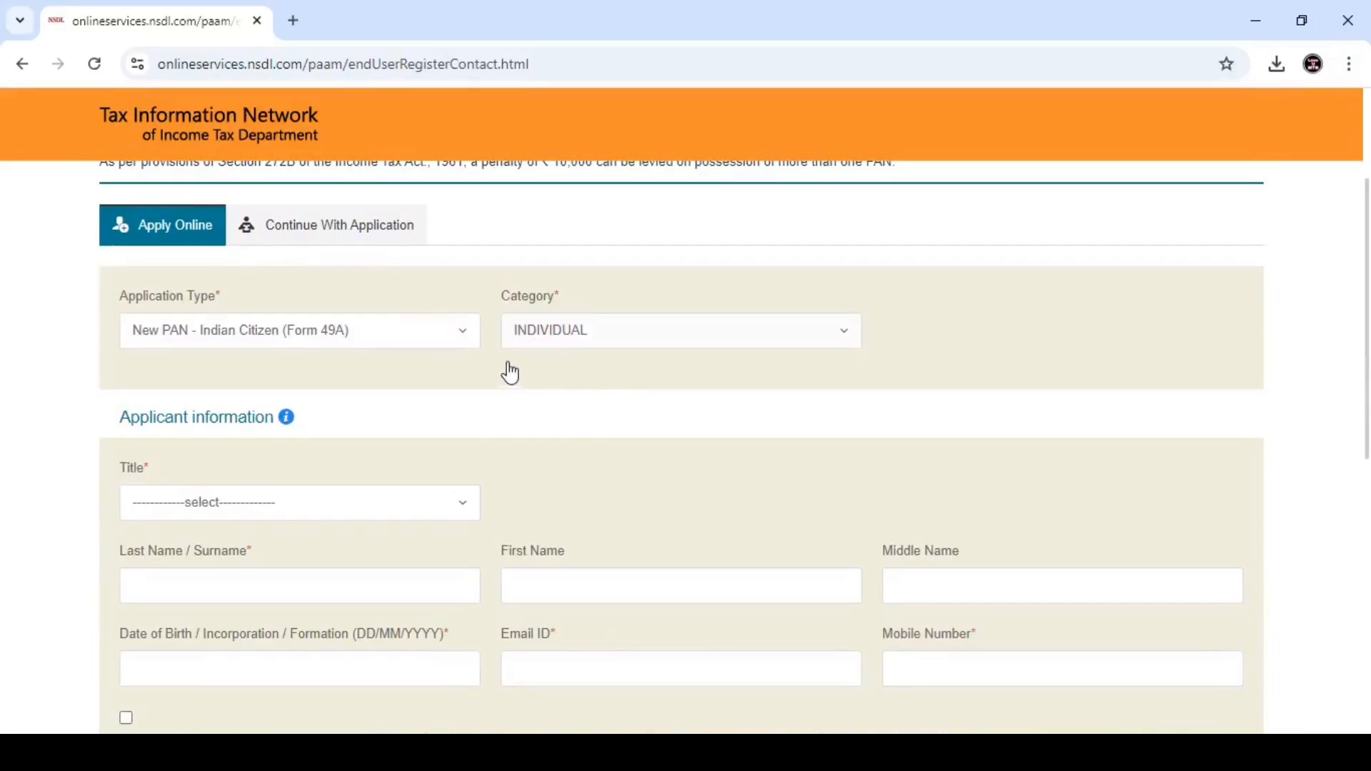
# - Point out the Category and Application Type labels, then set the applicant's title to Shri
pyautogui.moveTo(500, 299); pyautogui.dragTo(556, 300)
pyautogui.click(565, 307)
pyautogui.moveTo(126, 302)
pyautogui.mouseDown()
pyautogui.moveTo(241, 312)
pyautogui.moveTo(129, 306)
pyautogui.mouseUp()
pyautogui.click(110, 308)
pyautogui.scroll(-1, 299, 372)
pyautogui.scroll(-1, 299, 373)
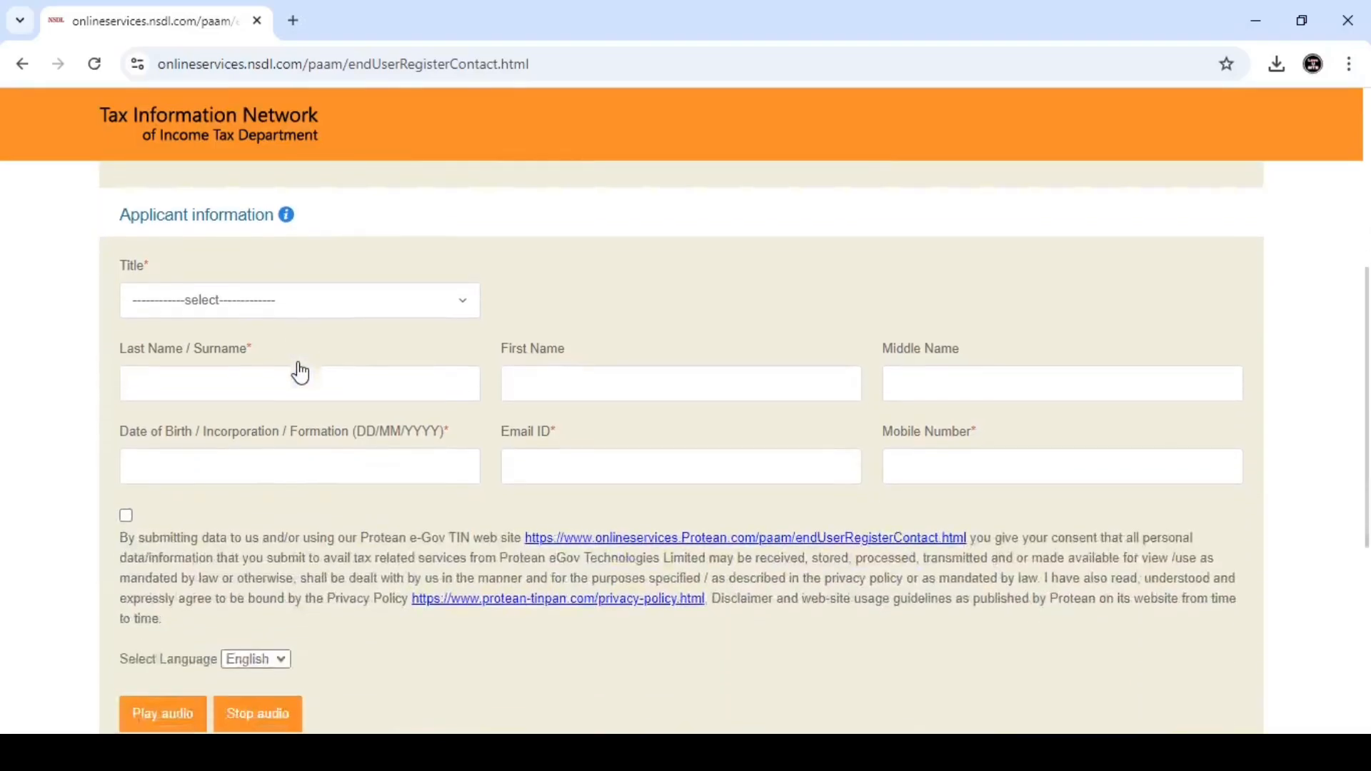
pyautogui.click(183, 311)
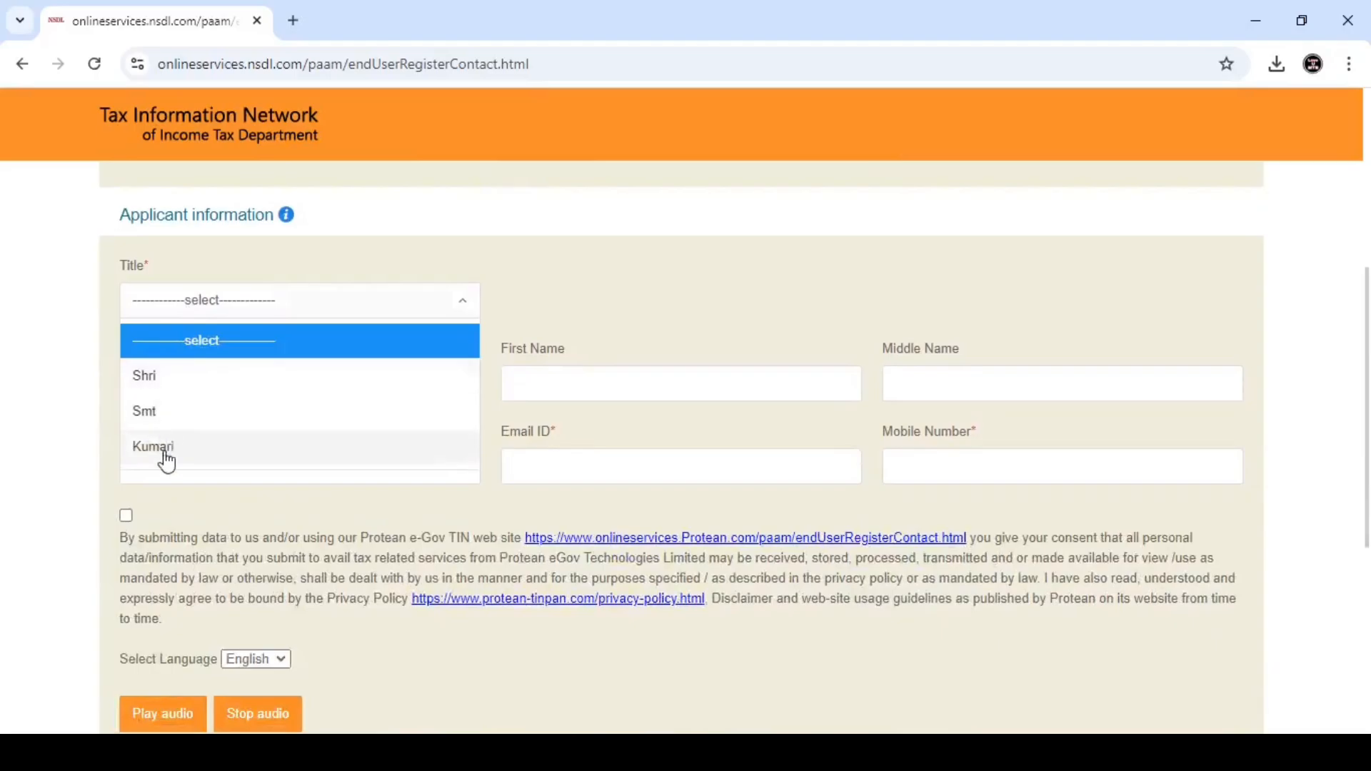
pyautogui.click(187, 383)
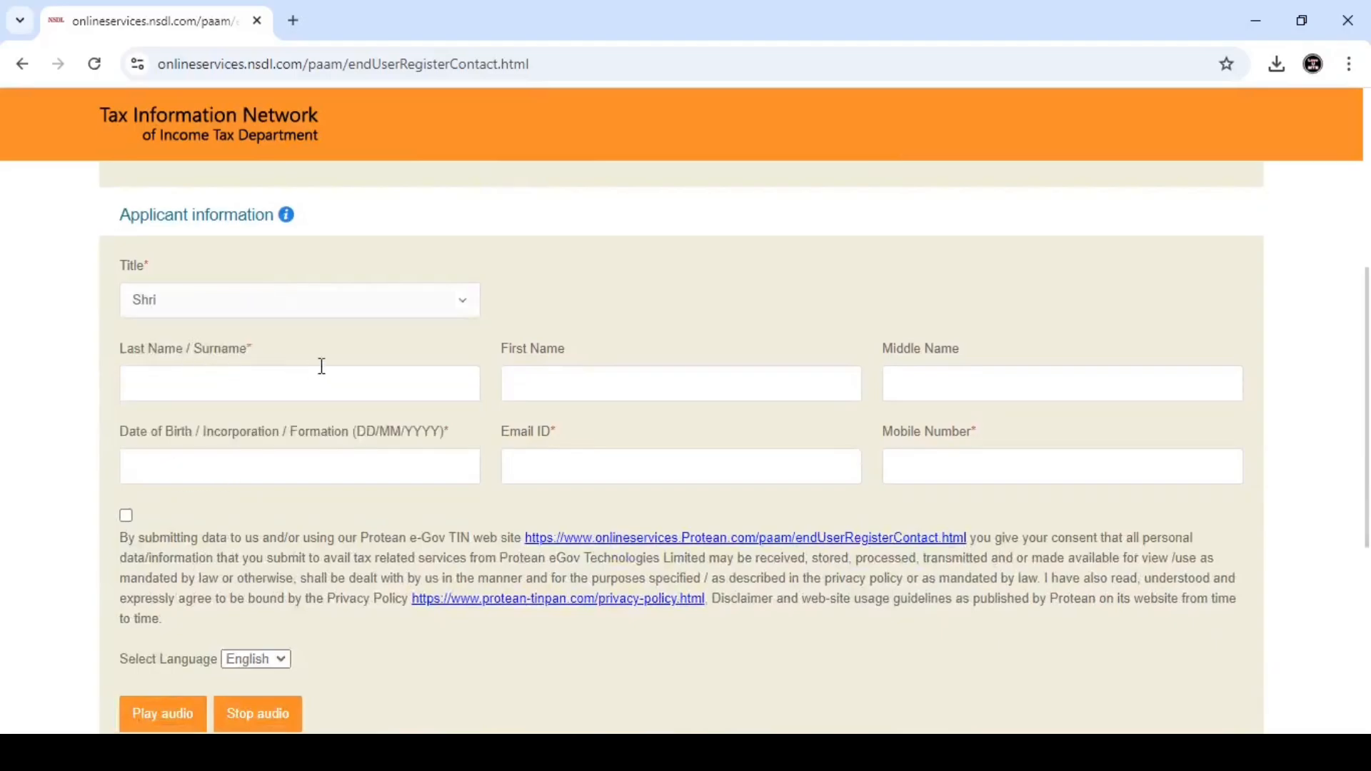
# - Review the name, date of birth, email and mobile fields, then accept the data-consent declaration
pyautogui.moveTo(120, 363); pyautogui.dragTo(233, 364)
pyautogui.click(264, 357)
pyautogui.doubleClick(120, 356)
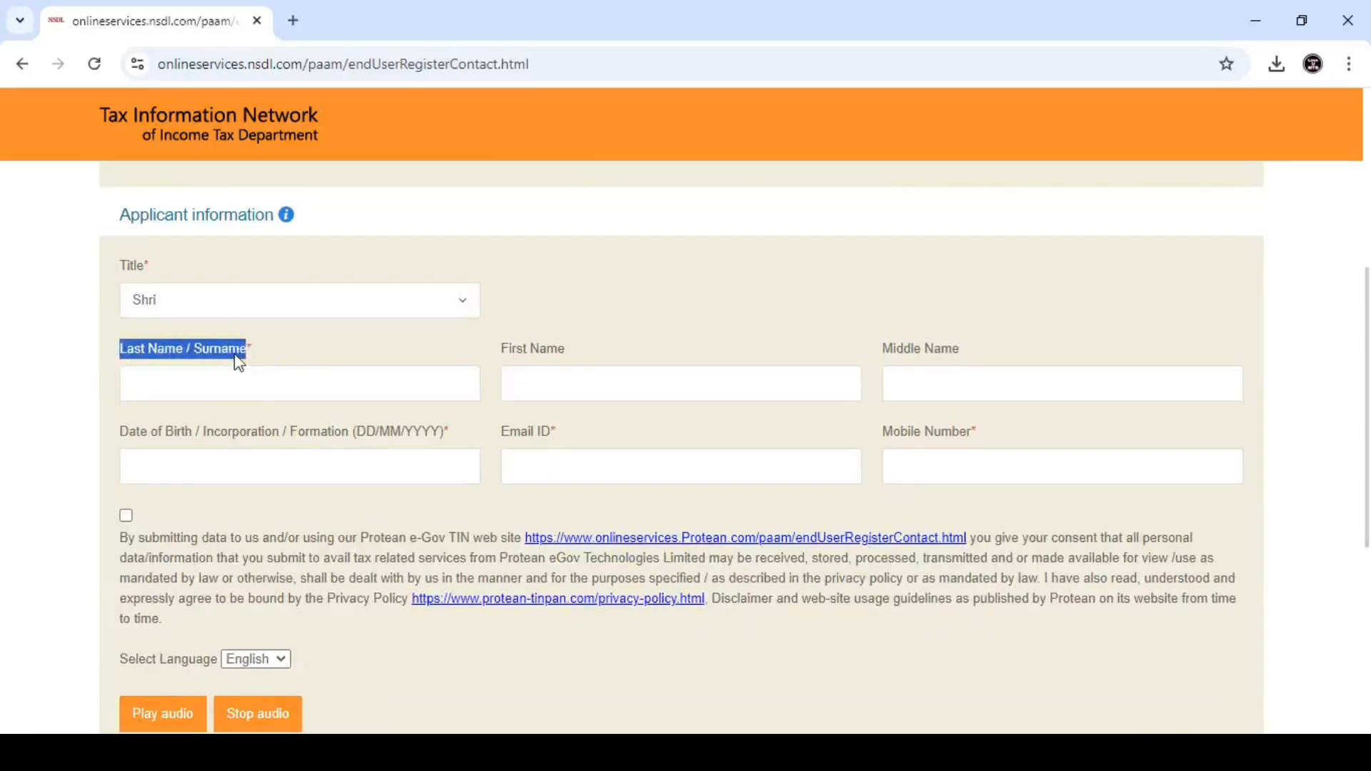
pyautogui.click(272, 352)
pyautogui.moveTo(493, 361); pyautogui.dragTo(566, 354)
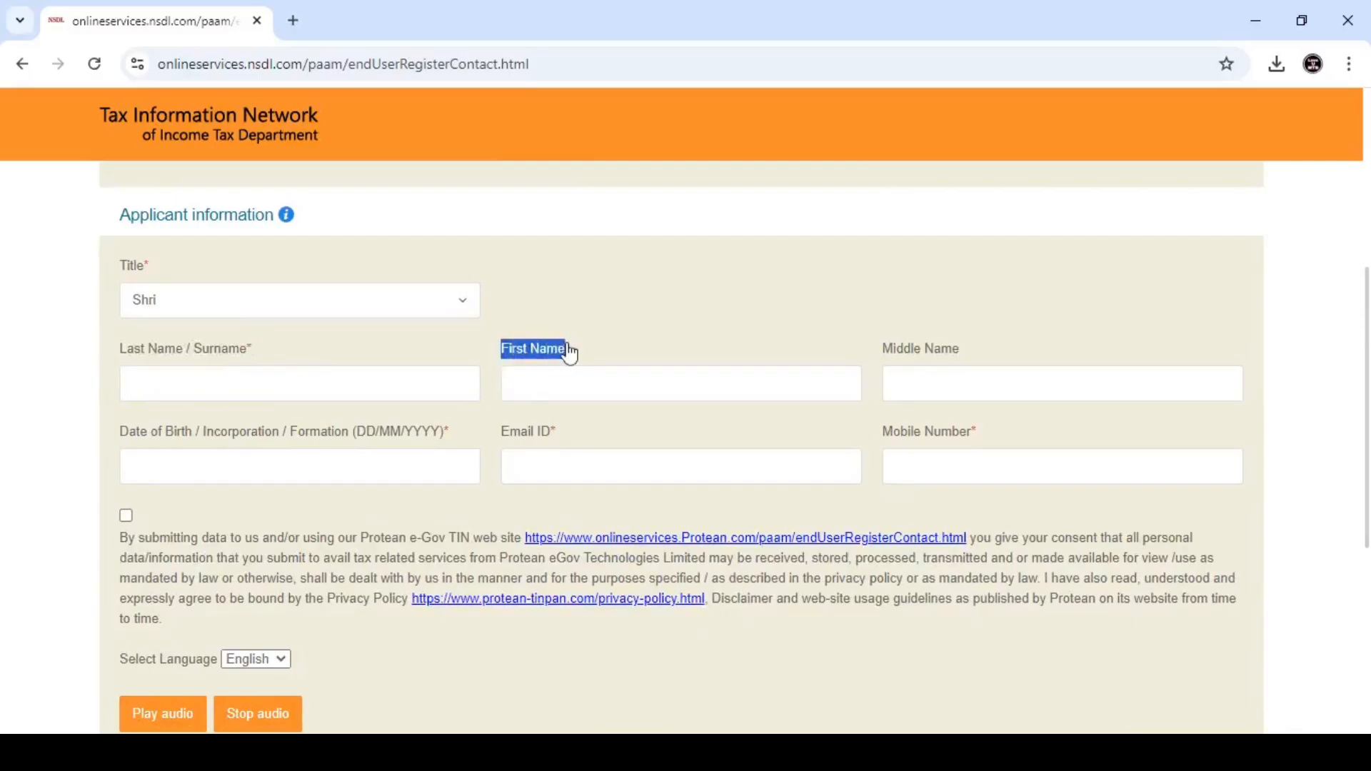
pyautogui.click(575, 355)
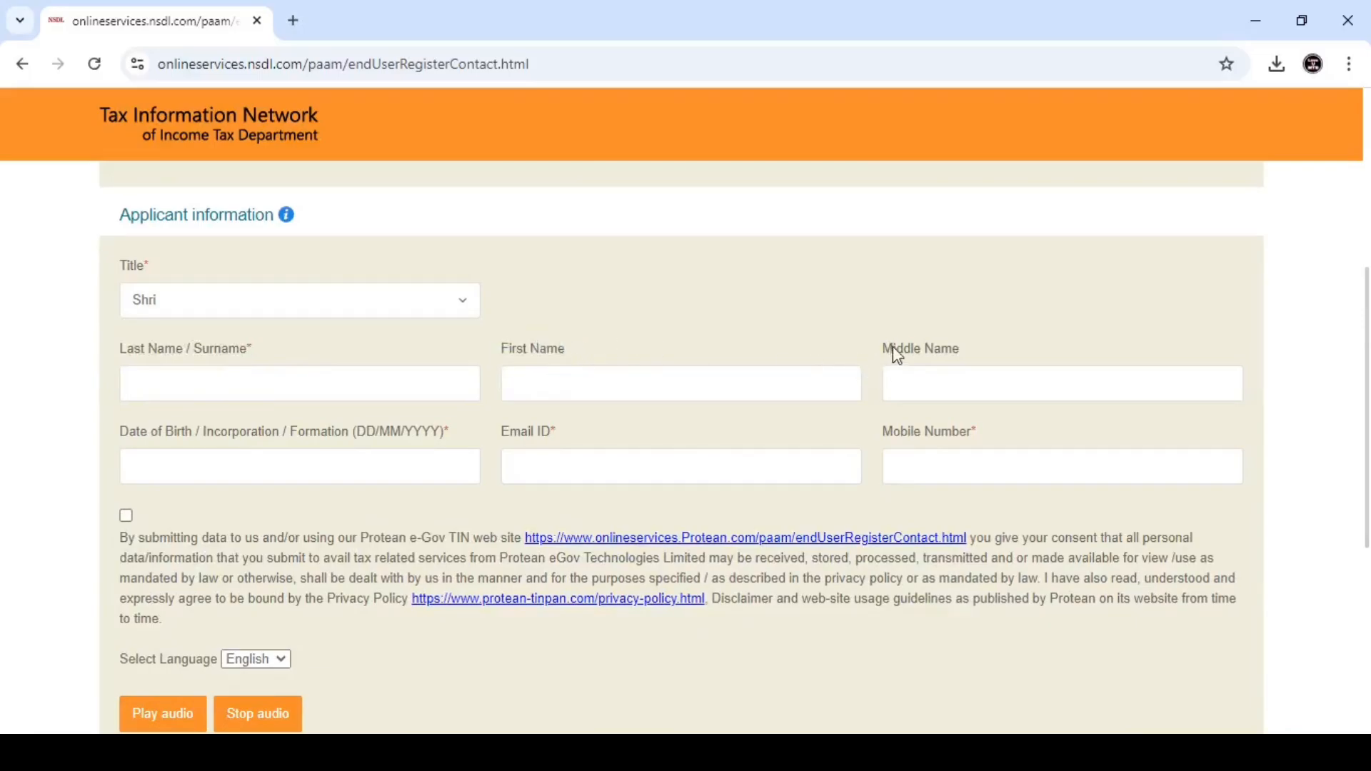
pyautogui.moveTo(885, 355); pyautogui.dragTo(945, 363)
pyautogui.click(962, 359)
pyautogui.moveTo(120, 437); pyautogui.dragTo(453, 444)
pyautogui.click(450, 439)
pyautogui.moveTo(543, 444); pyautogui.dragTo(566, 450)
pyautogui.click(560, 443)
pyautogui.moveTo(882, 440); pyautogui.dragTo(981, 443)
pyautogui.click(981, 442)
pyautogui.click(127, 515)
# - Pass the reCAPTCHA 'I'm not a robot' check and submit the registration to get a token number
pyautogui.scroll(-3, 361, 514)
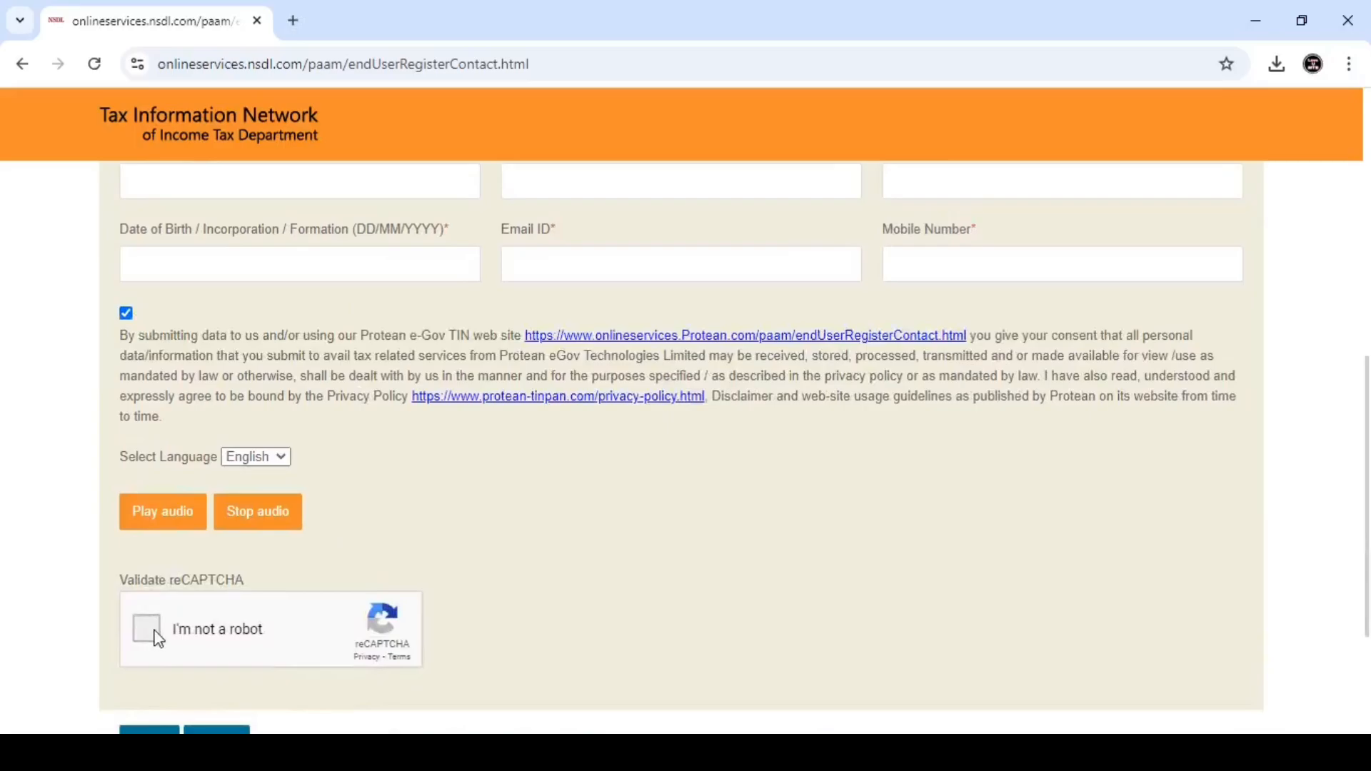
pyautogui.click(158, 629)
pyautogui.scroll(-2, 379, 560)
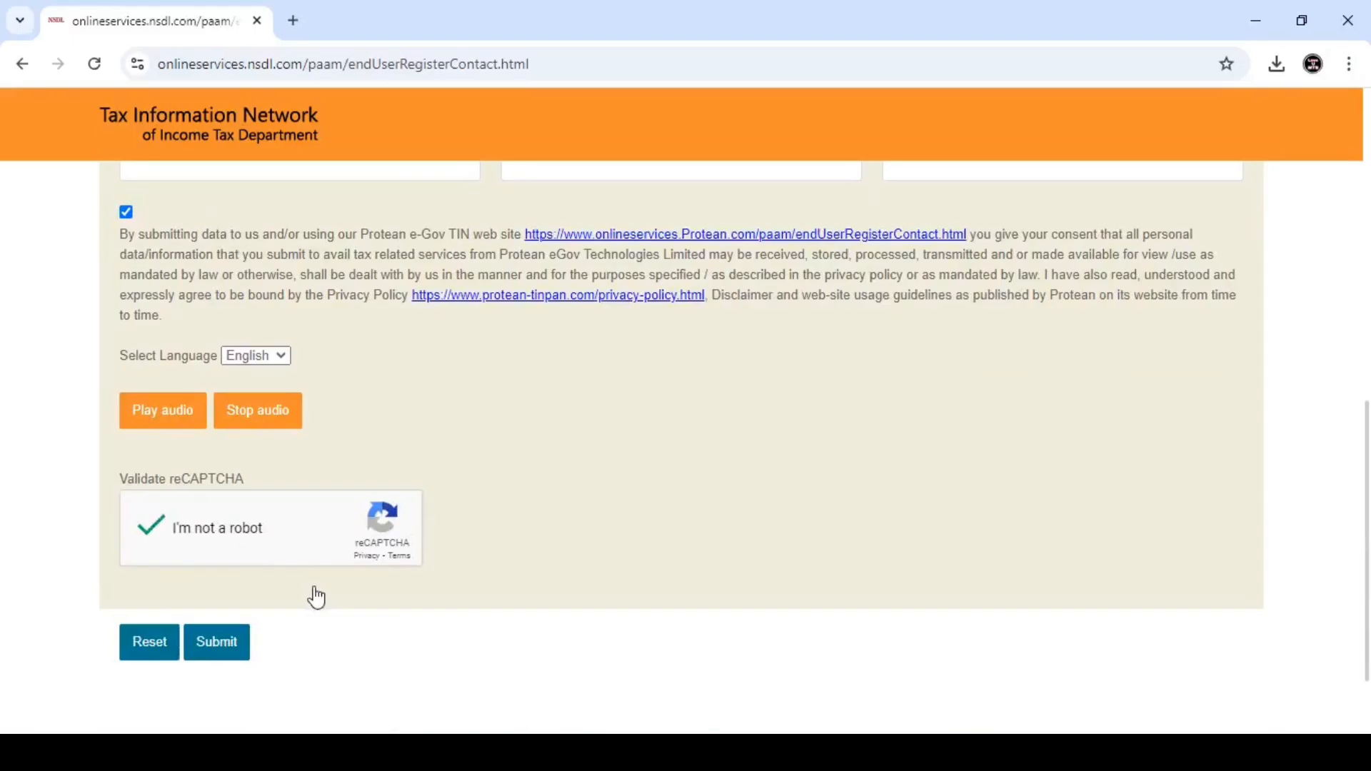
pyautogui.click(230, 631)
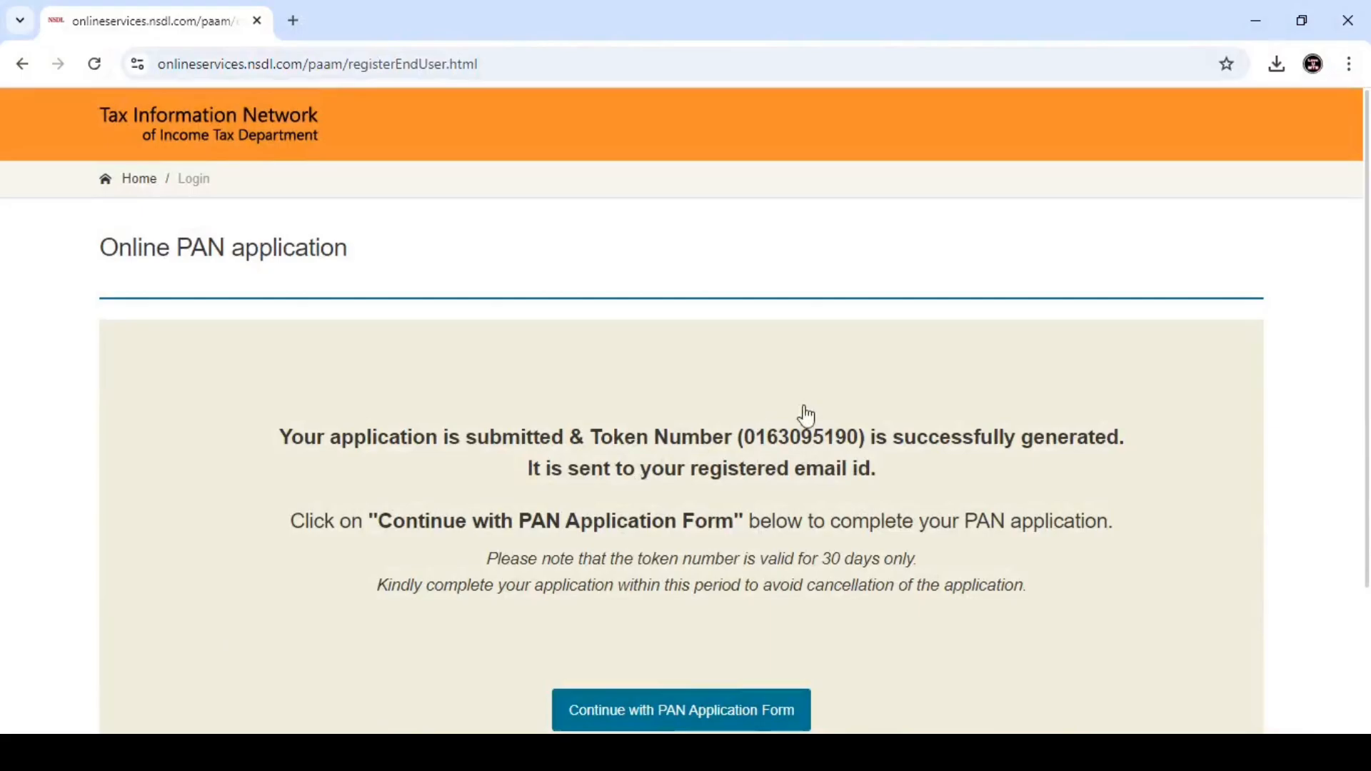
pyautogui.scroll(-2, 734, 606)
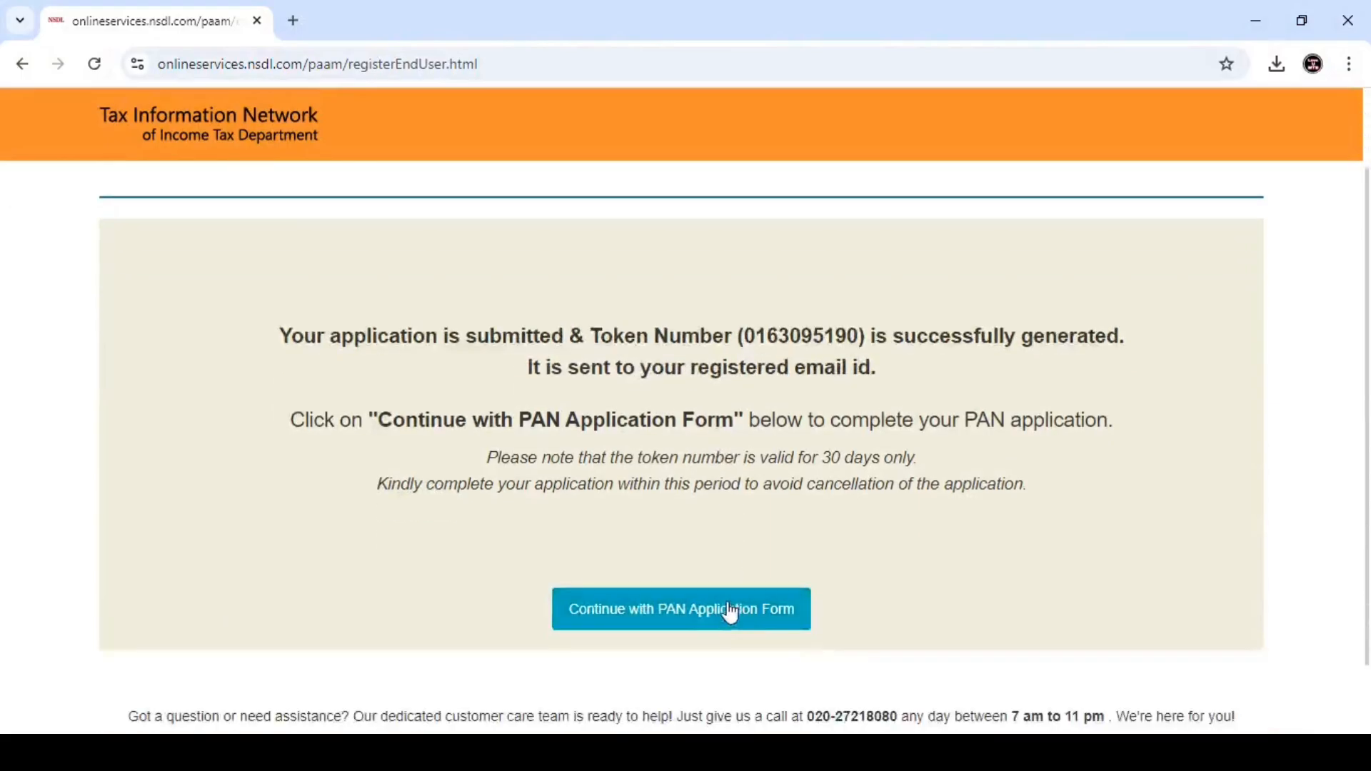
# - Continue to the full PAN application form and review the physical document forwarding option
pyautogui.click(730, 611)
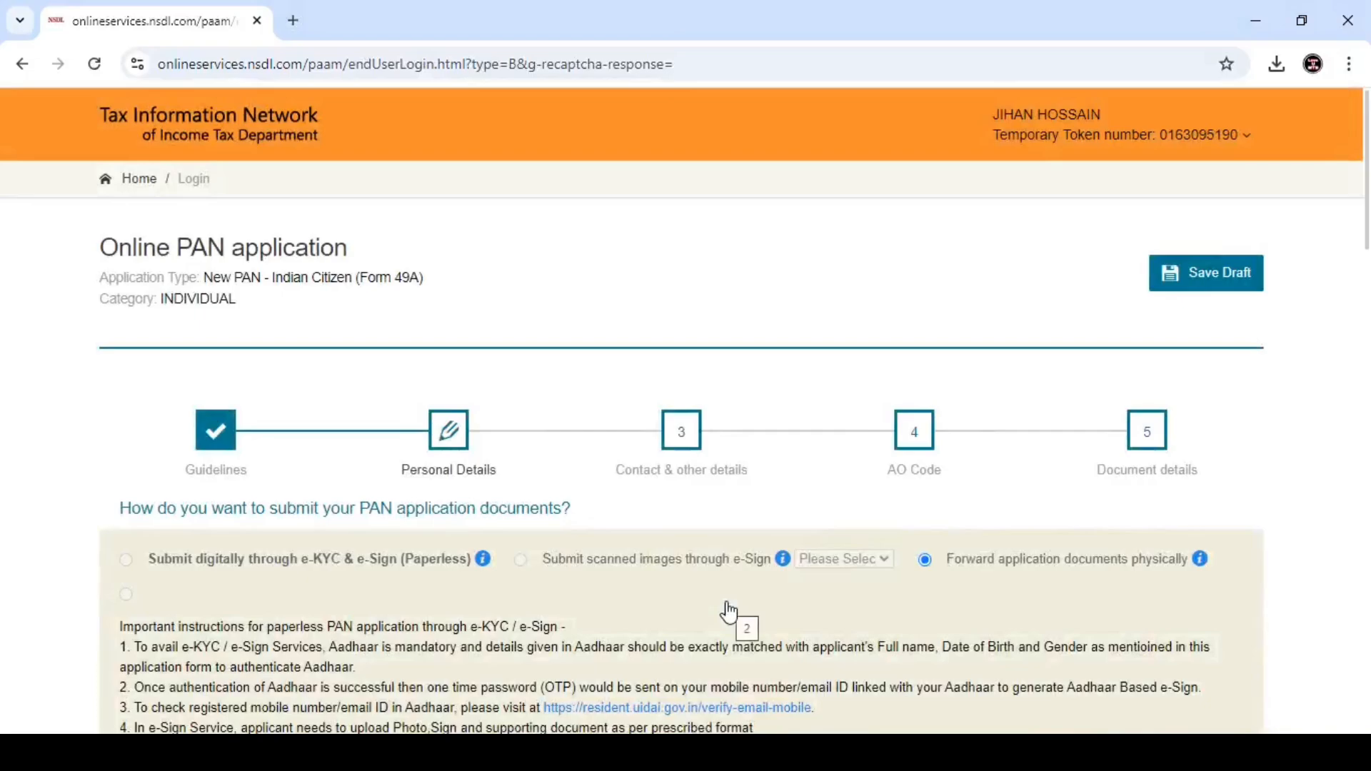
pyautogui.scroll(-3, 728, 611)
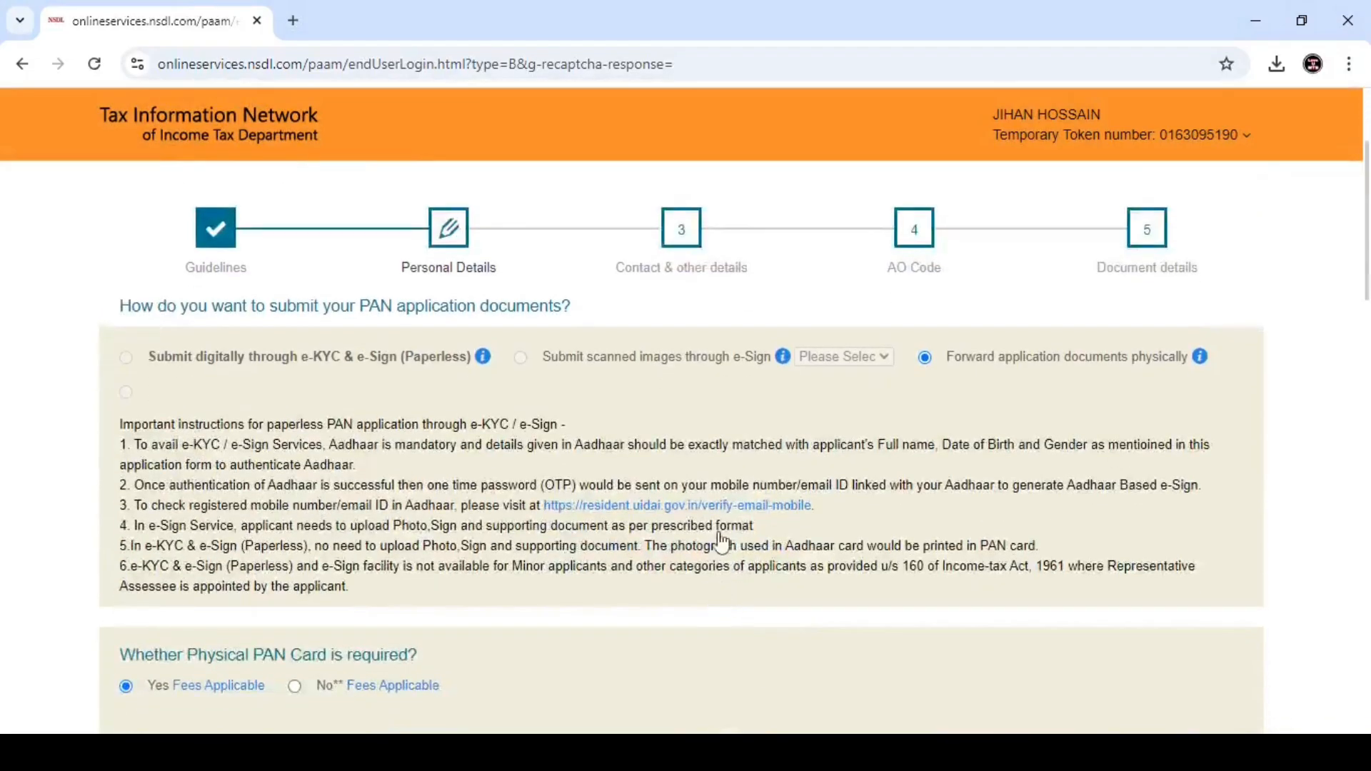
pyautogui.moveTo(949, 358); pyautogui.dragTo(1174, 363)
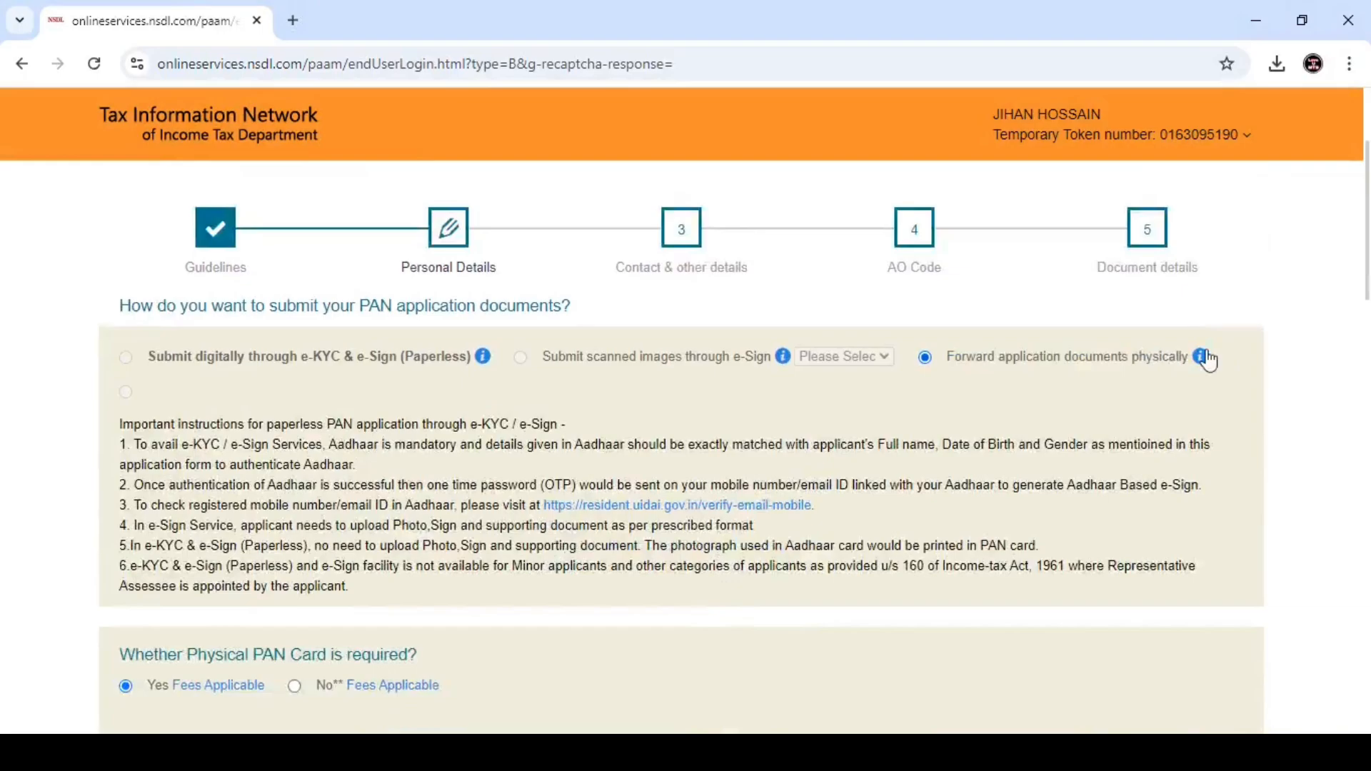
pyautogui.scroll(-7, 275, 372)
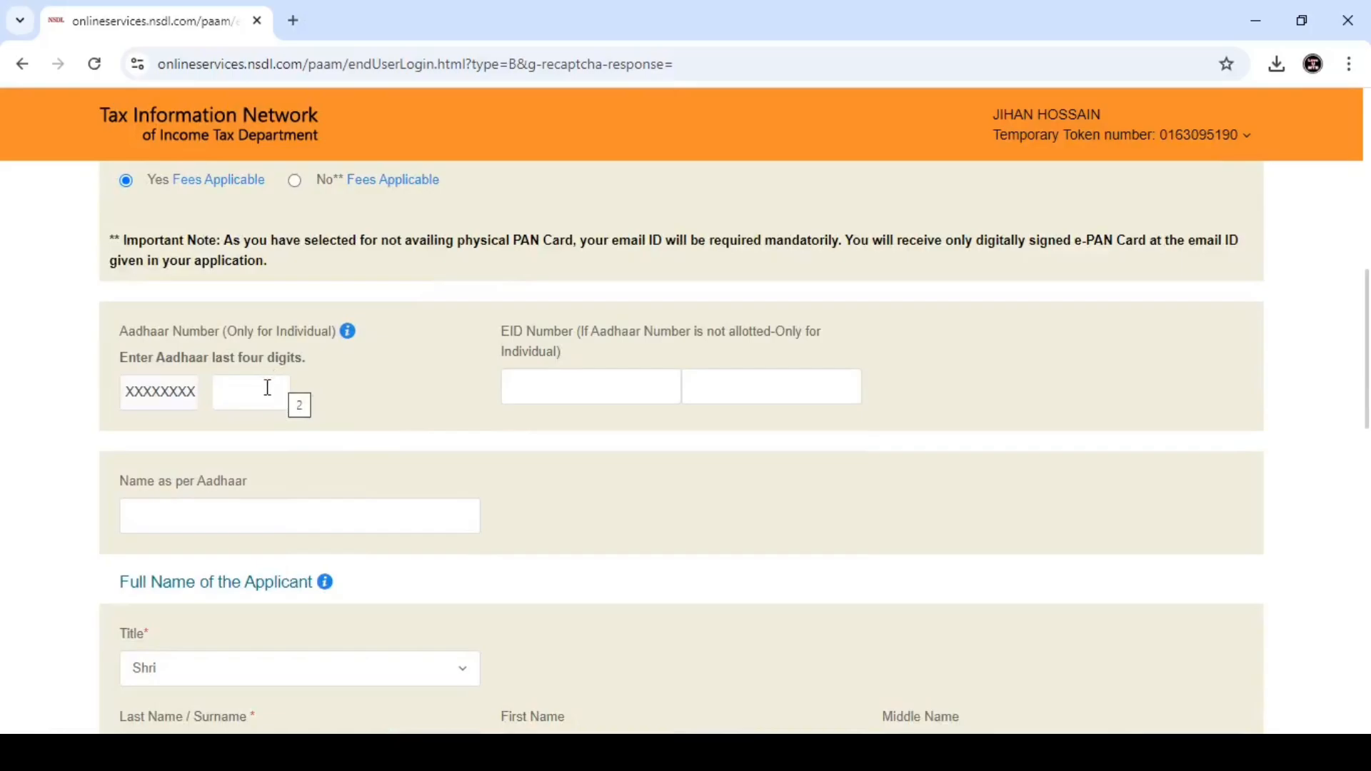
# - Enter the Aadhaar last four digits and the applicant's name as per Aadhaar
pyautogui.click(268, 388)
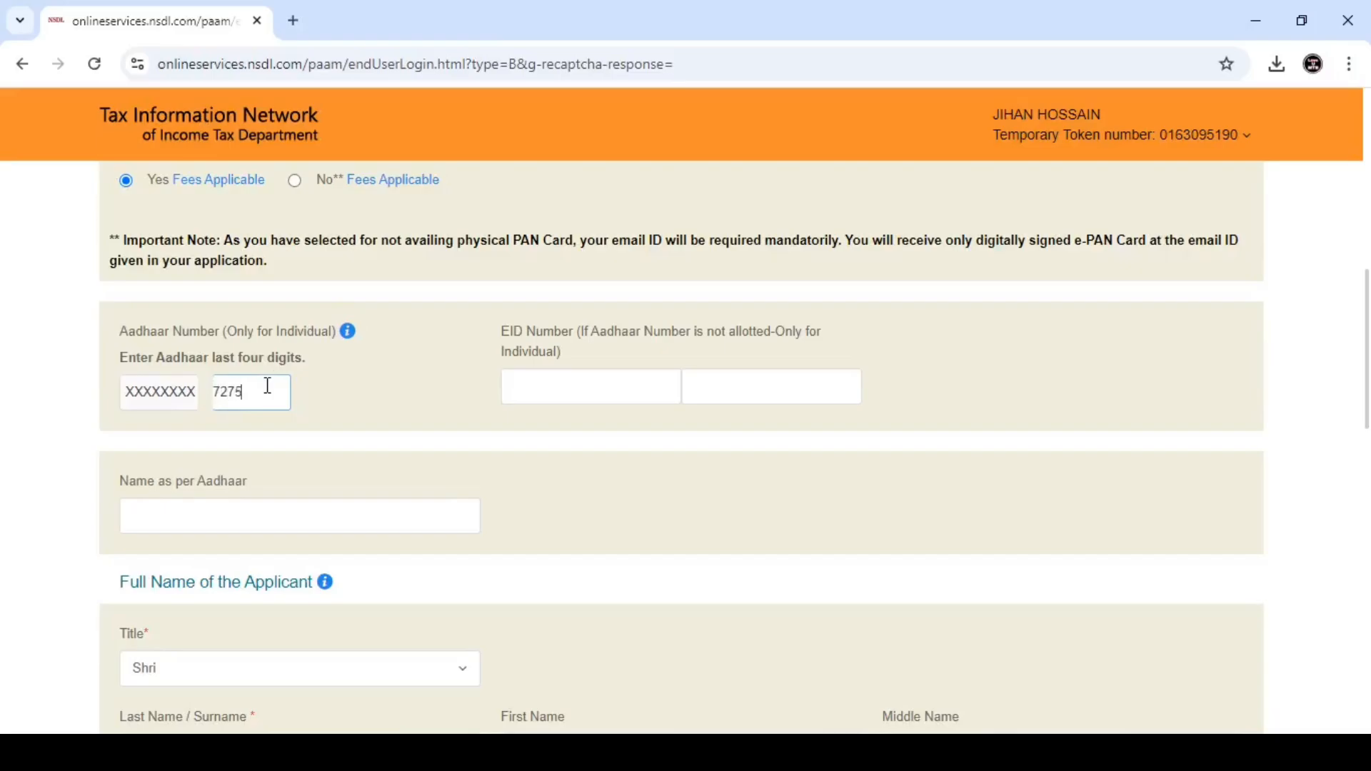
pyautogui.scroll(-3, 332, 397)
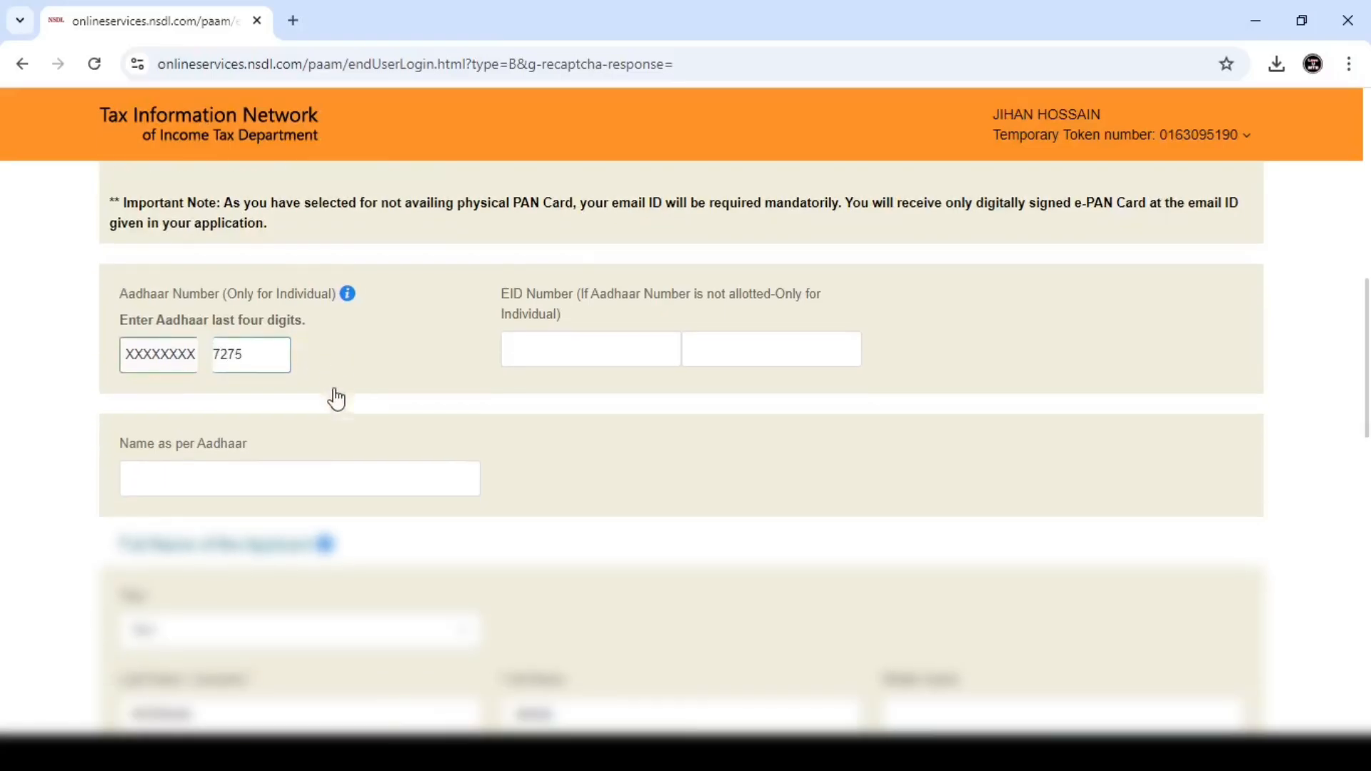
pyautogui.click(243, 312)
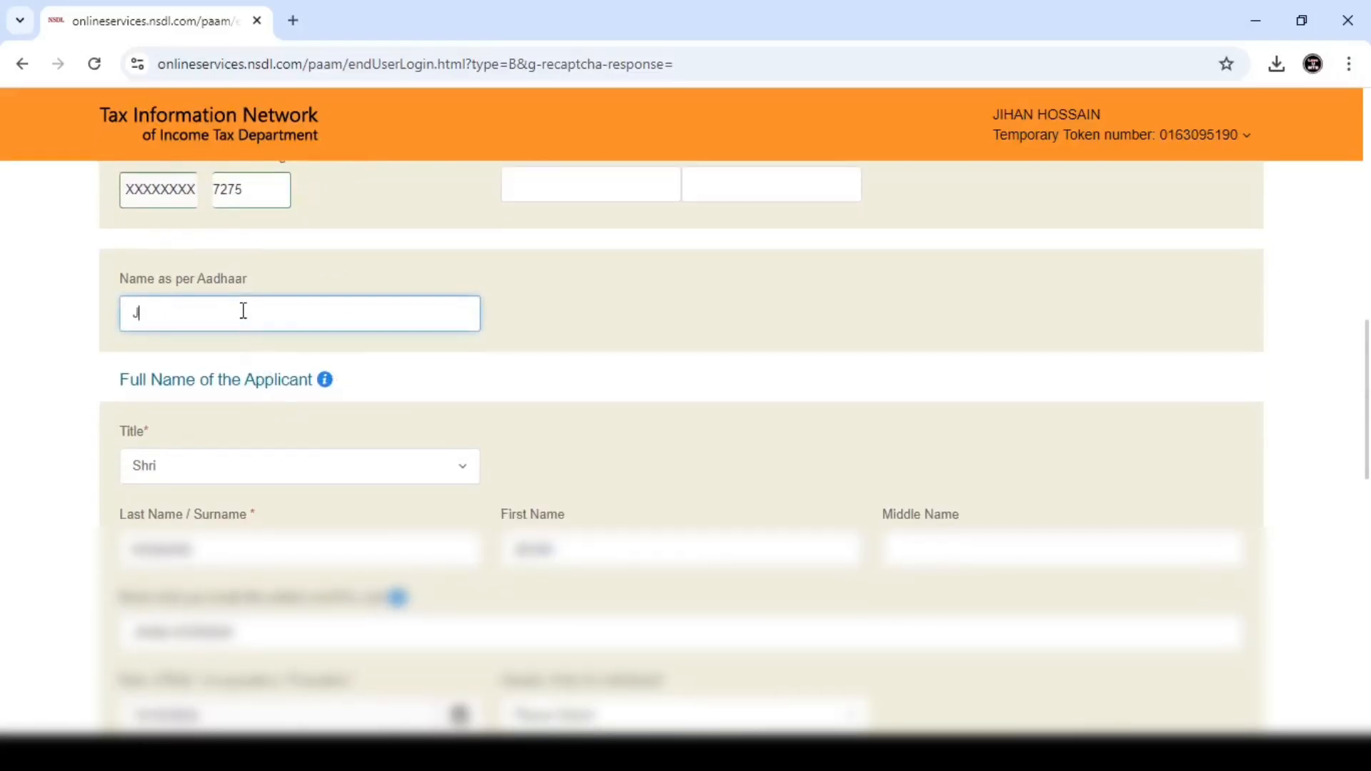
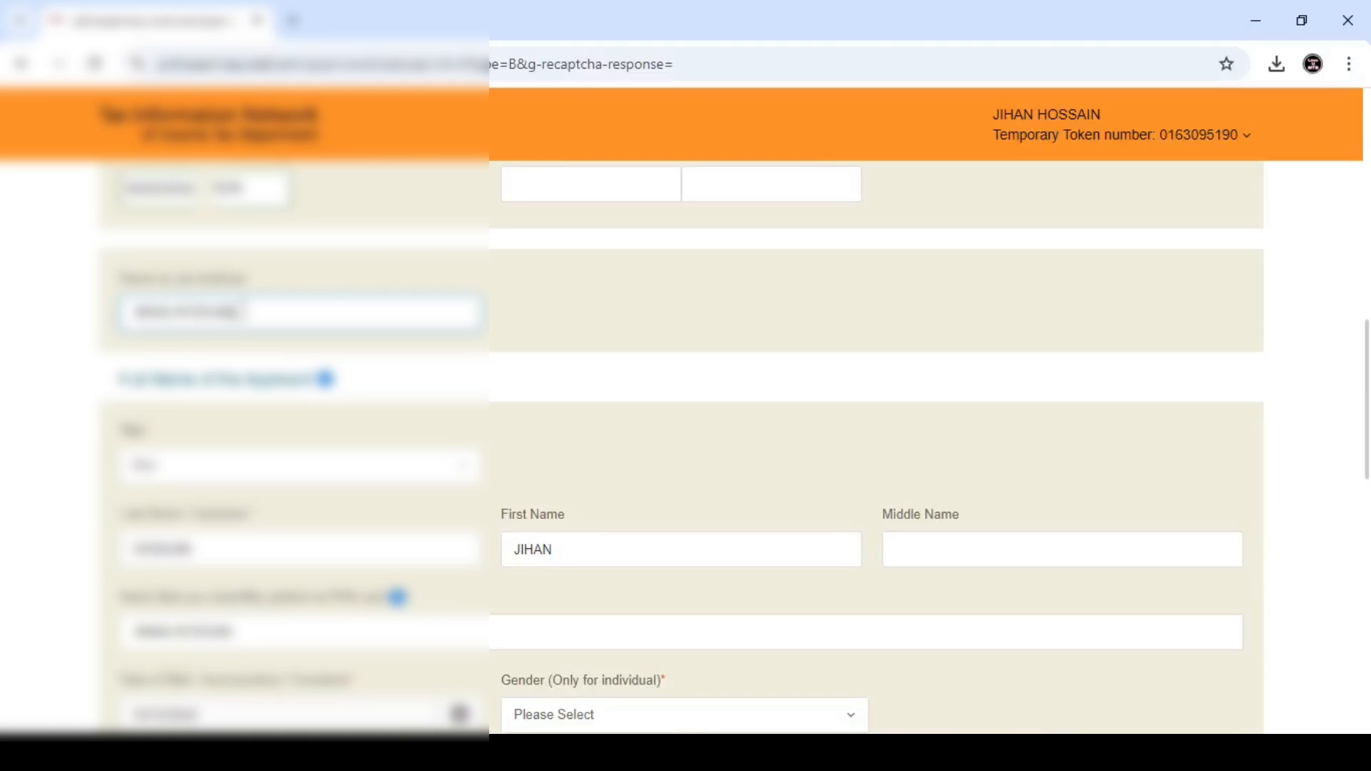
# - Set the applicant's gender to Male
pyautogui.scroll(-1, 357, 357)
pyautogui.scroll(-2, 387, 347)
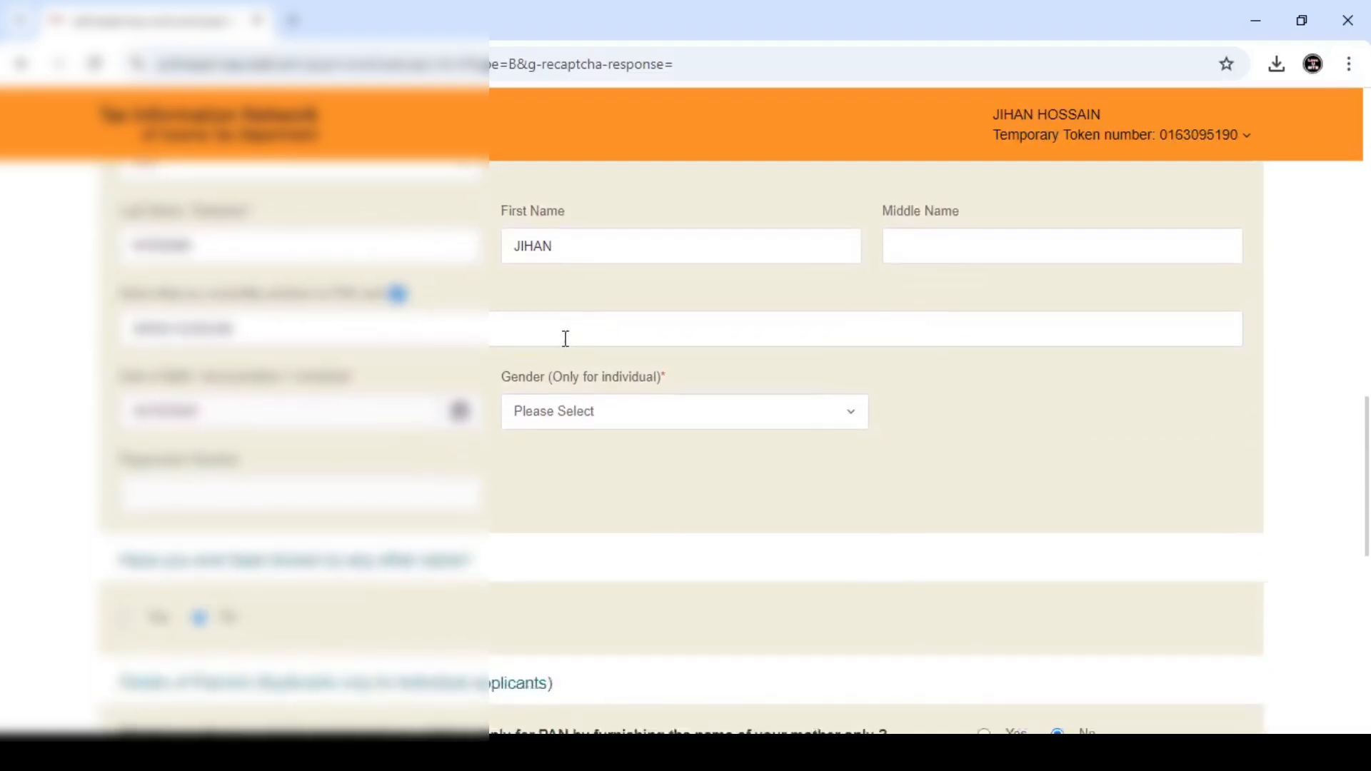
pyautogui.click(562, 410)
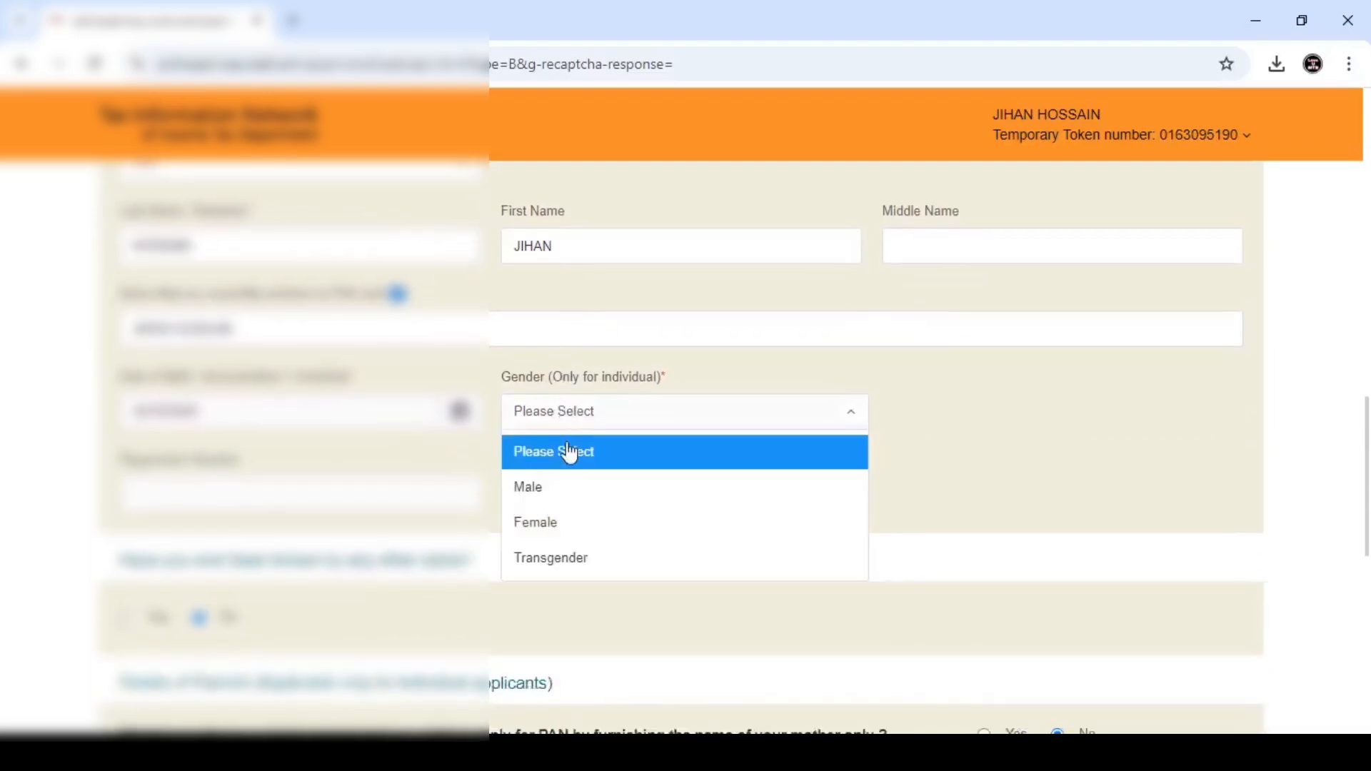
pyautogui.click(556, 500)
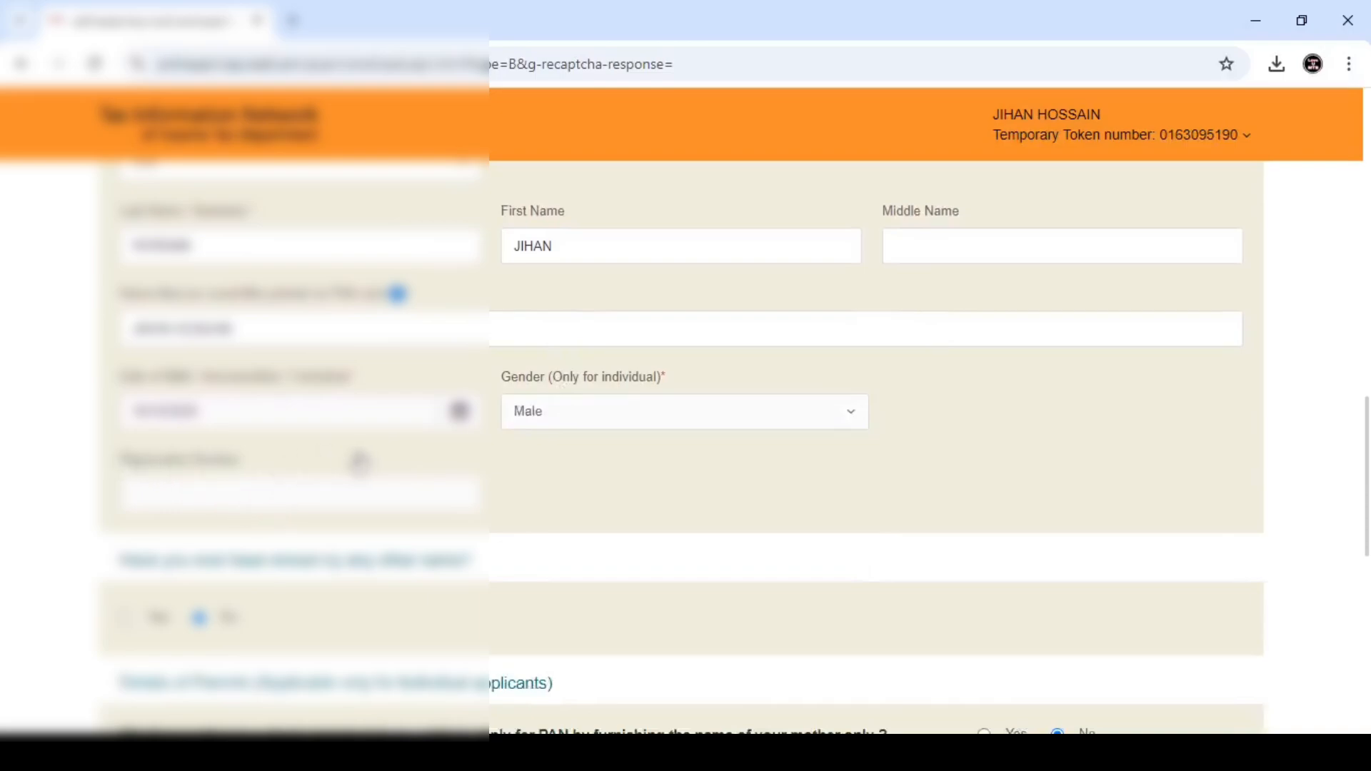
pyautogui.scroll(-3, 519, 447)
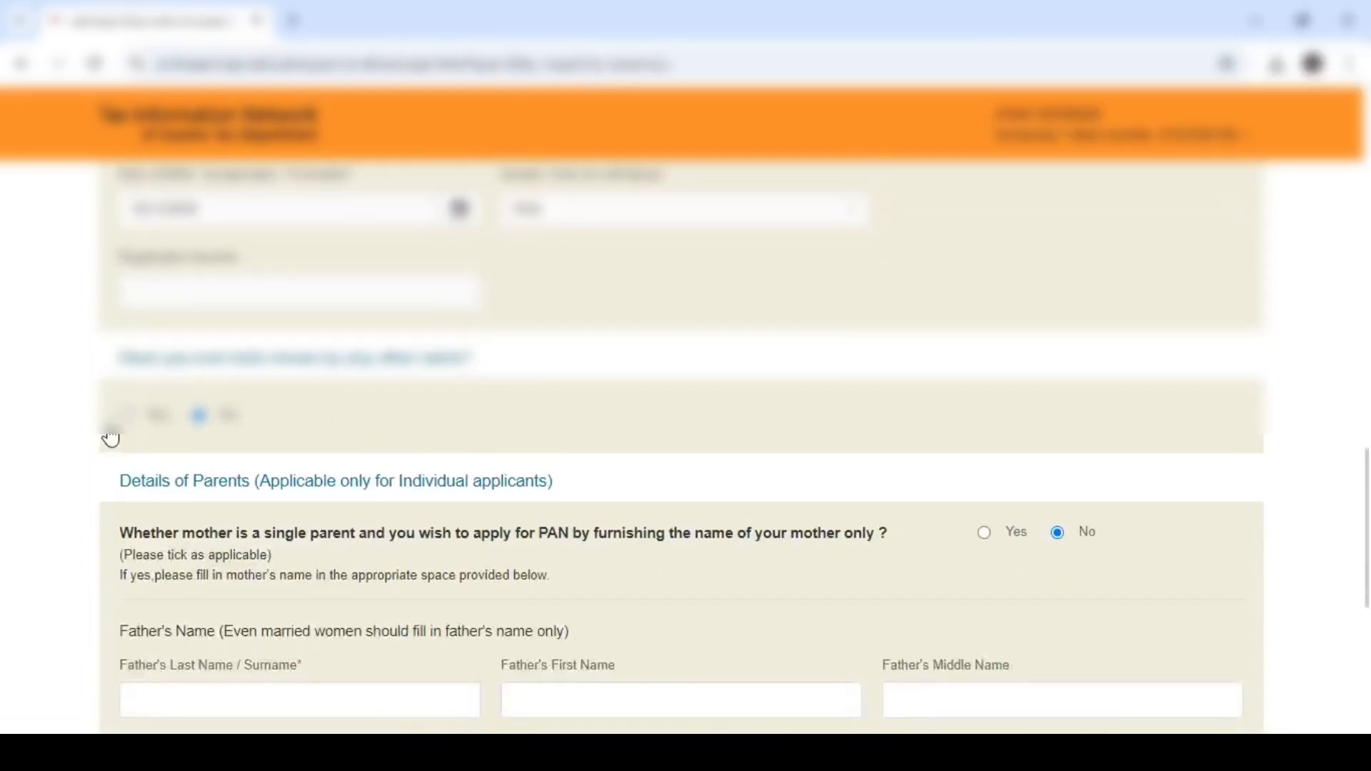
pyautogui.click(127, 416)
pyautogui.scroll(-2, 264, 429)
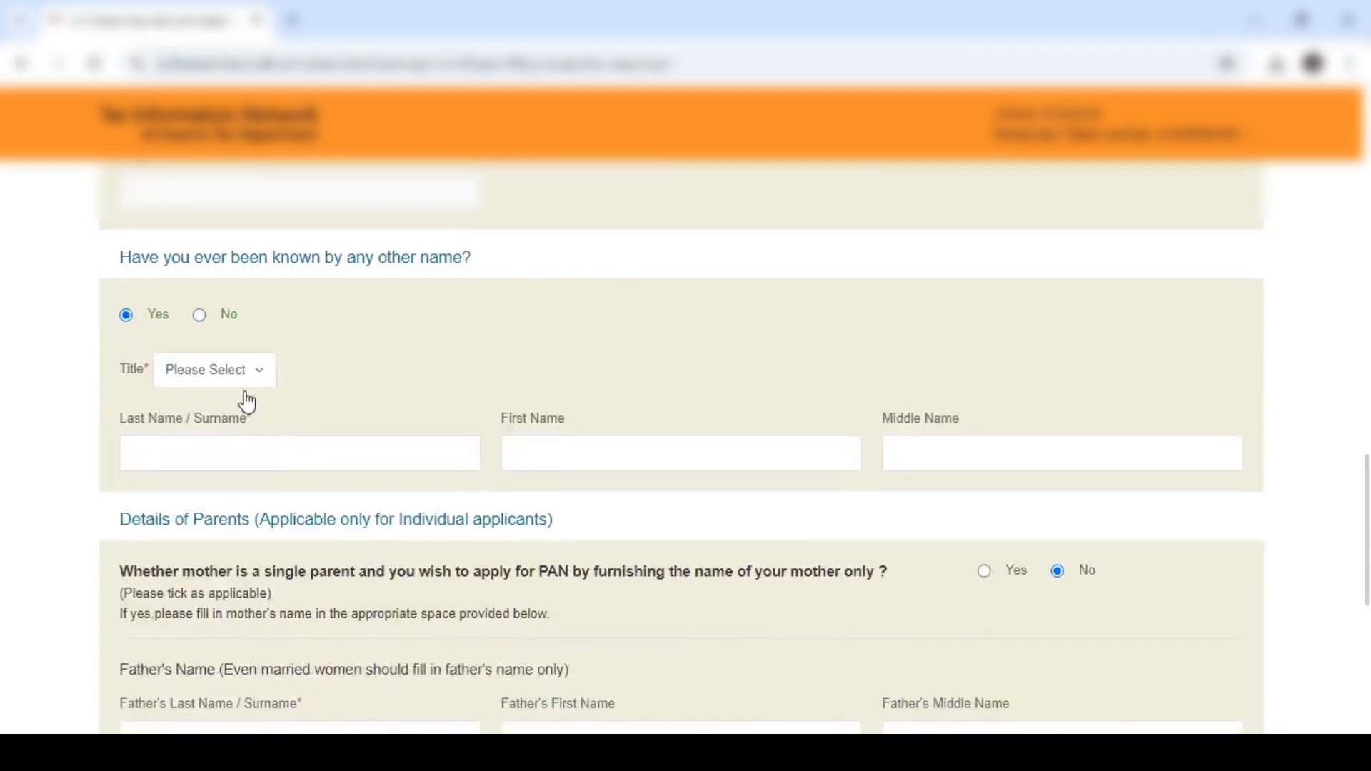
pyautogui.moveTo(122, 266); pyautogui.dragTo(484, 295)
pyautogui.click(504, 282)
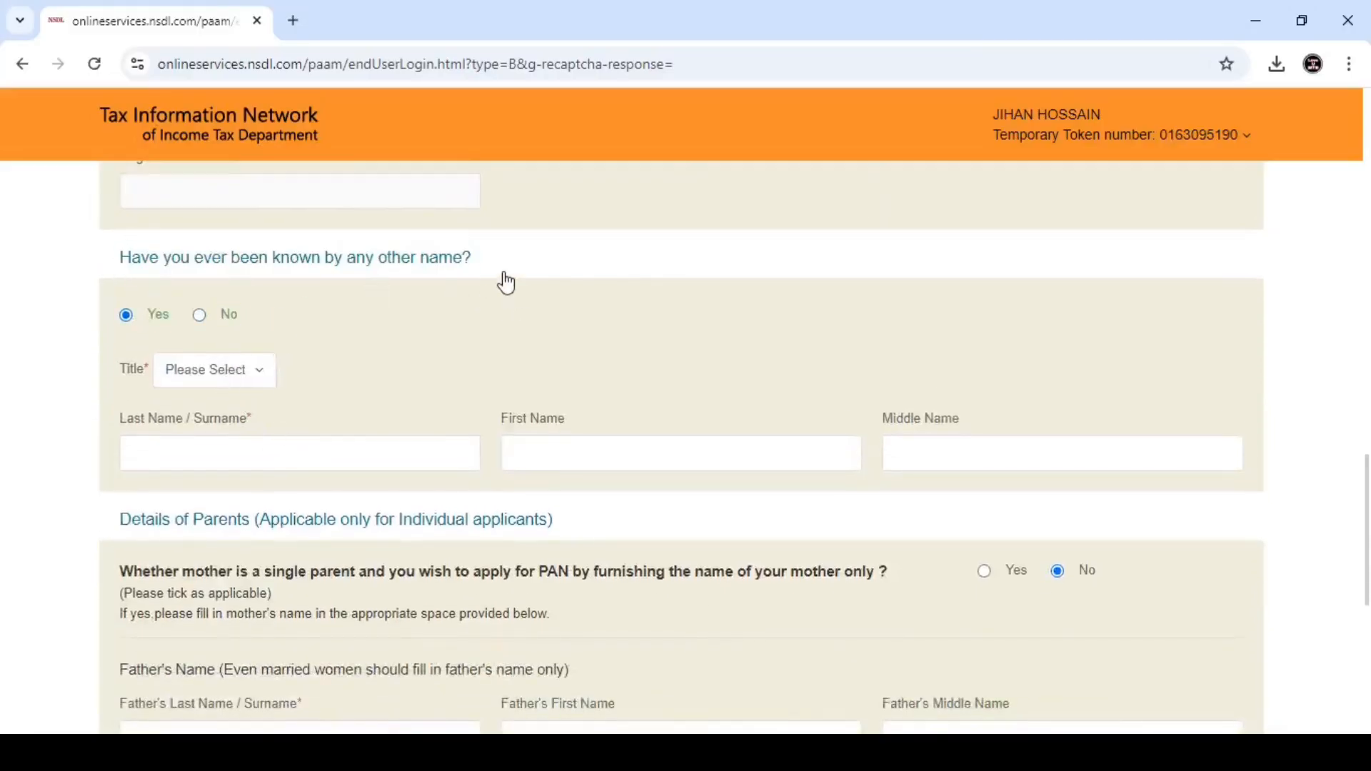
pyautogui.click(203, 381)
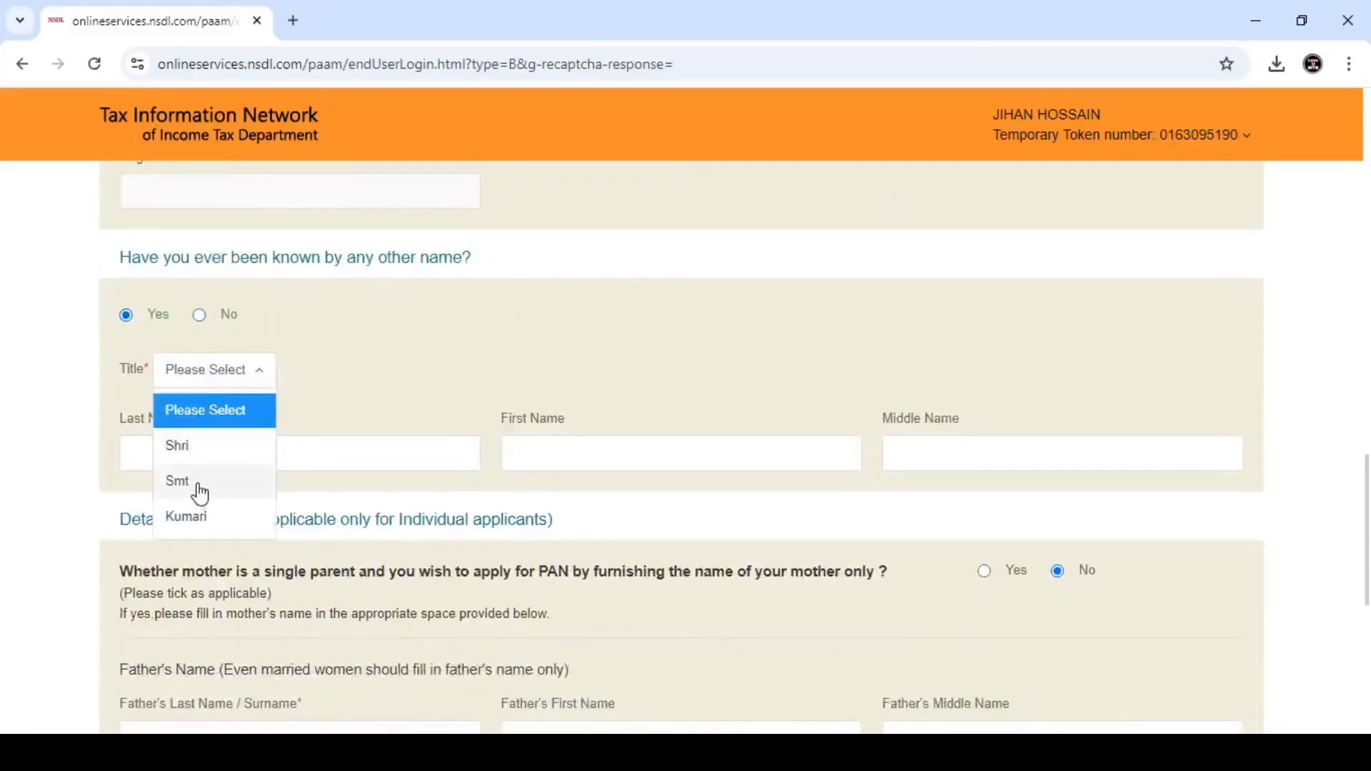
pyautogui.click(206, 453)
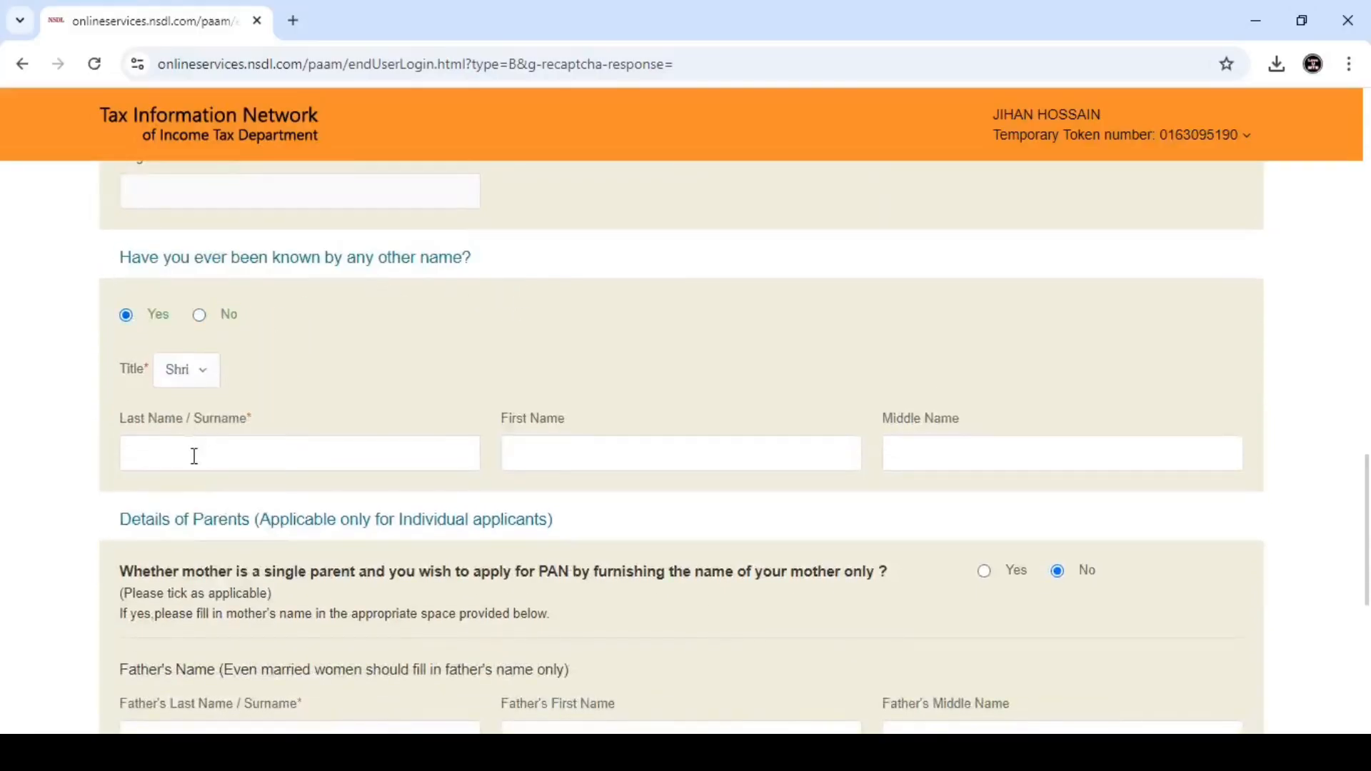
pyautogui.click(201, 316)
pyautogui.scroll(-1, 360, 346)
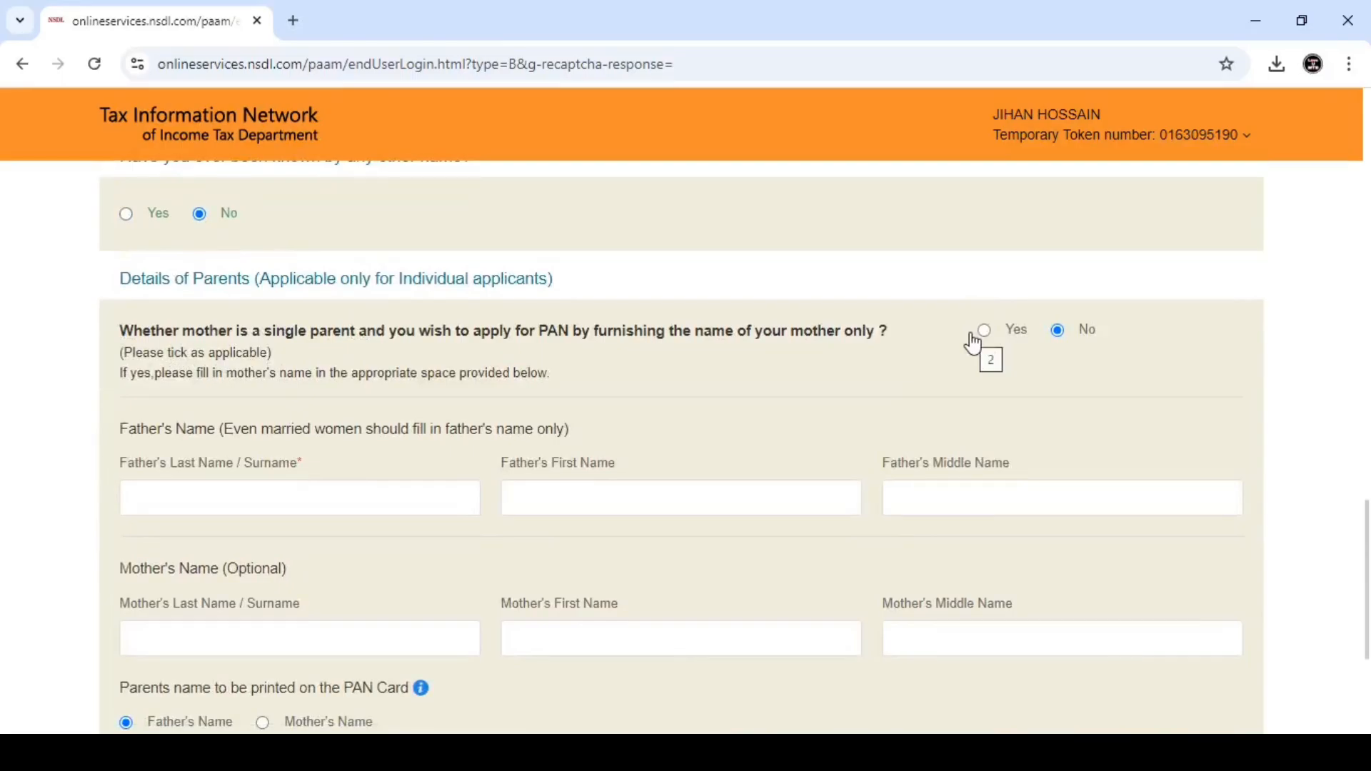
# - Enter the father's surname and first name, then proceed to the Contact & other details step
pyautogui.click(155, 492)
pyautogui.write('HO')
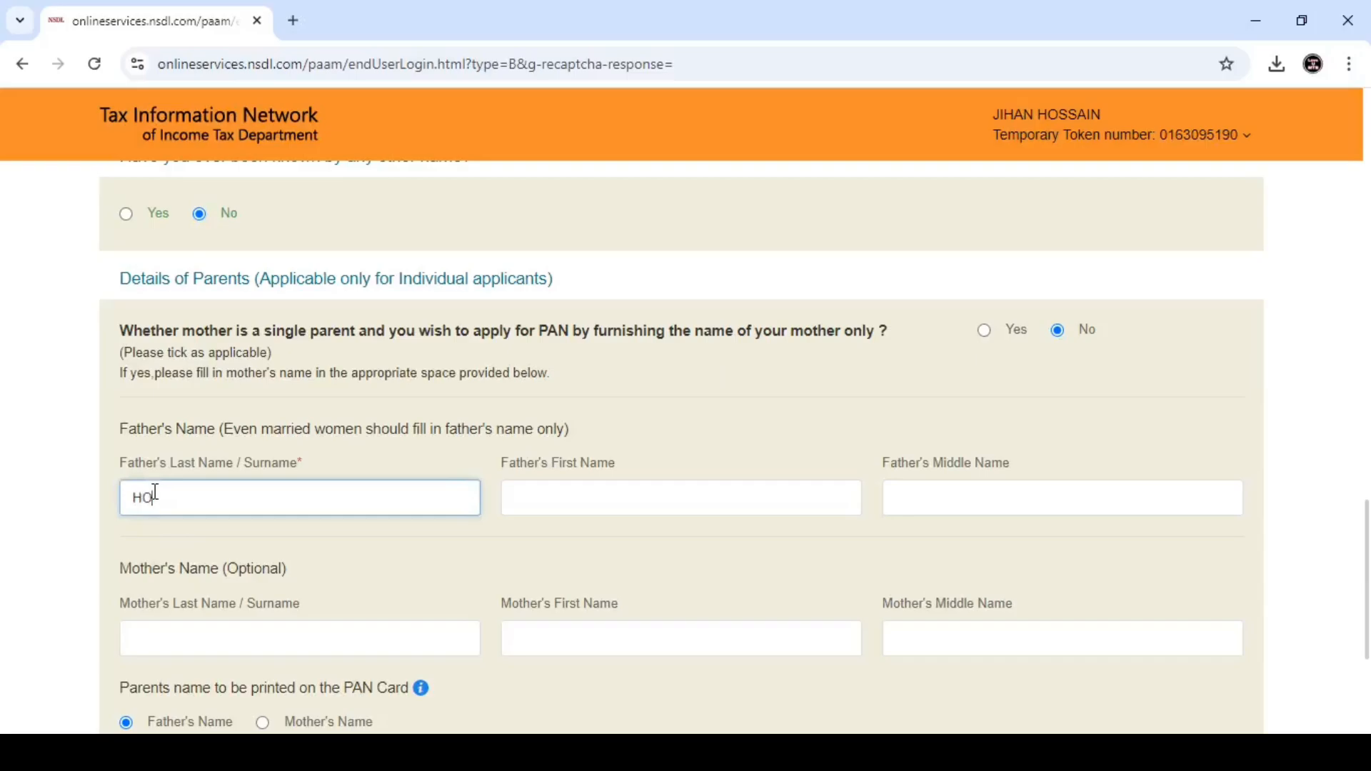
pyautogui.write('SSAI')
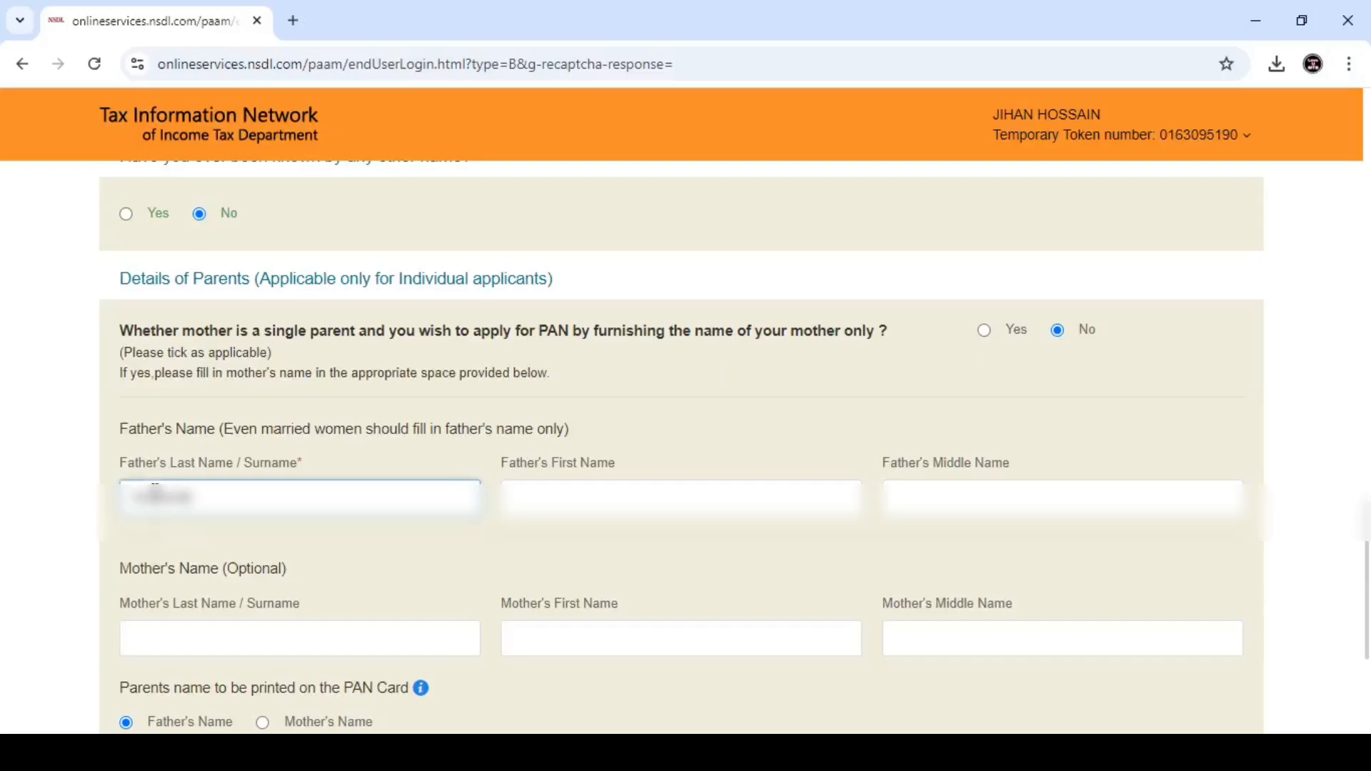
pyautogui.click(594, 502)
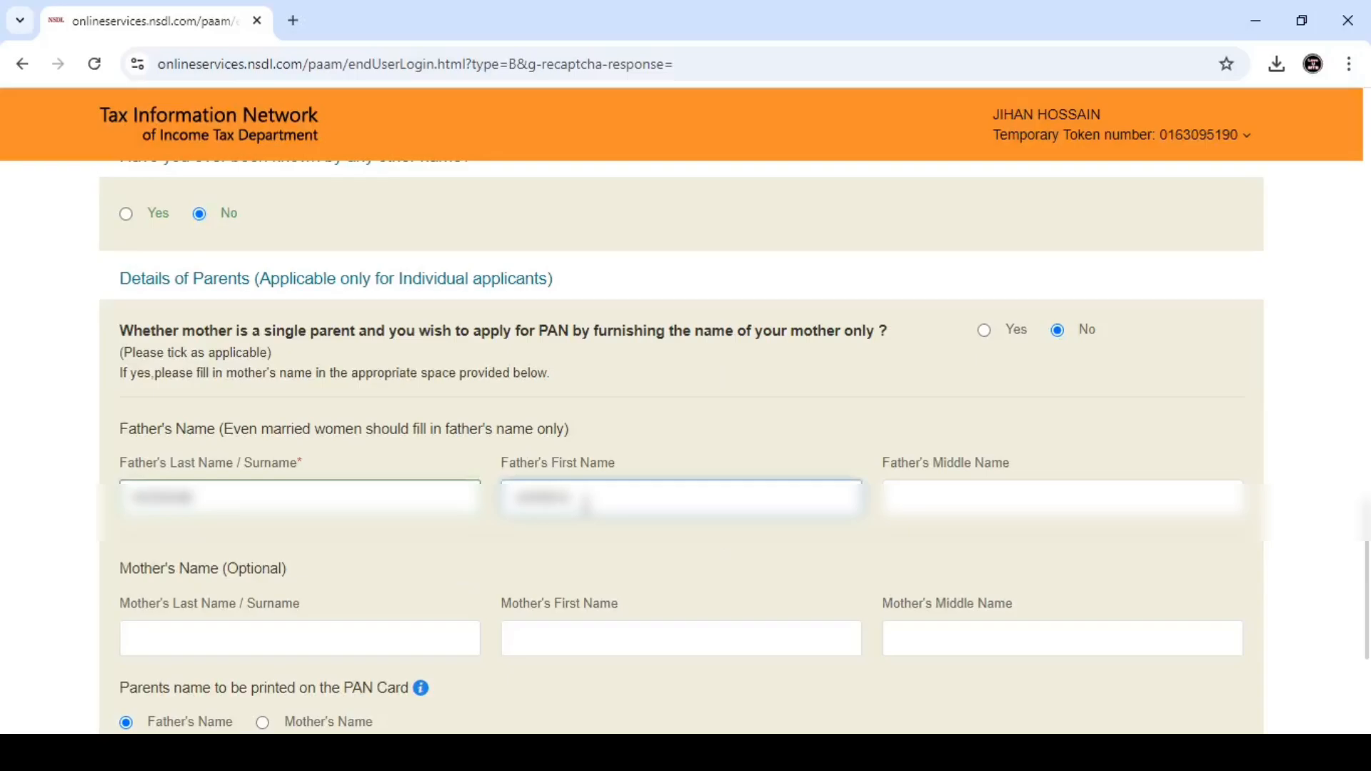
pyautogui.click(555, 569)
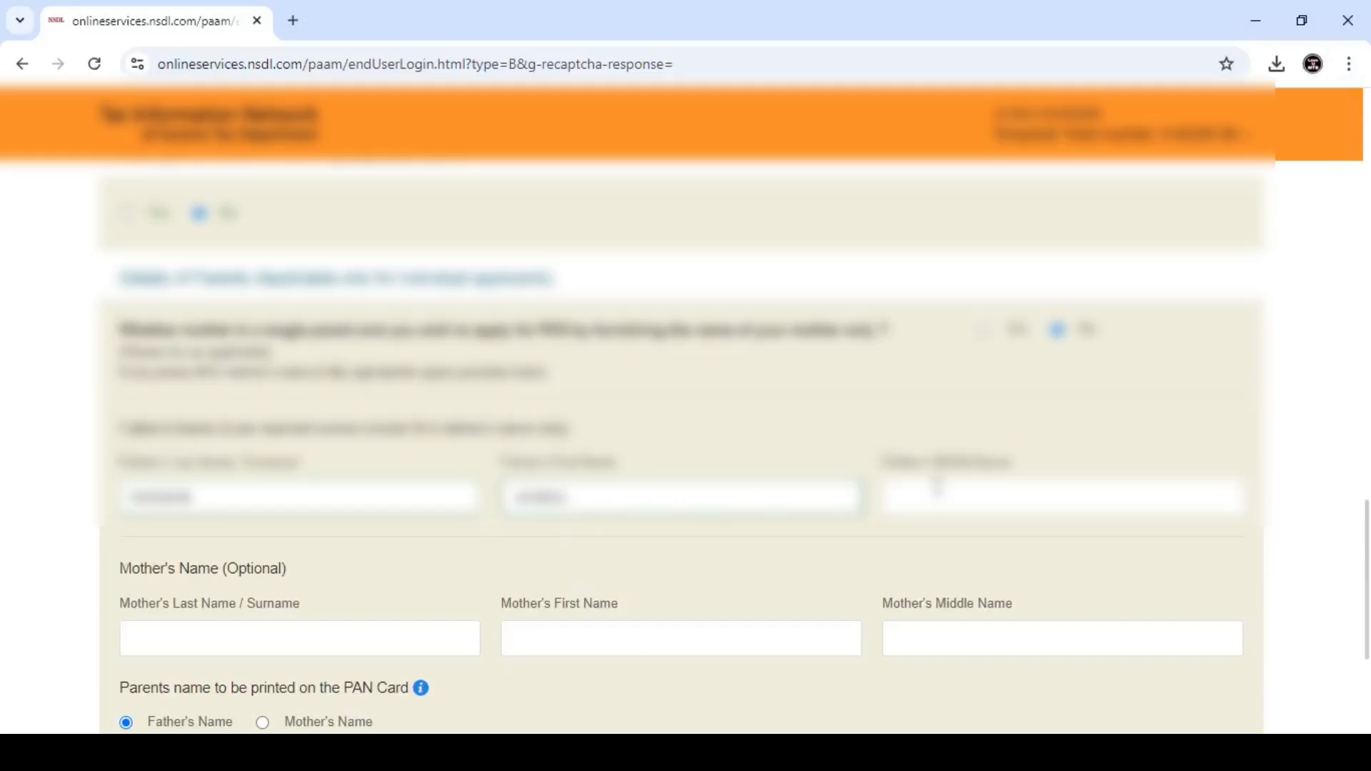
pyautogui.scroll(-3, 736, 504)
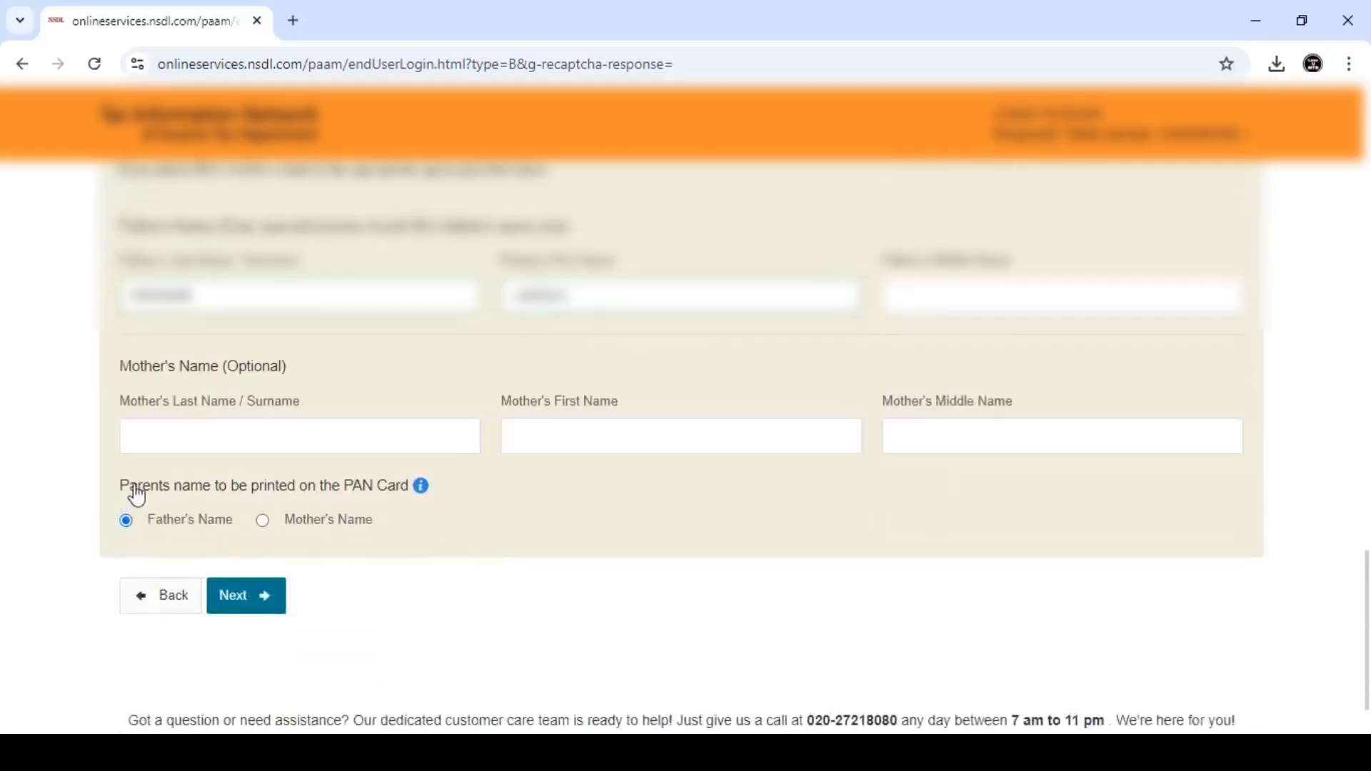
pyautogui.moveTo(123, 490); pyautogui.dragTo(431, 504)
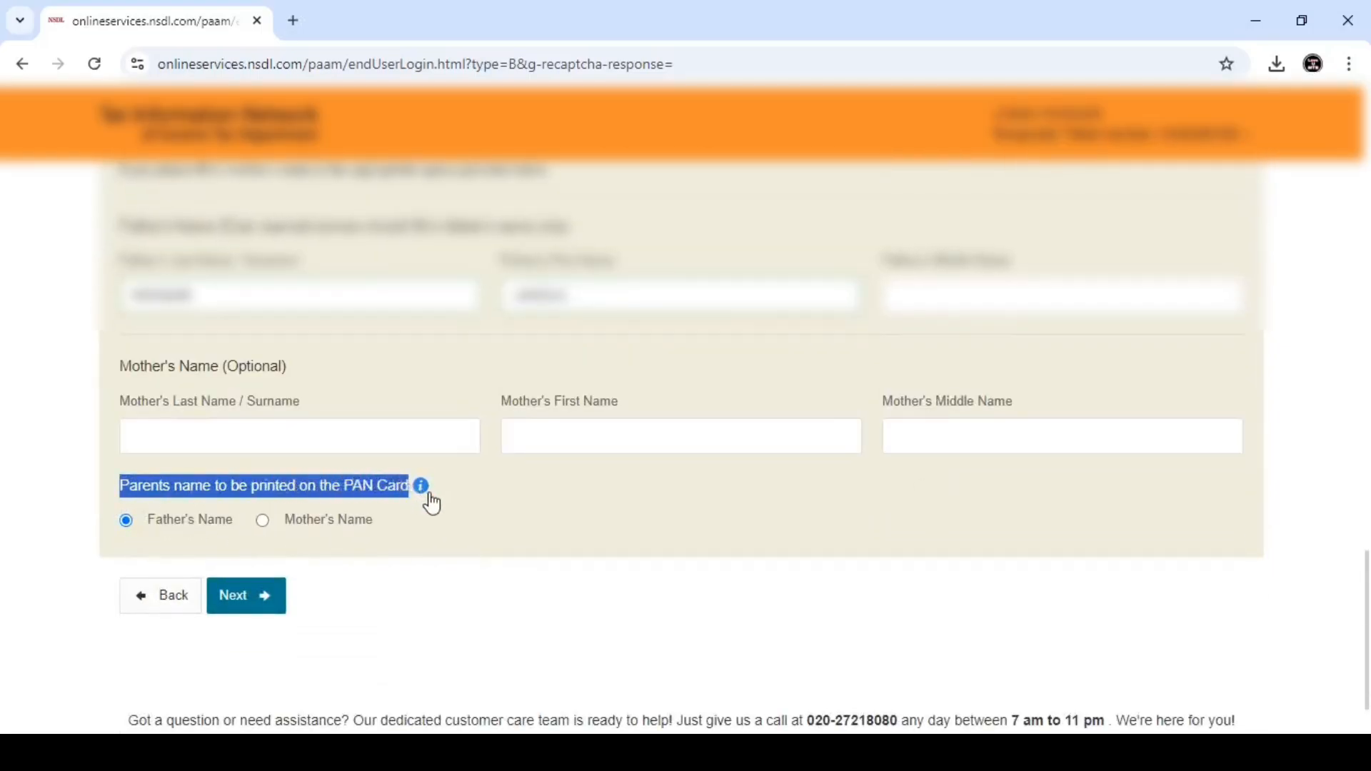
pyautogui.click(423, 502)
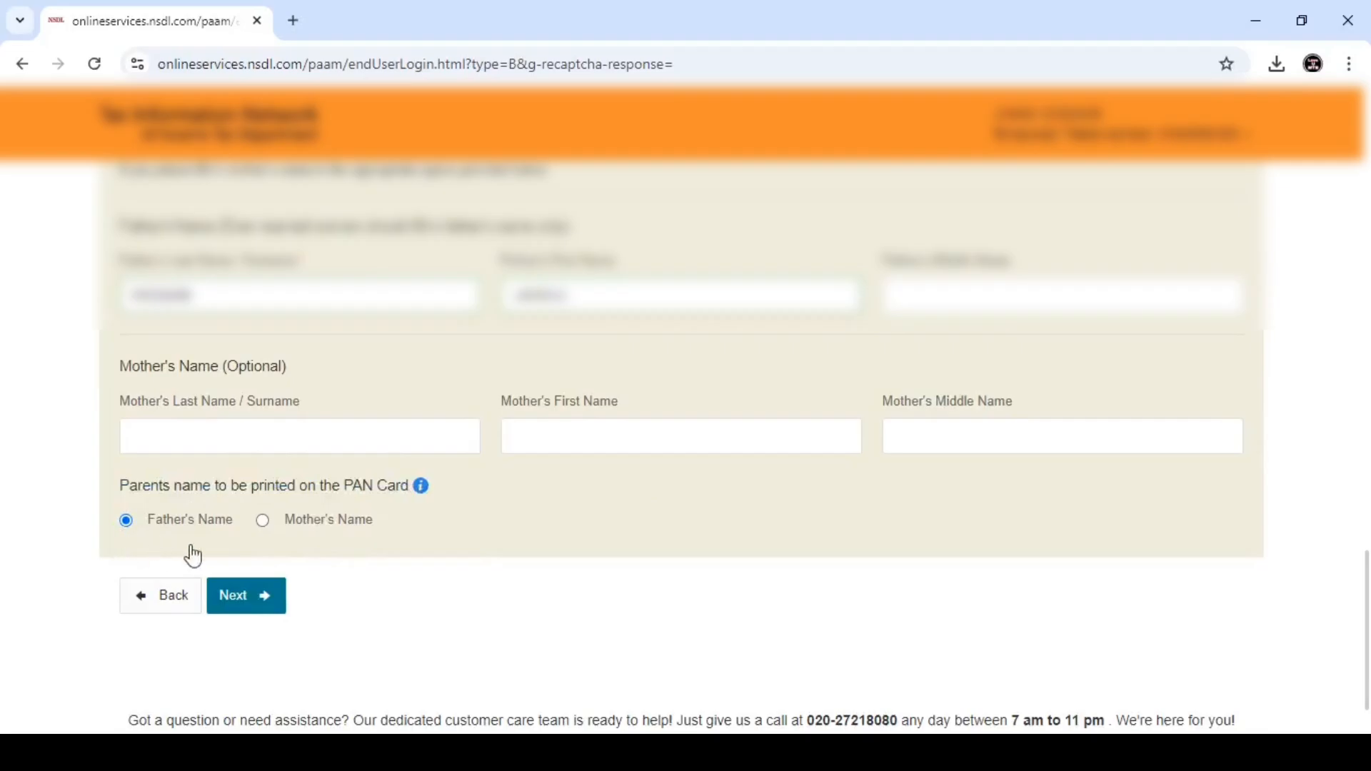
pyautogui.click(278, 602)
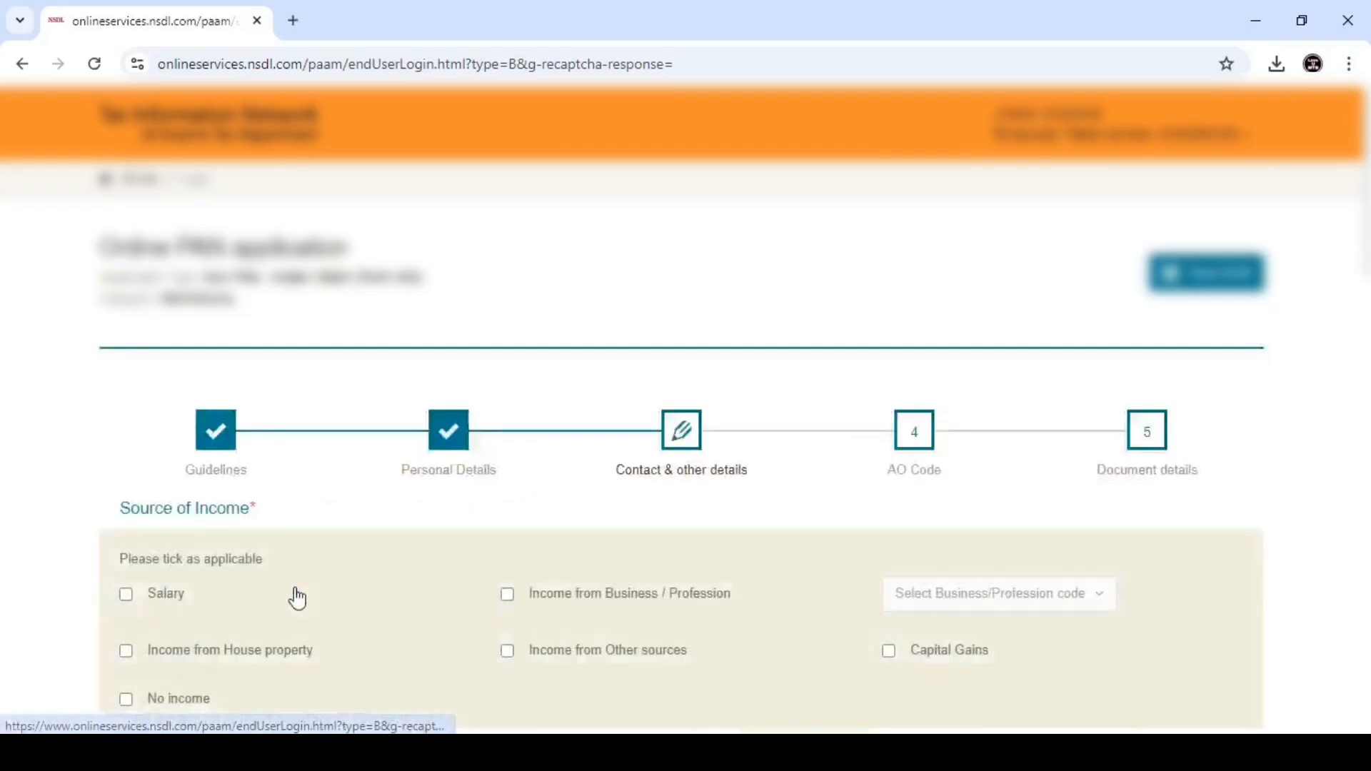
# - Mark No income as the source of income
pyautogui.scroll(-2, 546, 534)
pyautogui.scroll(-1, 545, 534)
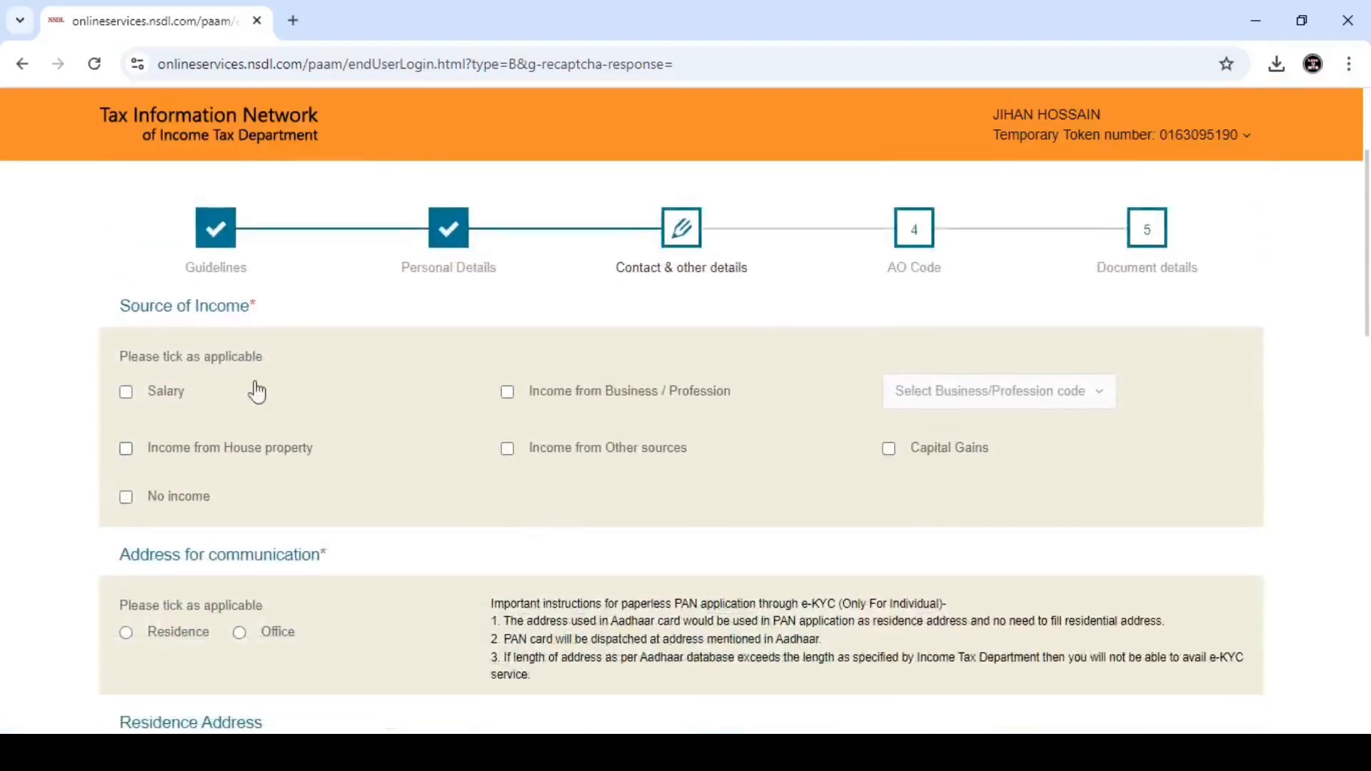
pyautogui.moveTo(101, 308); pyautogui.dragTo(288, 308)
pyautogui.click(288, 308)
pyautogui.click(127, 498)
# - Choose Residence as the address for communication
pyautogui.scroll(-3, 436, 402)
pyautogui.moveTo(115, 357); pyautogui.dragTo(336, 362)
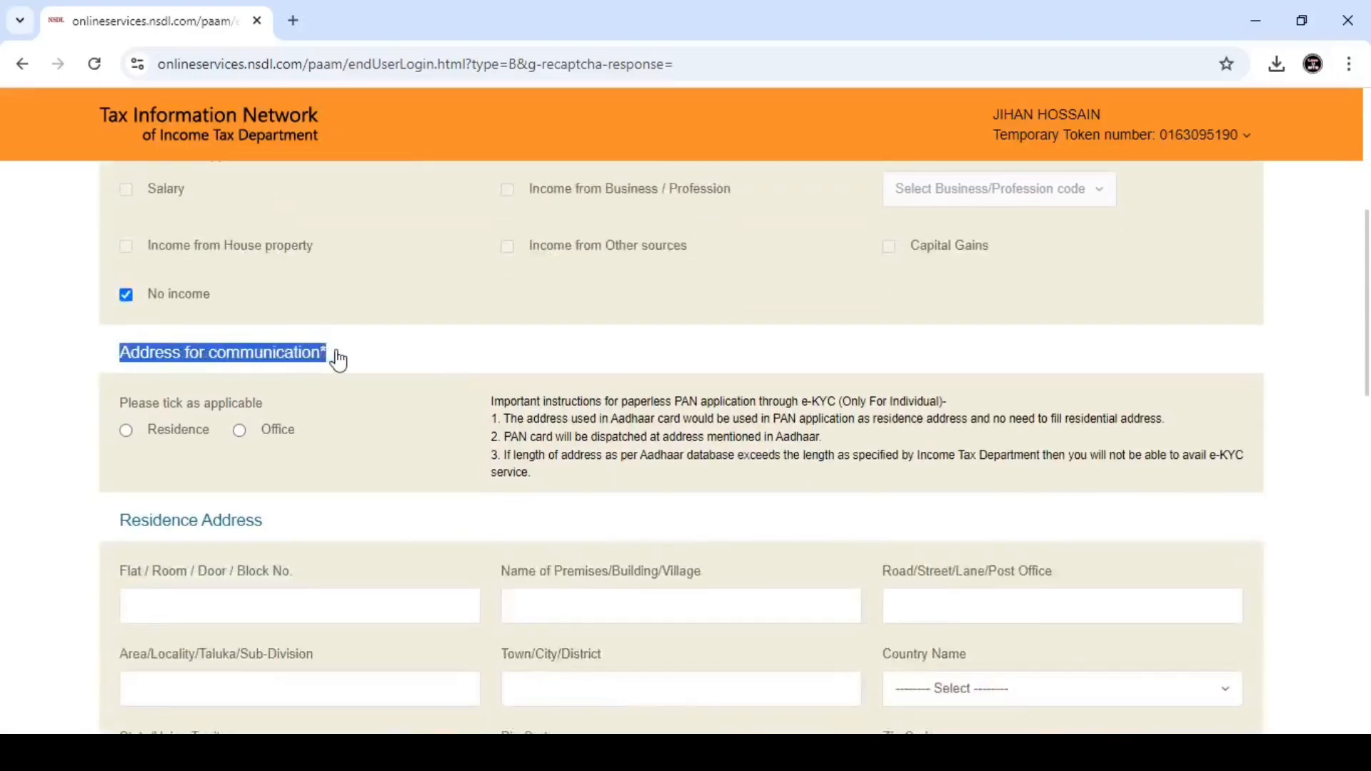
pyautogui.click(337, 362)
pyautogui.click(127, 431)
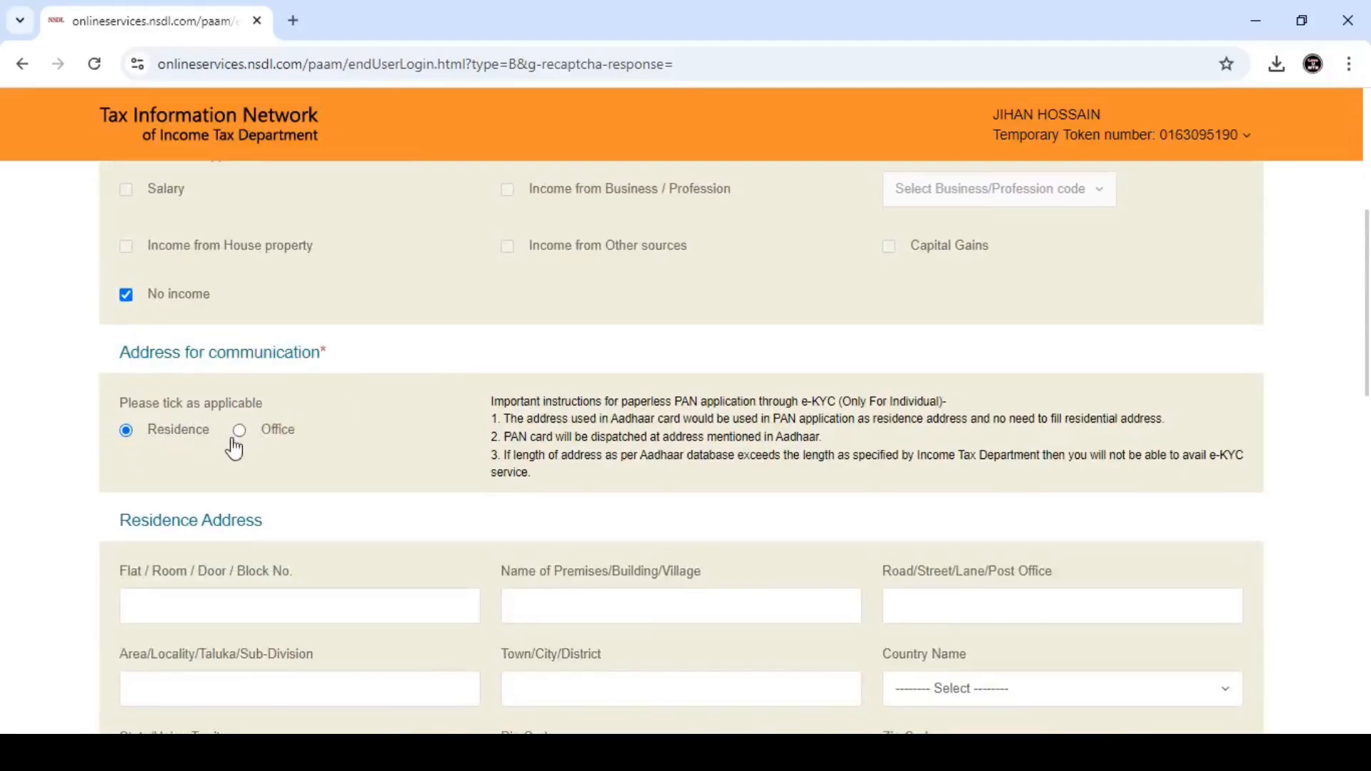
pyautogui.click(127, 430)
# - Point out the residence address fields, from flat number through country name
pyautogui.scroll(-1, 285, 612)
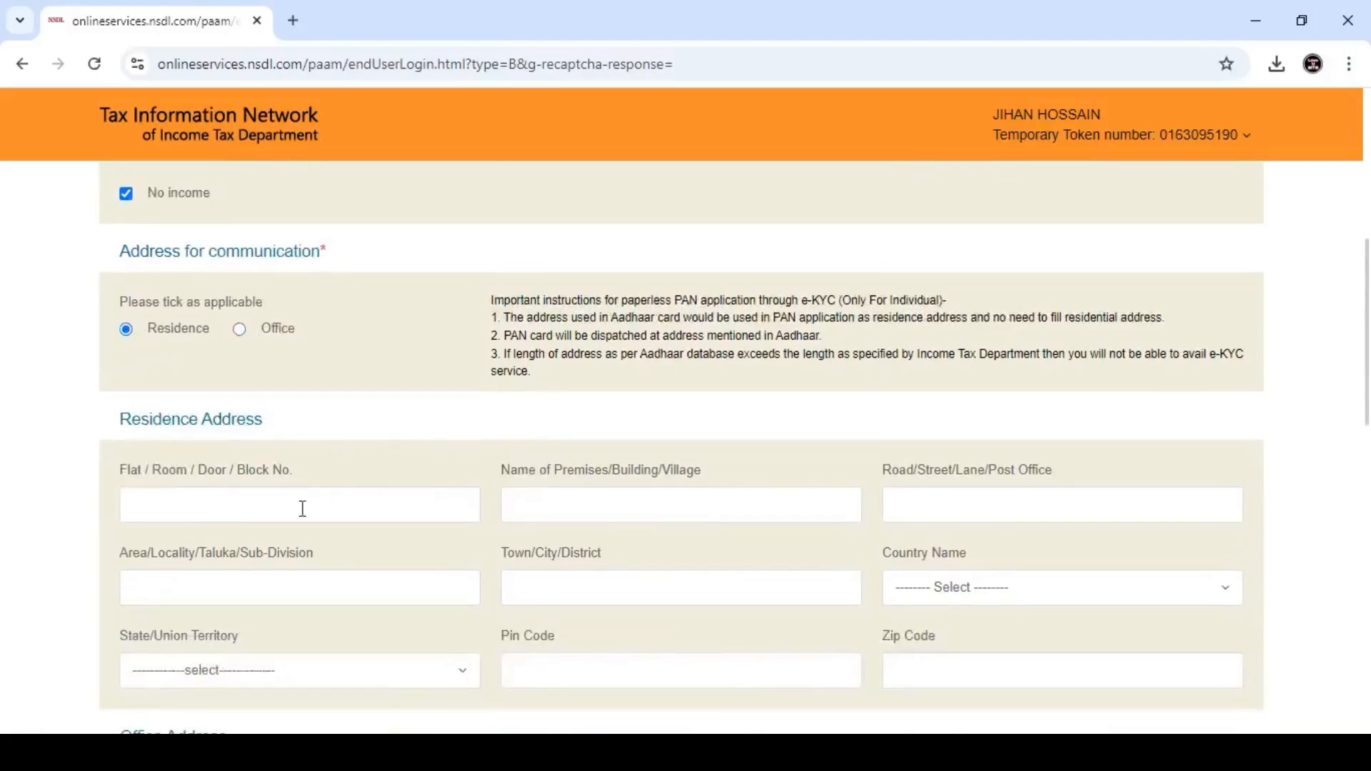
pyautogui.scroll(-2, 300, 507)
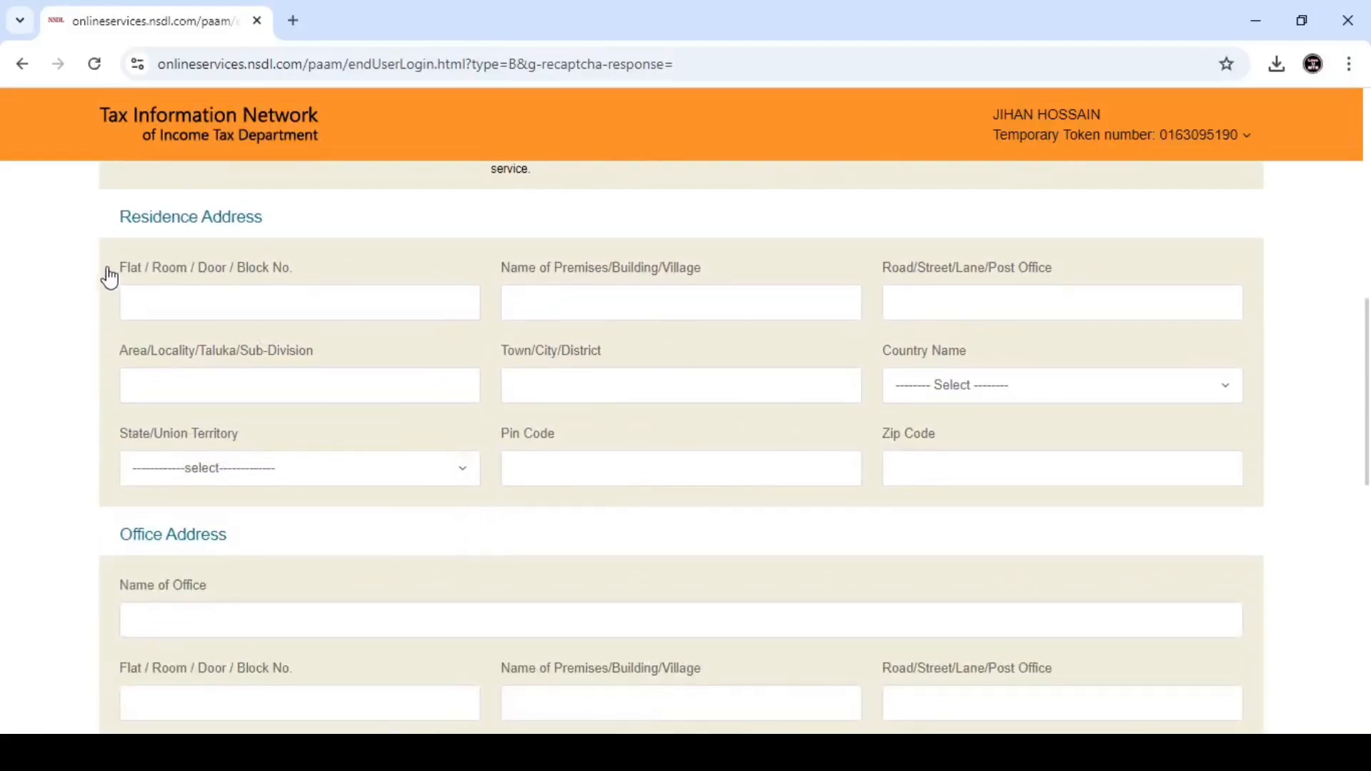
pyautogui.moveTo(115, 269); pyautogui.dragTo(294, 270)
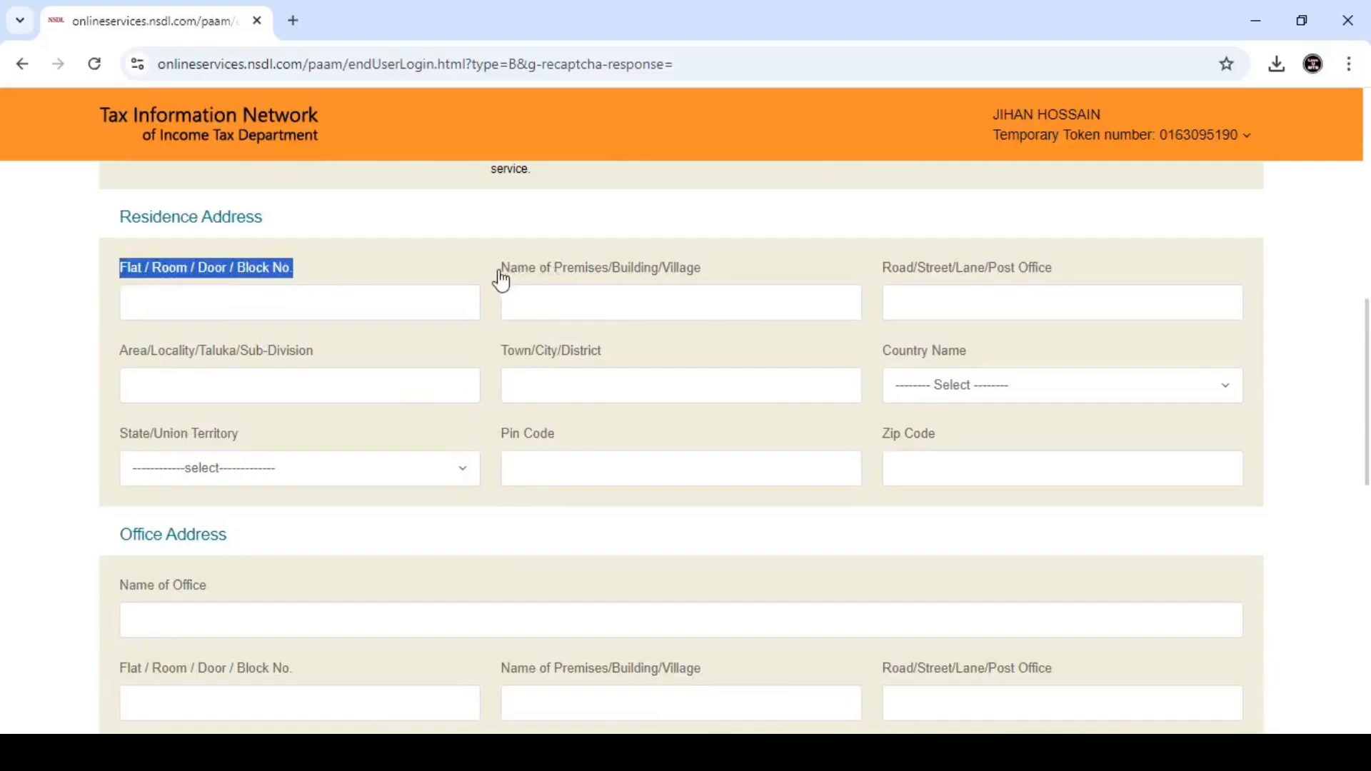
pyautogui.moveTo(501, 271); pyautogui.dragTo(705, 282)
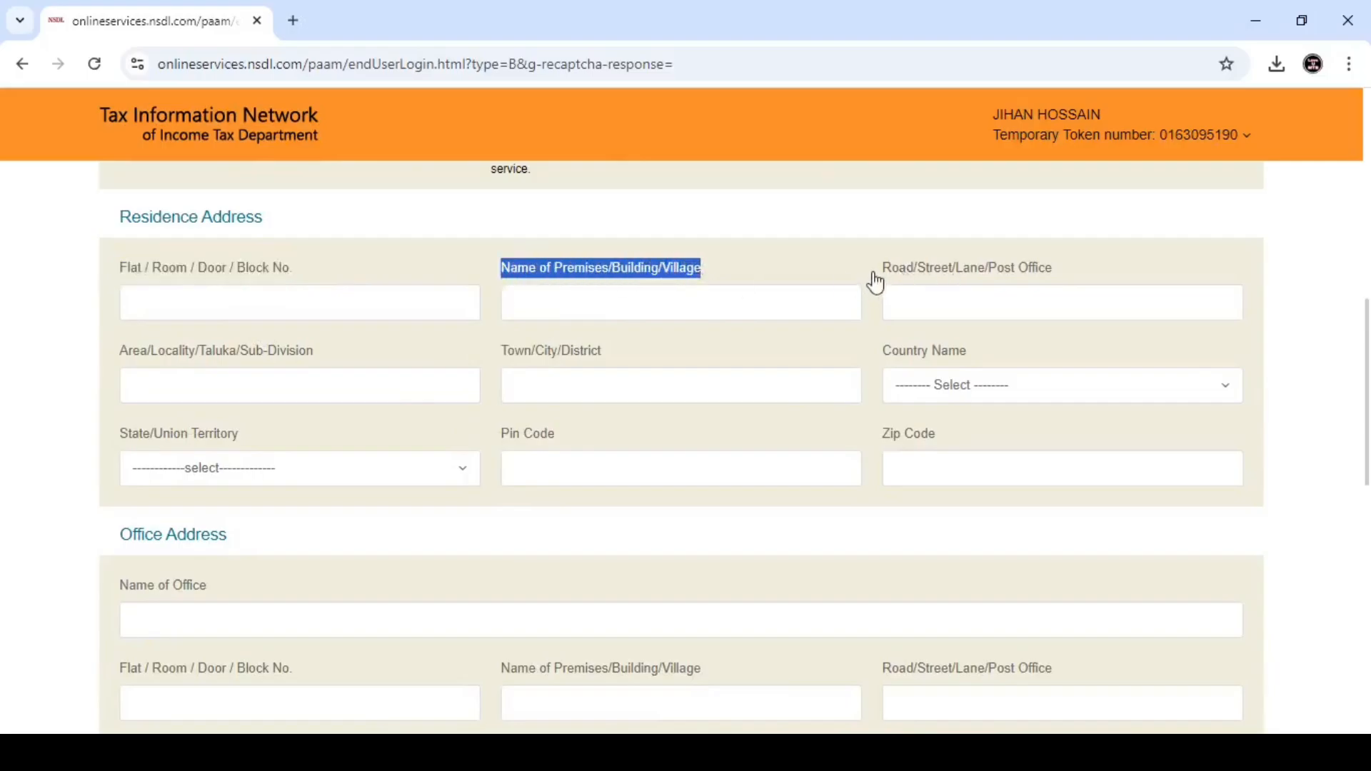
pyautogui.moveTo(880, 270); pyautogui.dragTo(1054, 270)
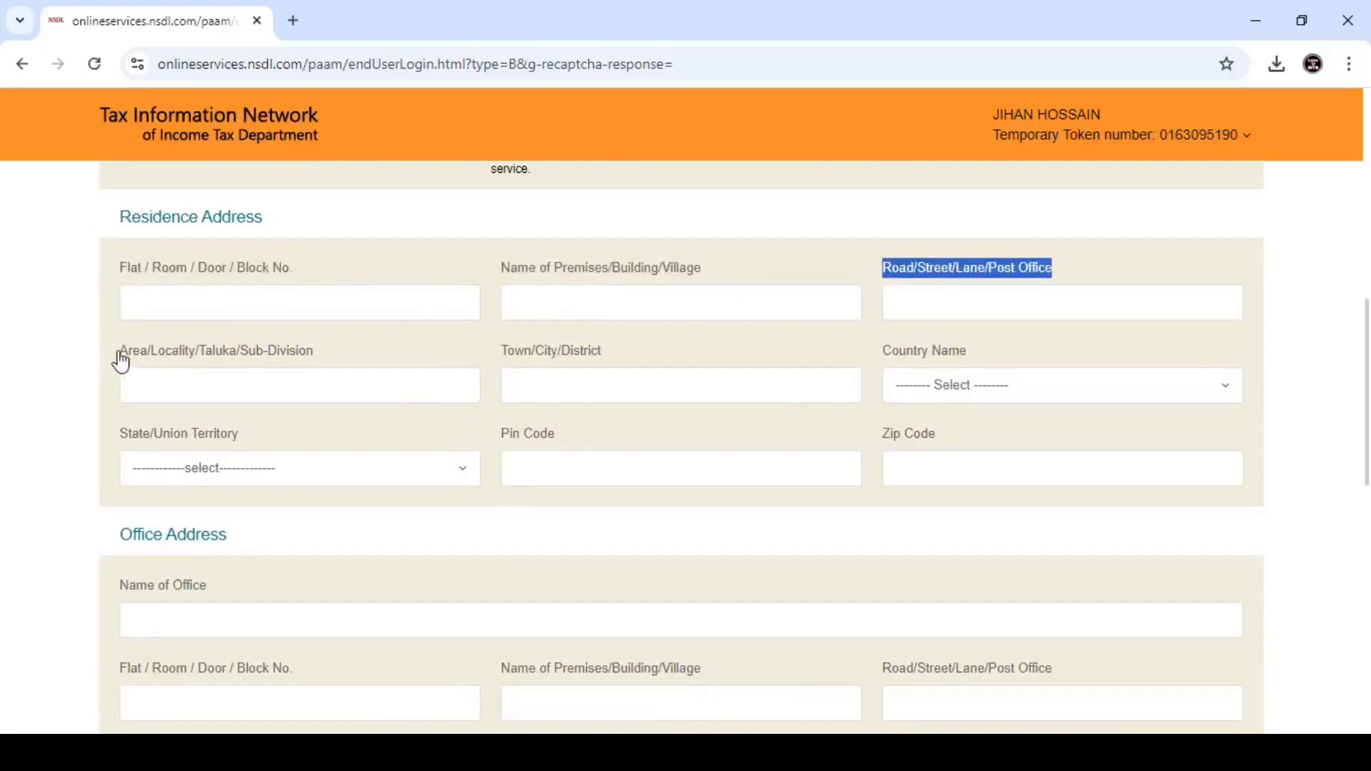
pyautogui.moveTo(122, 361); pyautogui.dragTo(324, 367)
pyautogui.moveTo(502, 361); pyautogui.dragTo(605, 352)
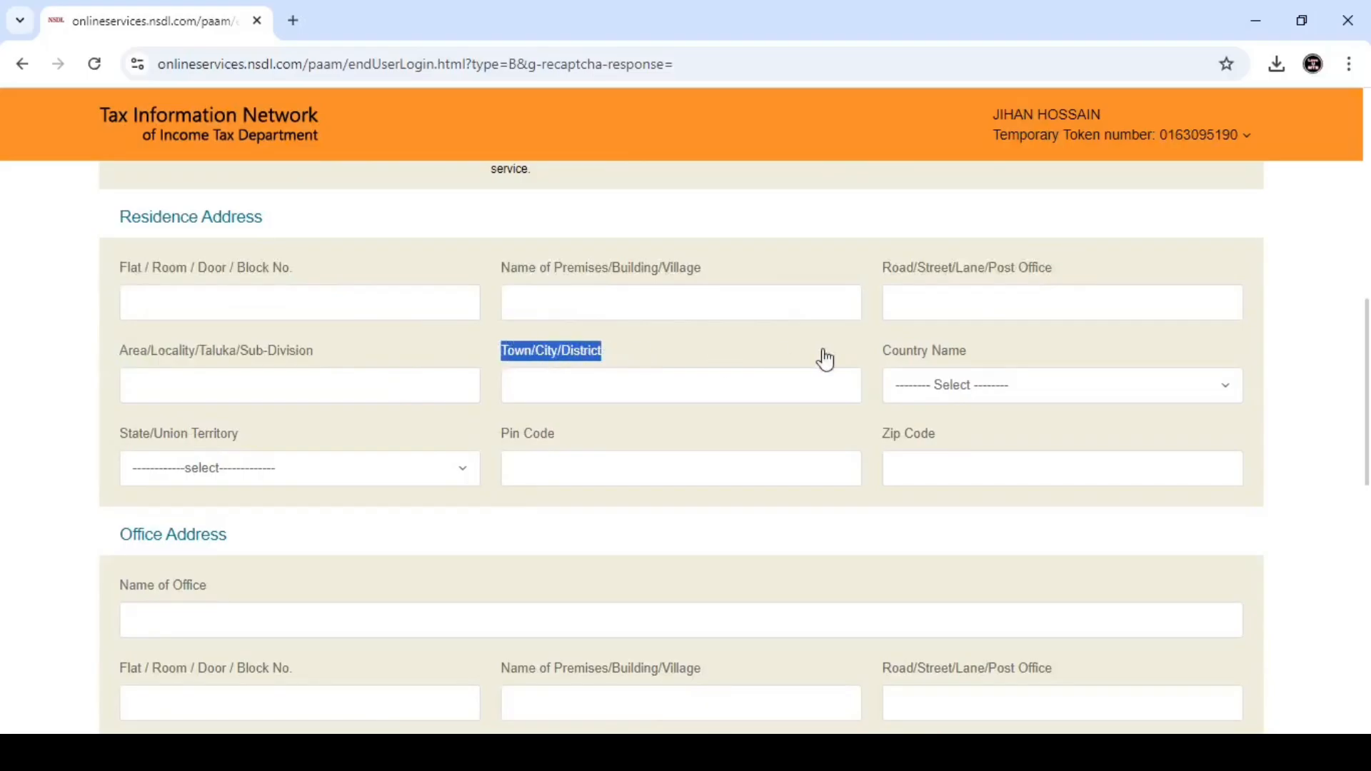
pyautogui.moveTo(882, 351); pyautogui.dragTo(984, 354)
pyautogui.click(989, 354)
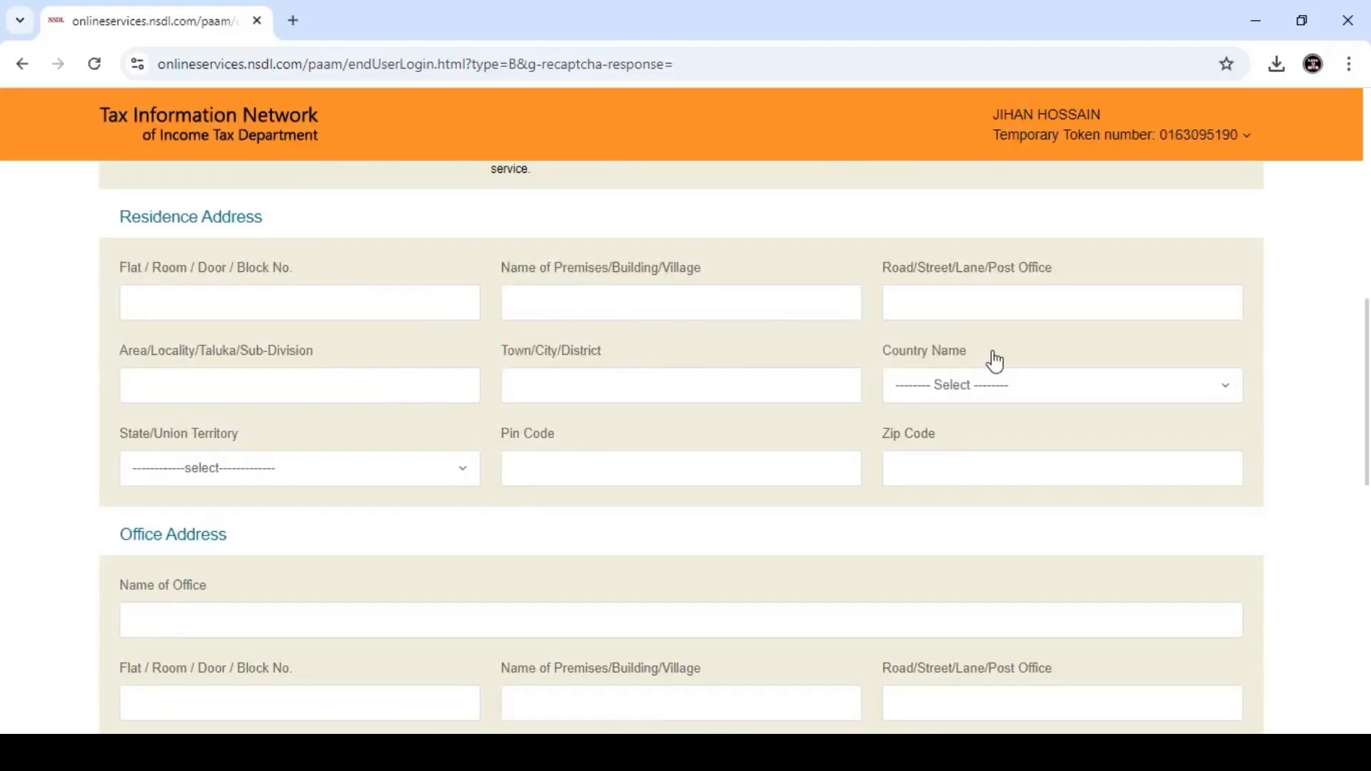
# - Set the residence country to INDIA and the state to WEST BENGAL
pyautogui.click(969, 390)
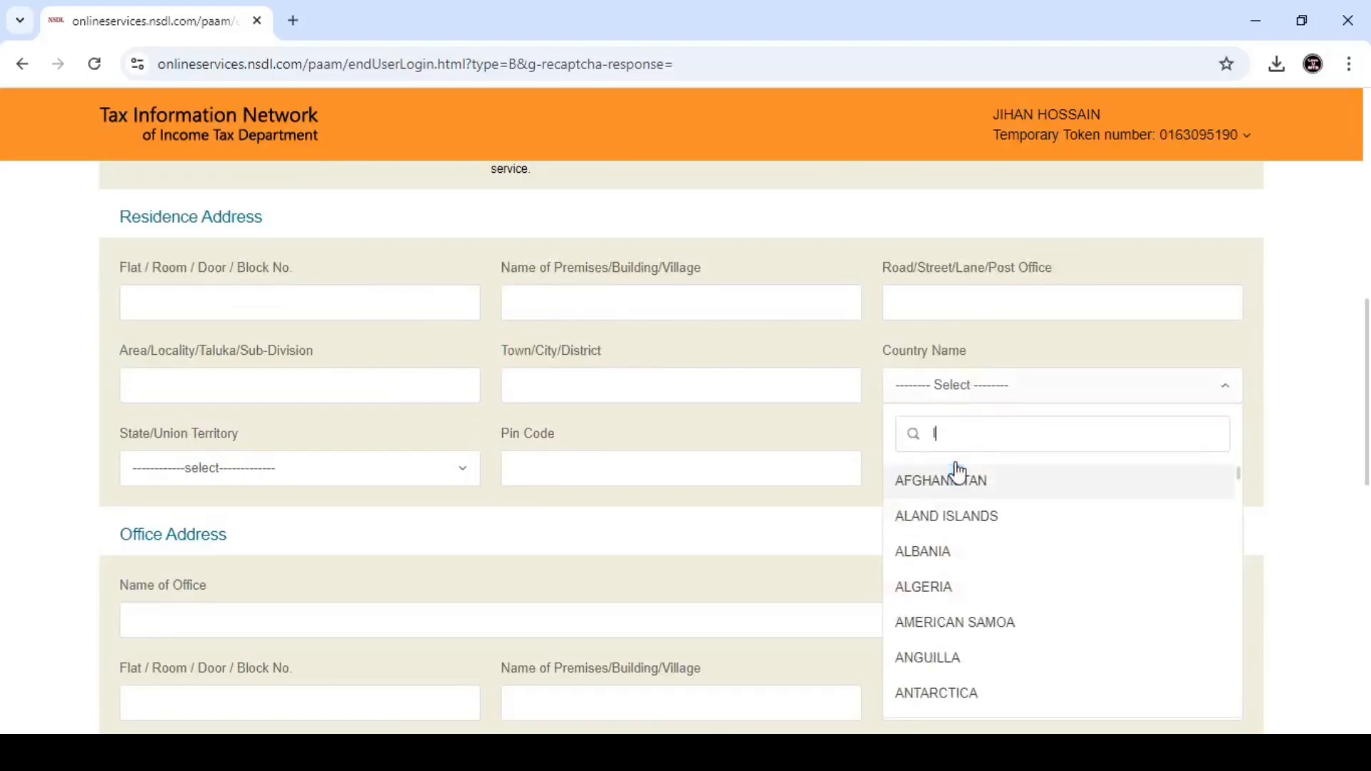
pyautogui.write('IND')
pyautogui.click(941, 513)
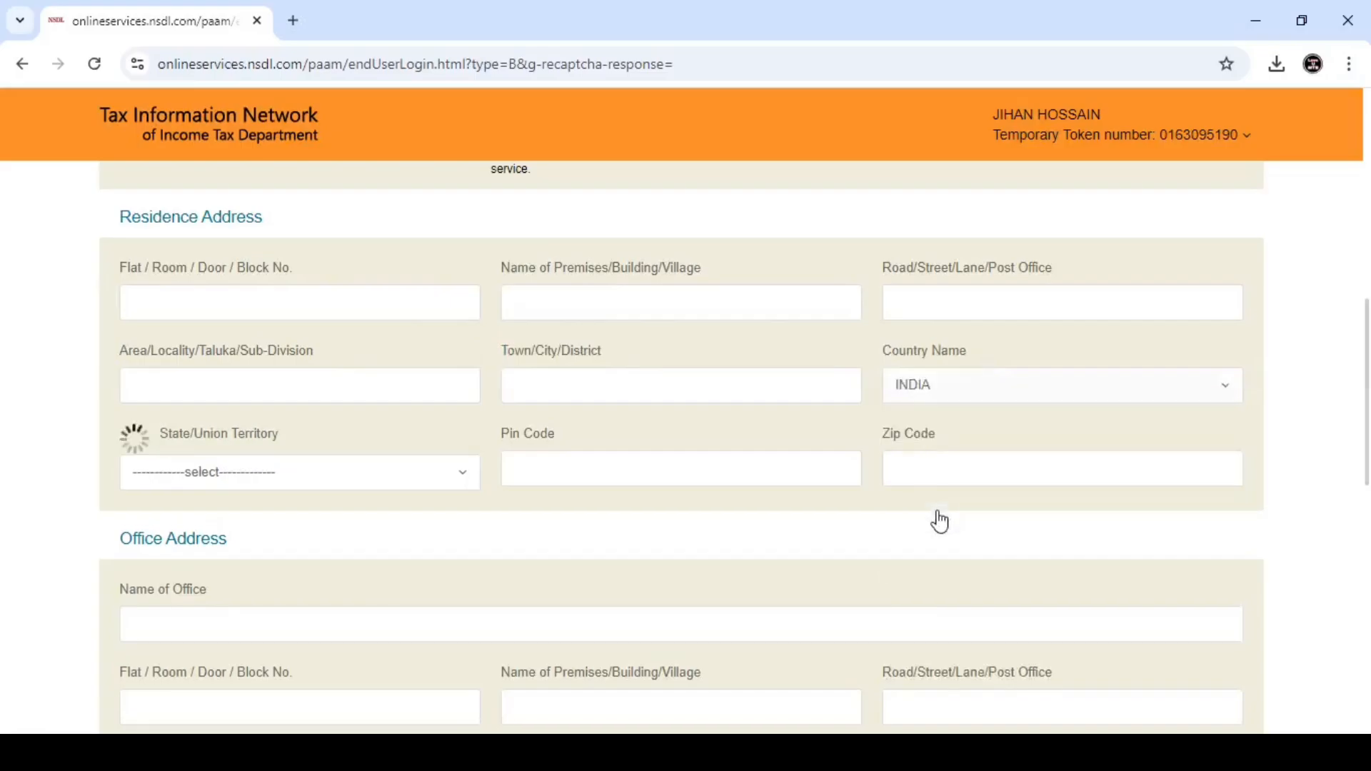
pyautogui.click(244, 473)
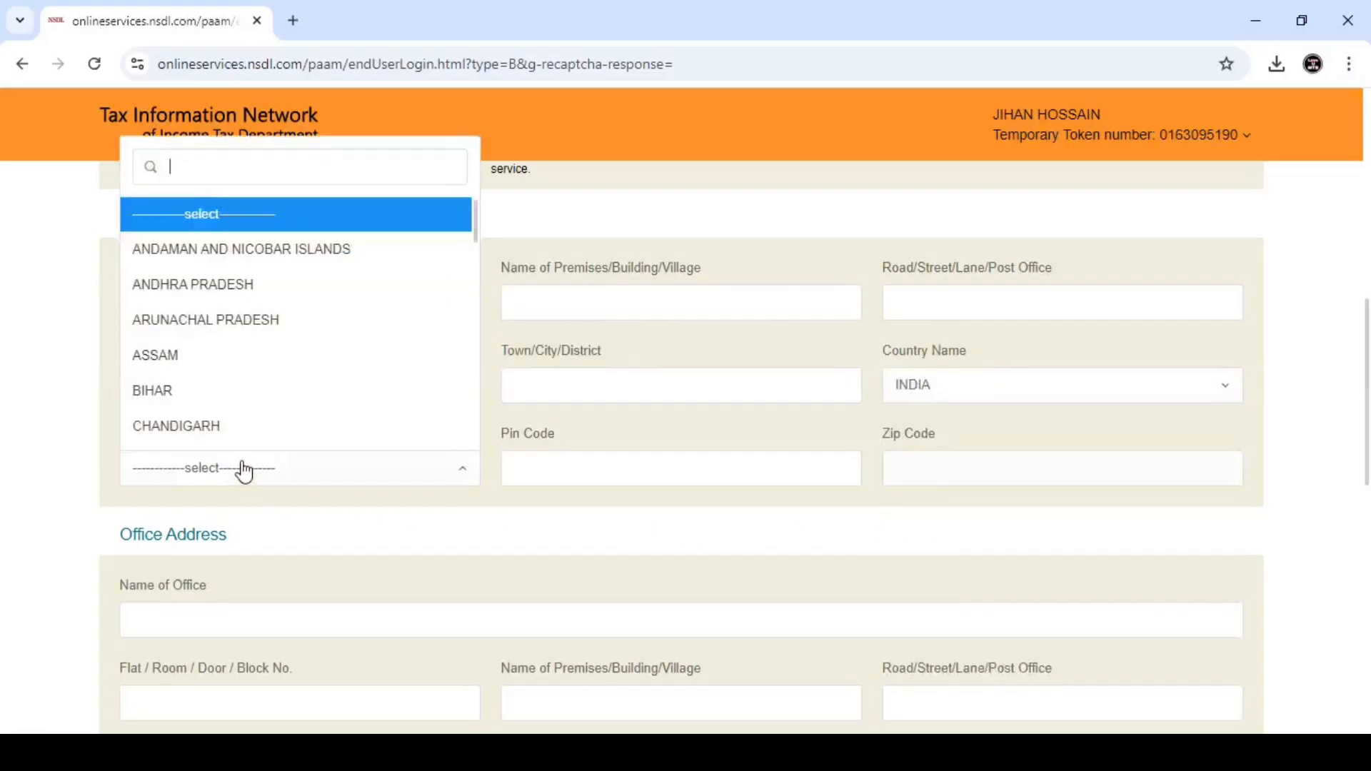
pyautogui.write('WES')
pyautogui.click(233, 435)
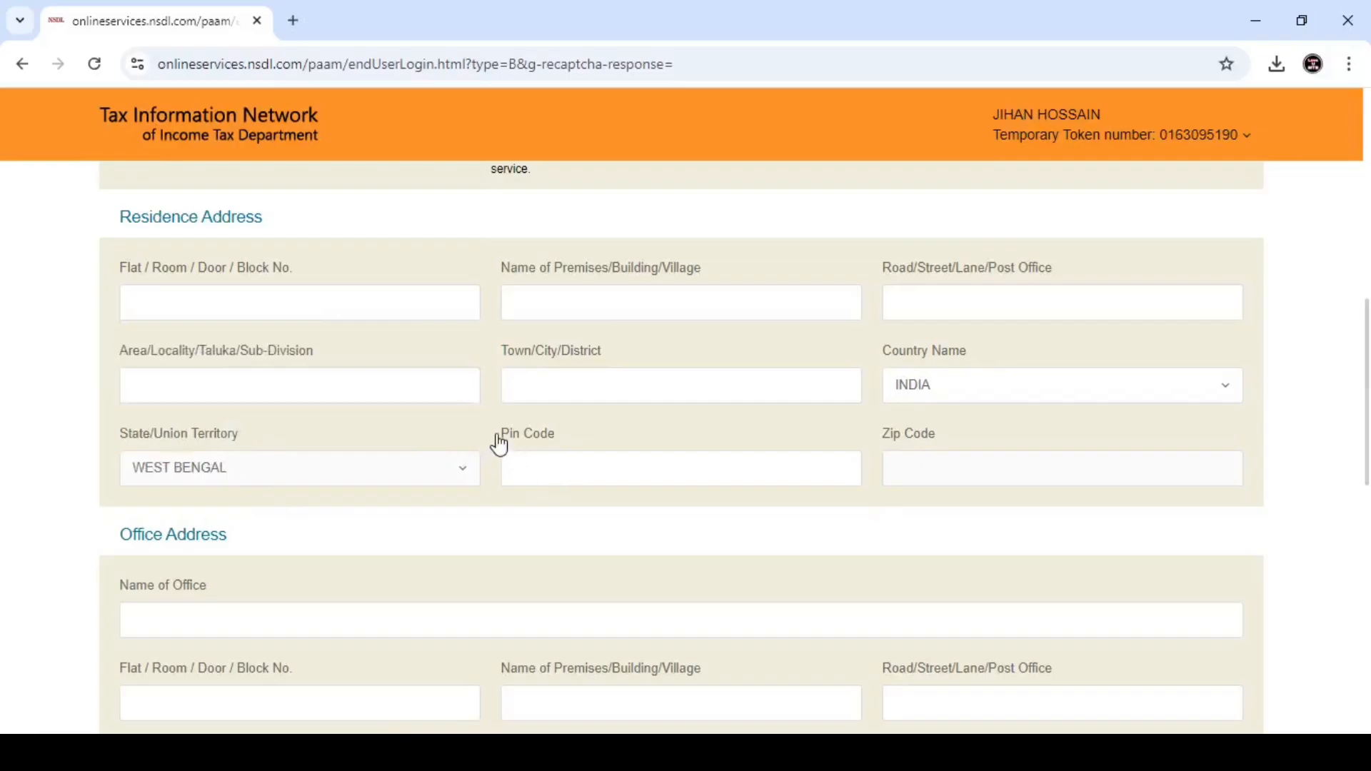
pyautogui.moveTo(495, 443); pyautogui.dragTo(564, 442)
pyautogui.click(584, 431)
# - Search 'IND' in the ISD country code list and pick INDIA (91)
pyautogui.scroll(-4, 333, 544)
pyautogui.scroll(-5, 530, 361)
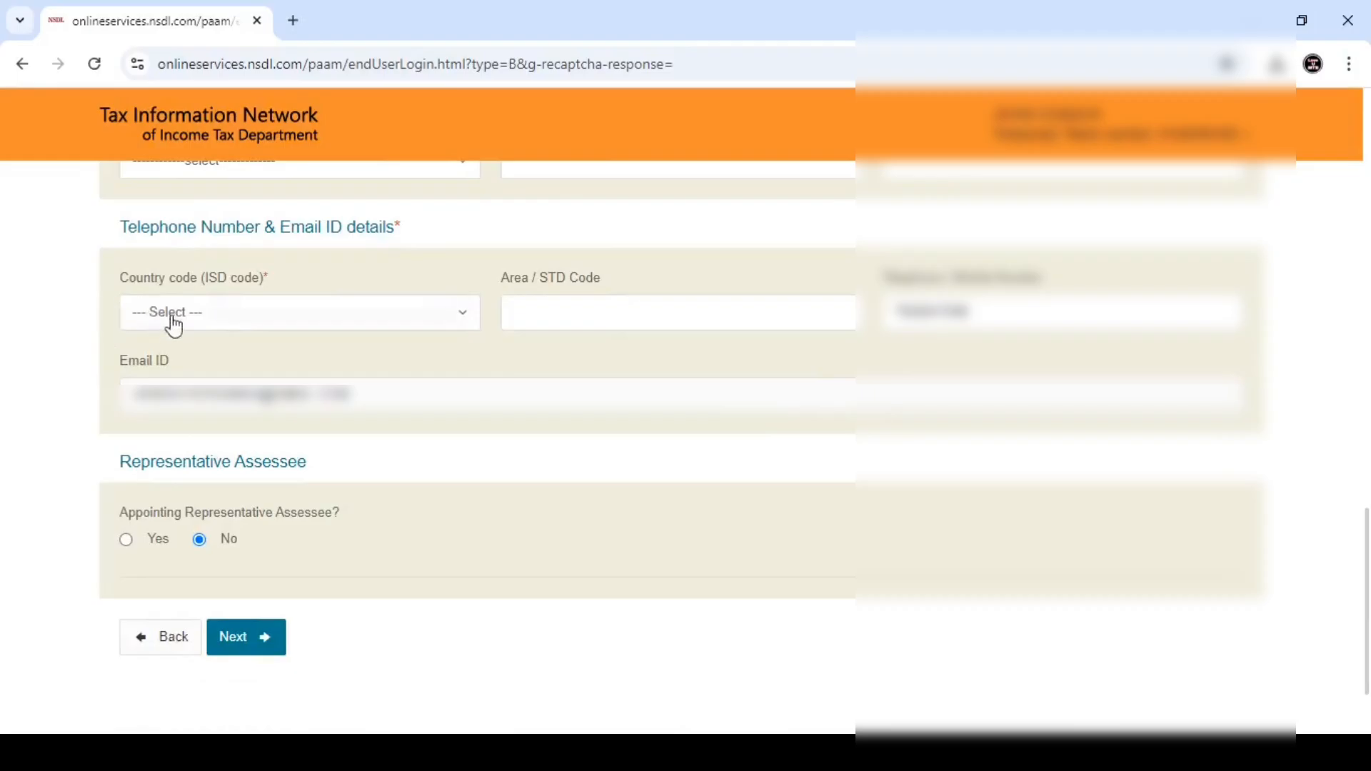
pyautogui.click(187, 315)
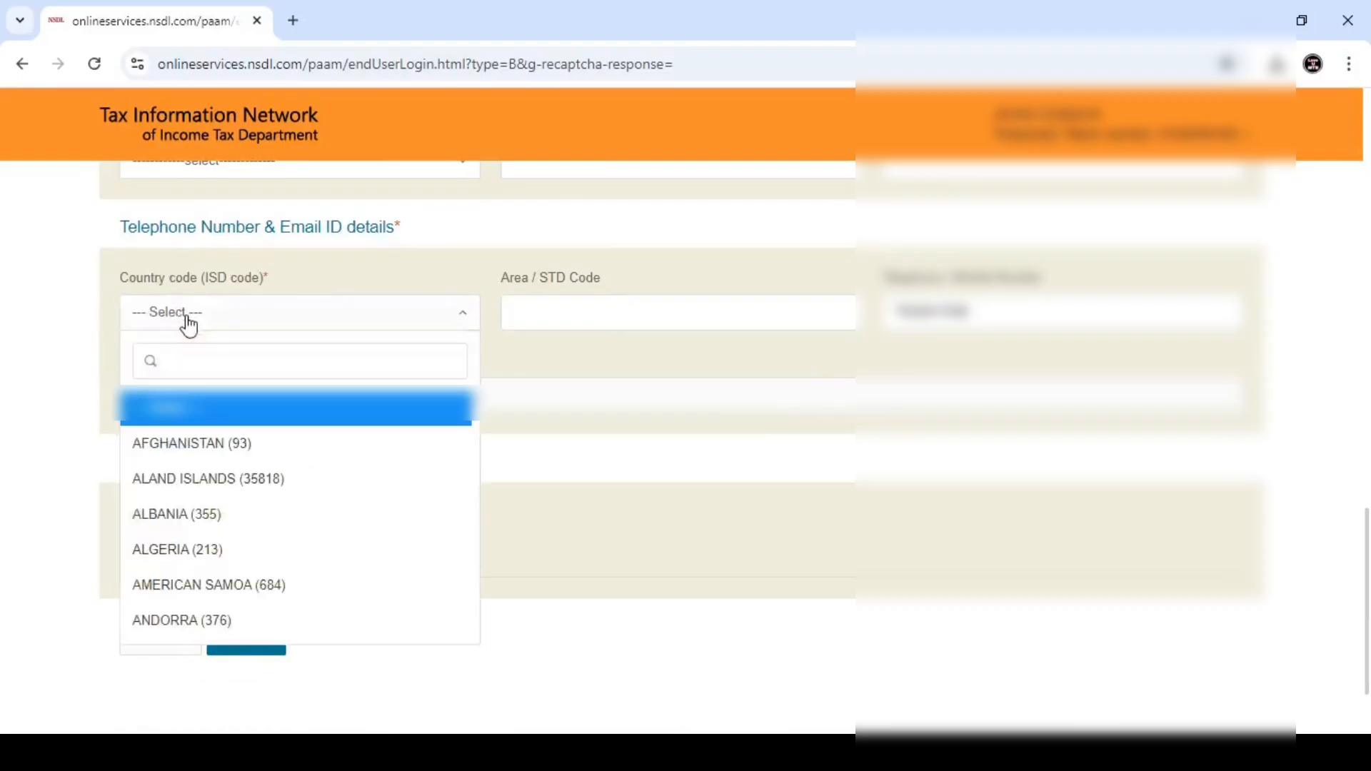
pyautogui.write('IN')
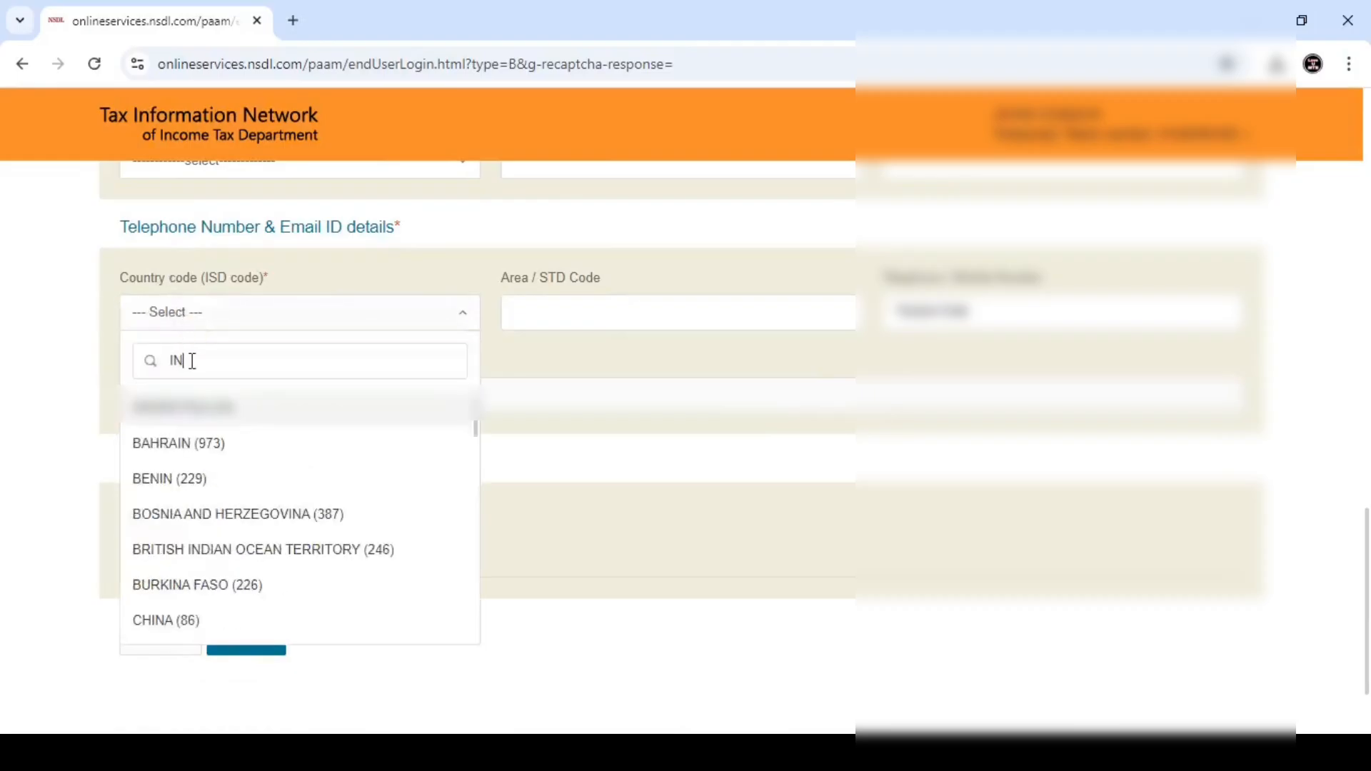
pyautogui.write('D')
pyautogui.click(186, 451)
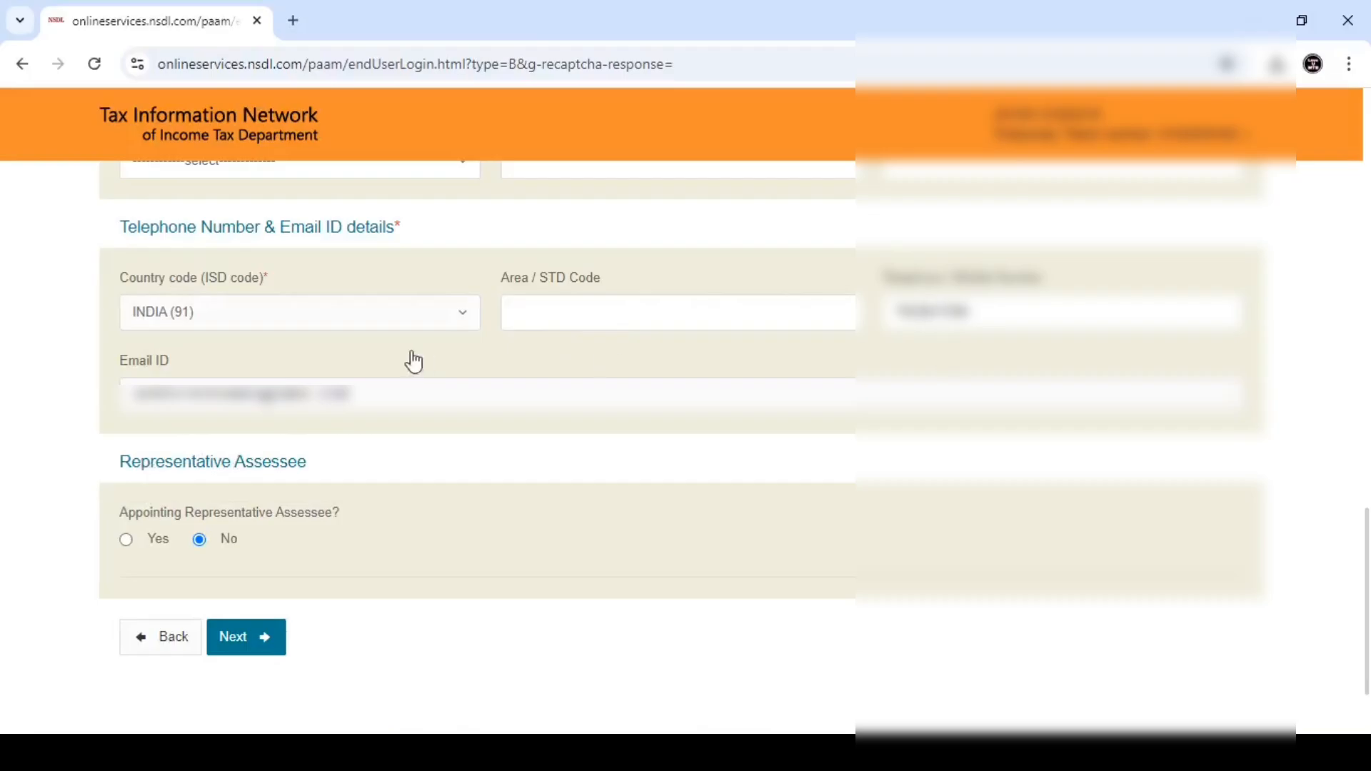
# - Answer Yes to Appointing Representative Assessee, briefly switching to No and back
pyautogui.click(126, 540)
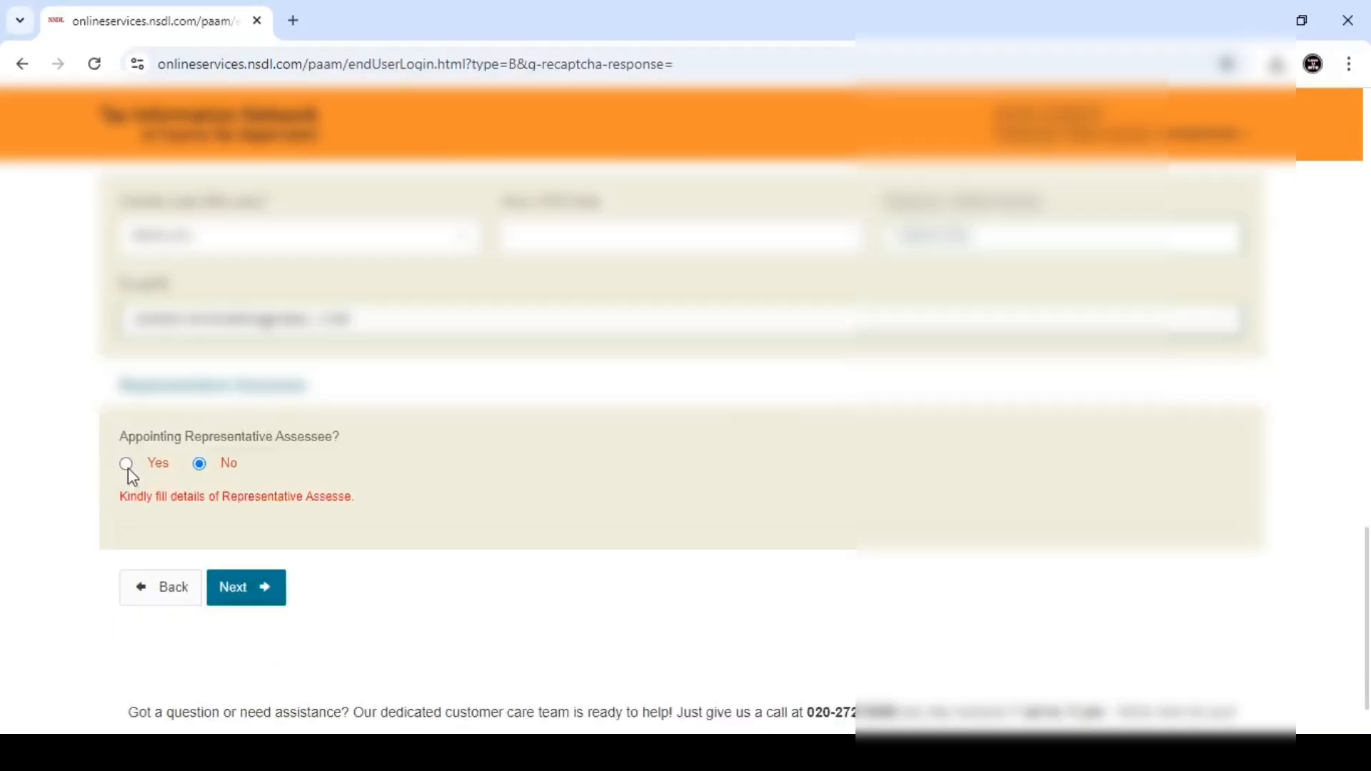
pyautogui.click(126, 465)
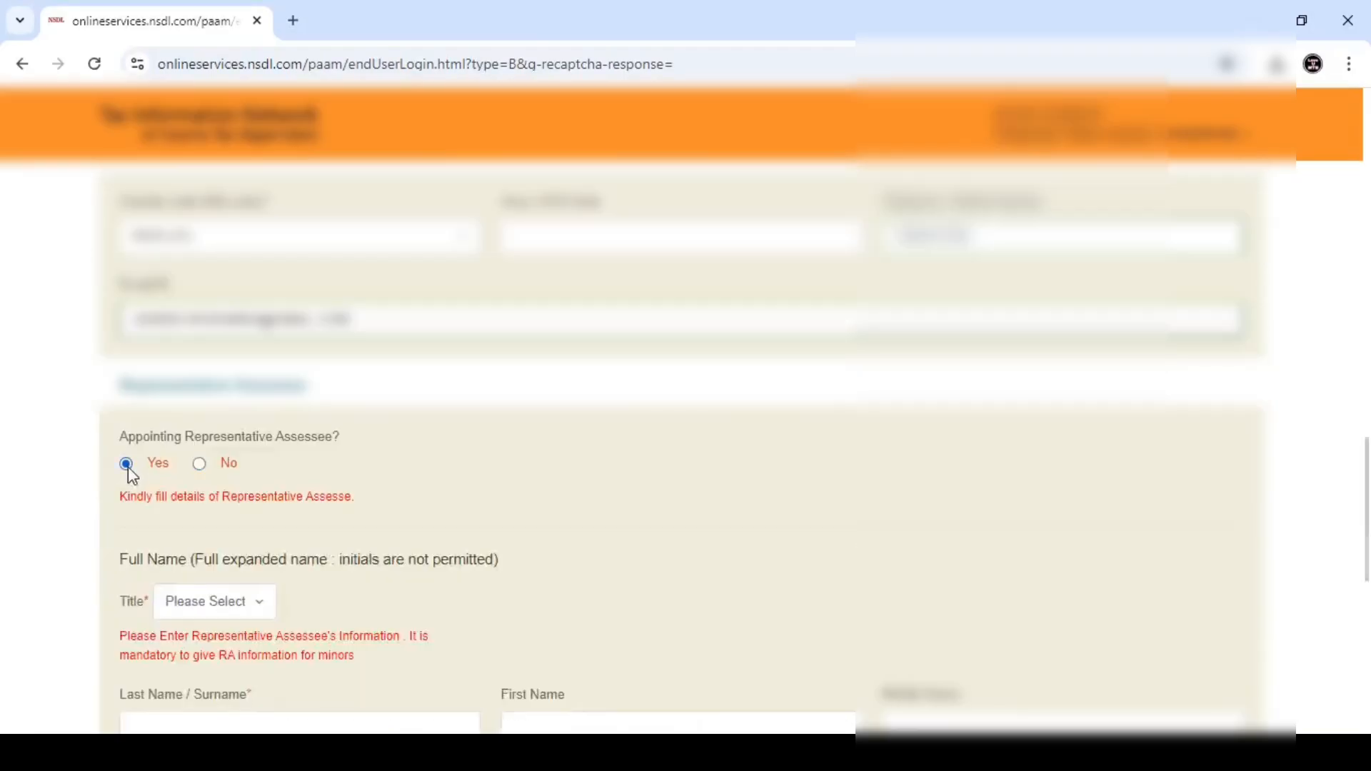
pyautogui.moveTo(120, 390); pyautogui.dragTo(309, 397)
pyautogui.click(257, 447)
pyautogui.click(200, 465)
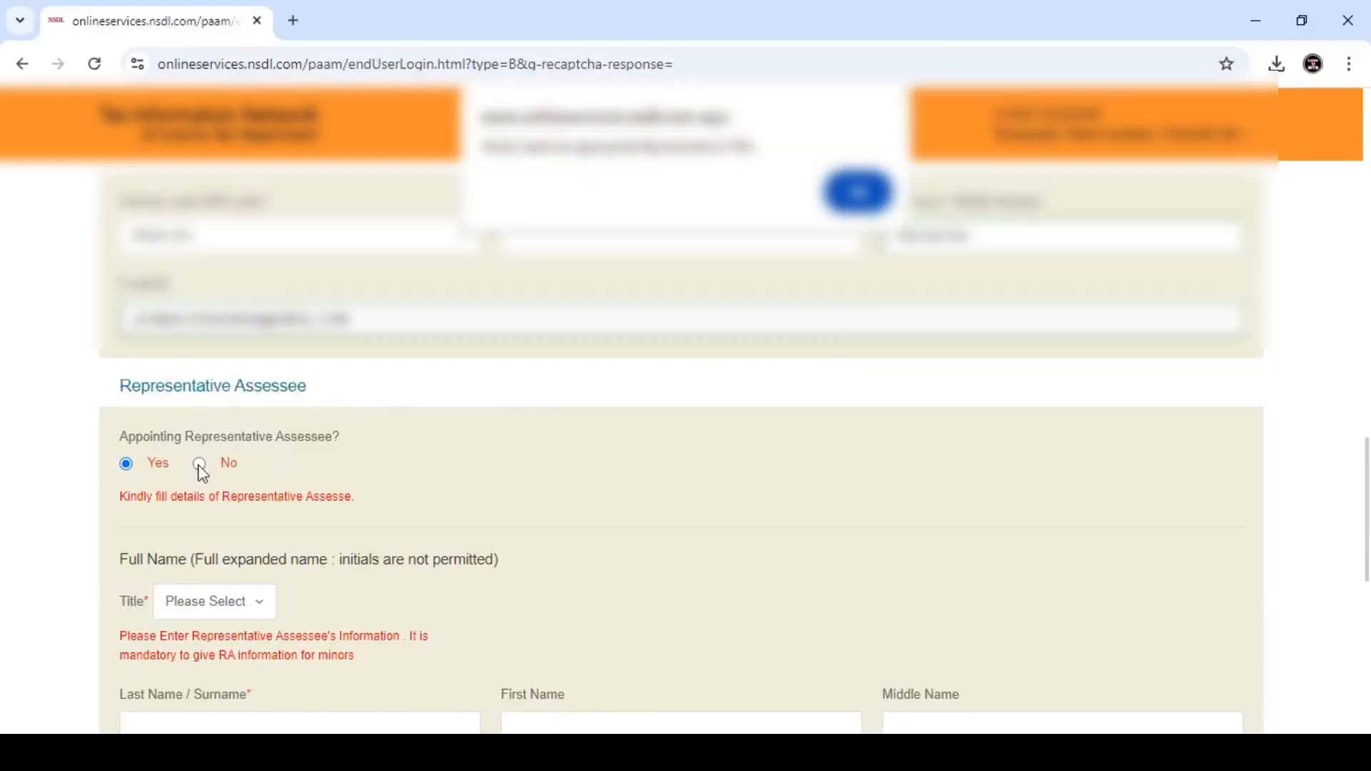
pyautogui.click(853, 201)
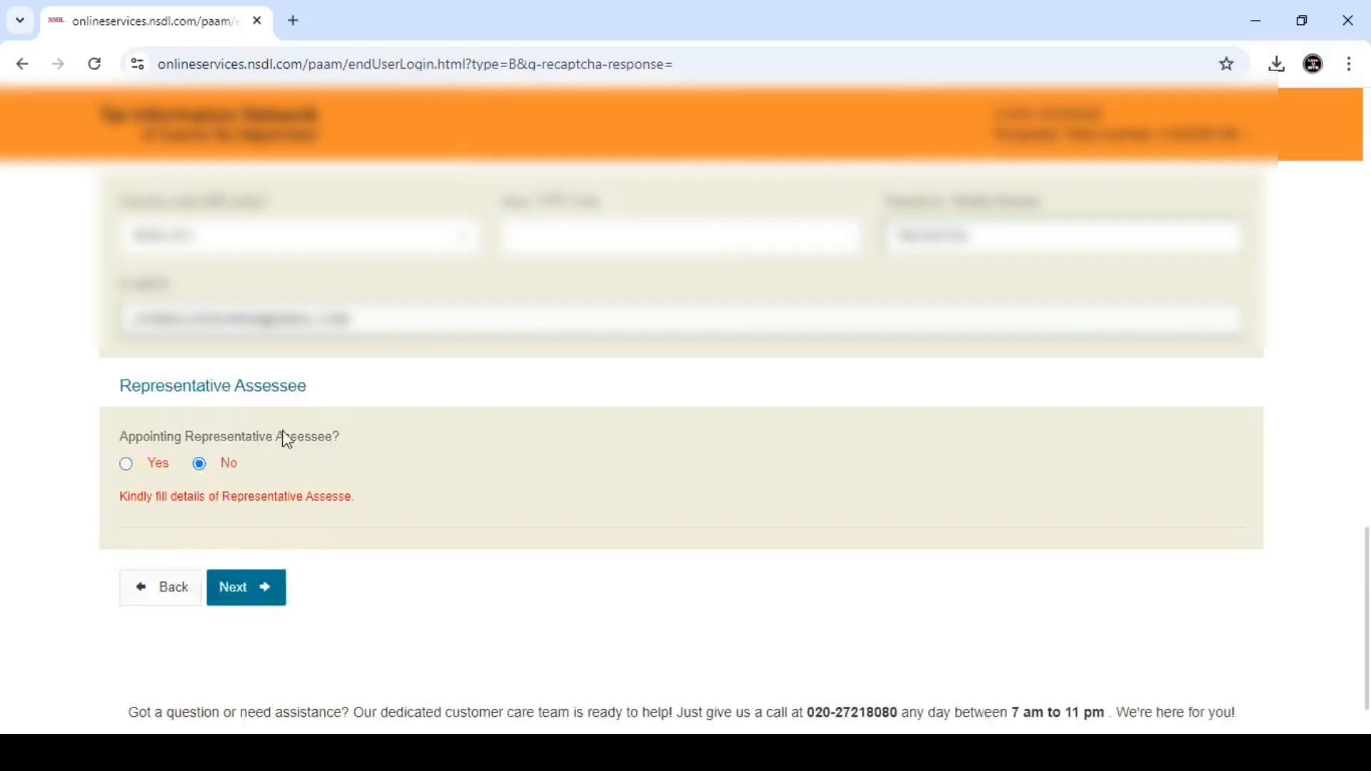
pyautogui.click(127, 465)
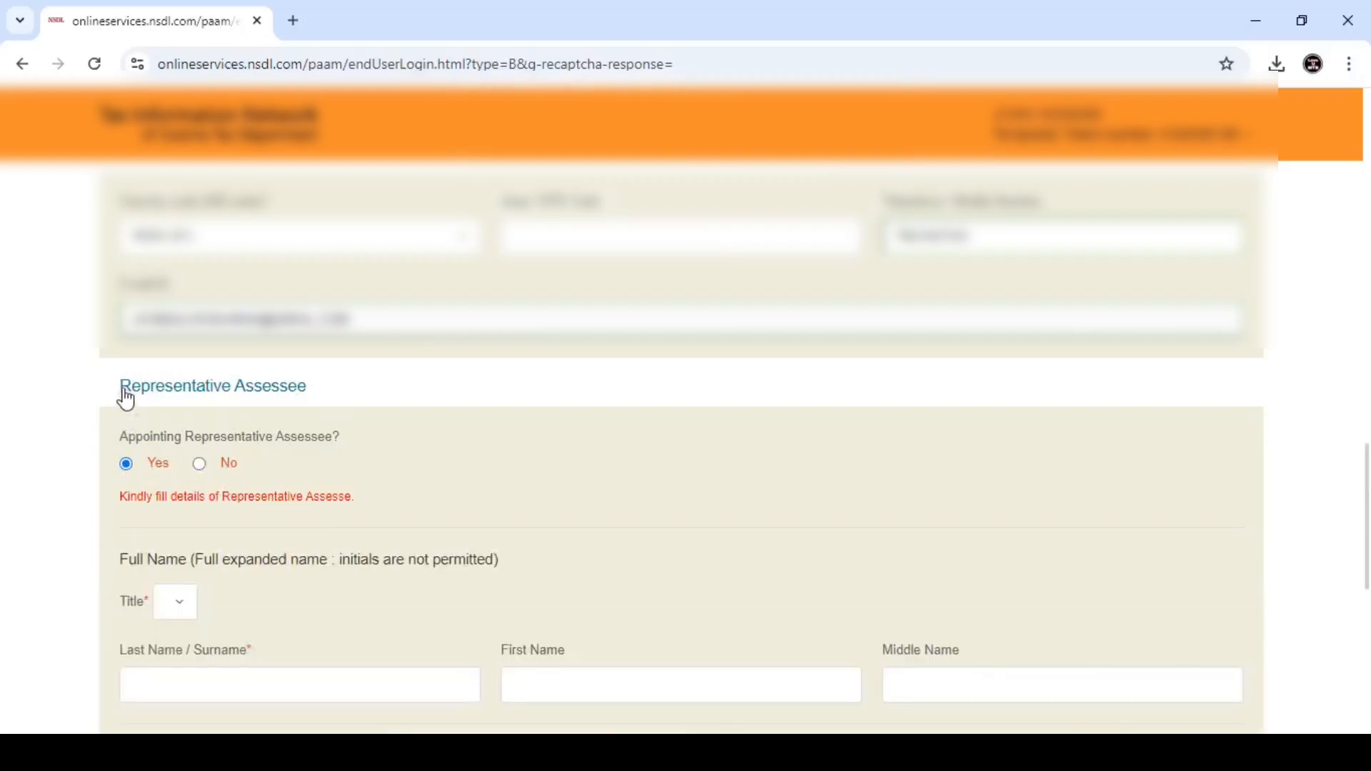
pyautogui.moveTo(122, 395); pyautogui.dragTo(344, 423)
pyautogui.click(344, 423)
pyautogui.scroll(-3, 400, 449)
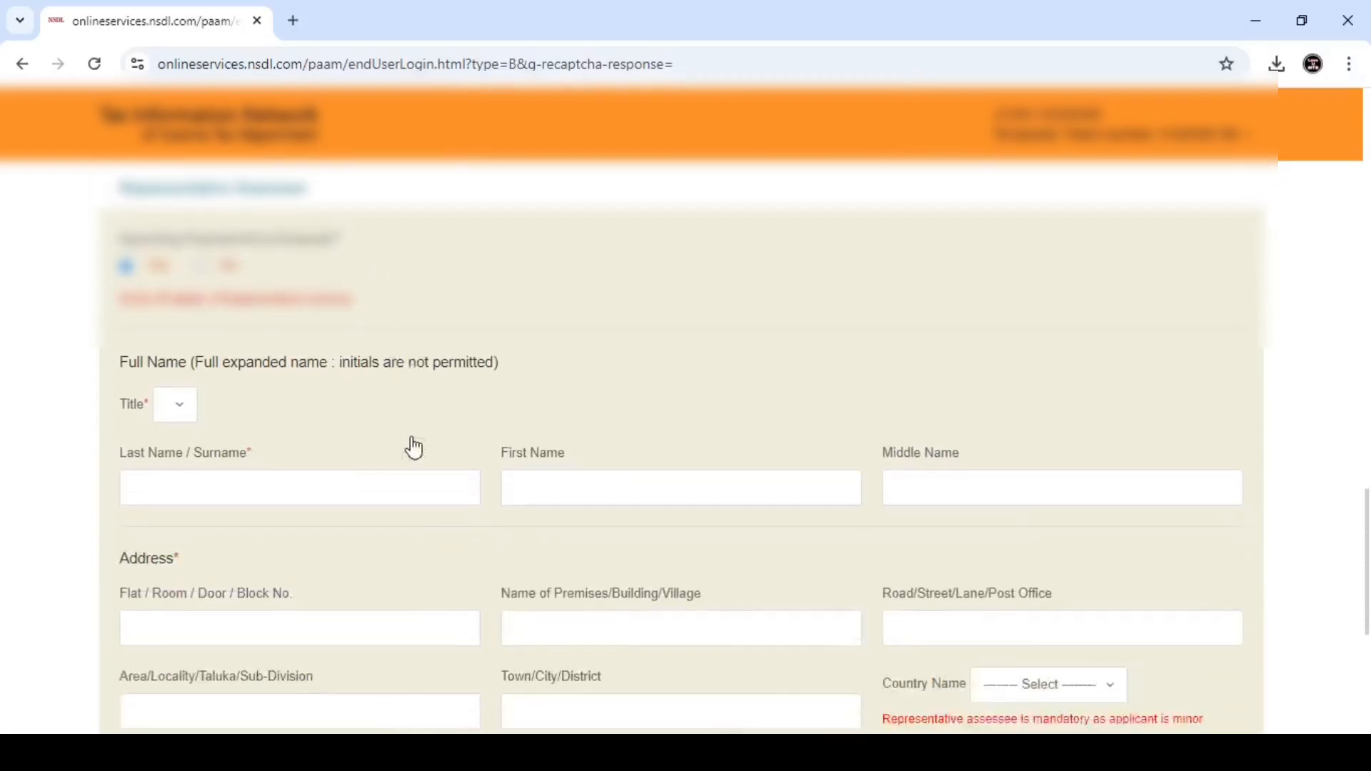
pyautogui.scroll(1, 419, 440)
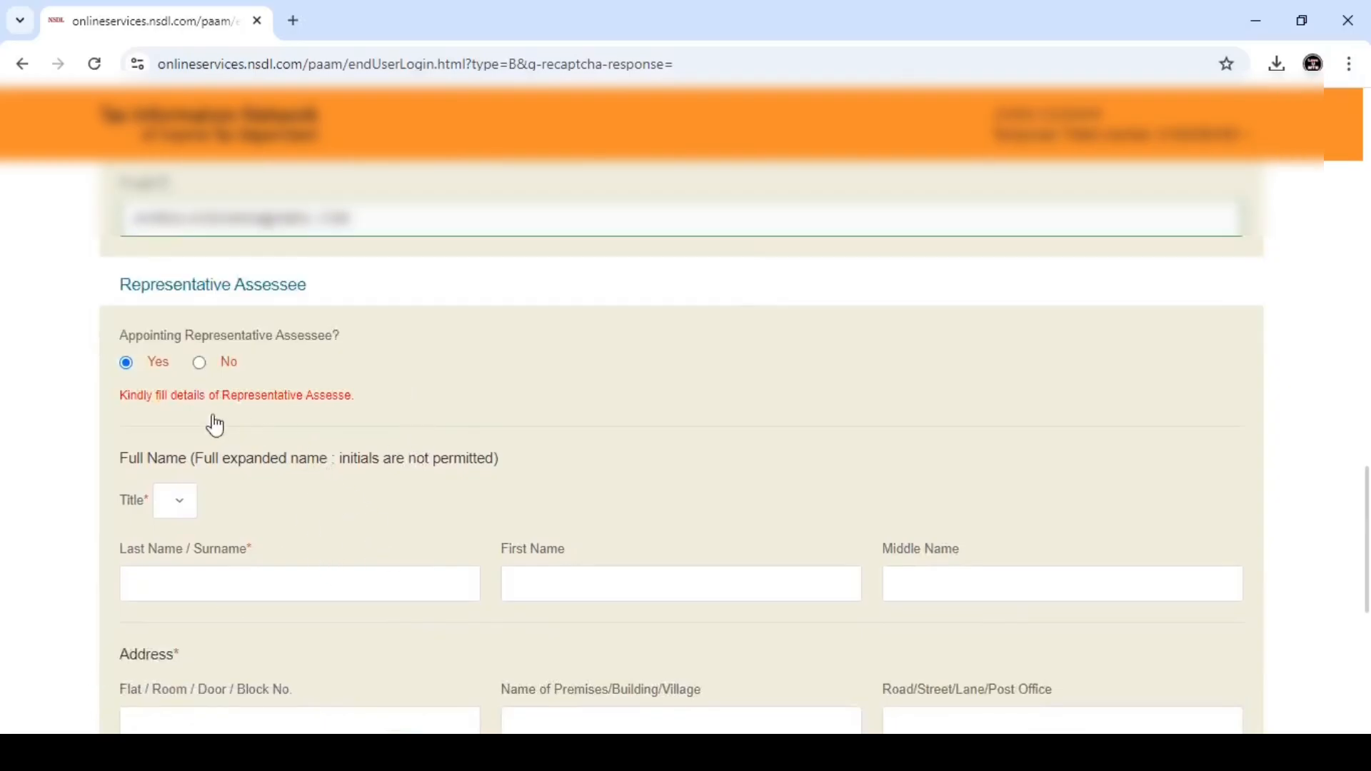
# - Set the representative assessee's title to Shri
pyautogui.click(192, 505)
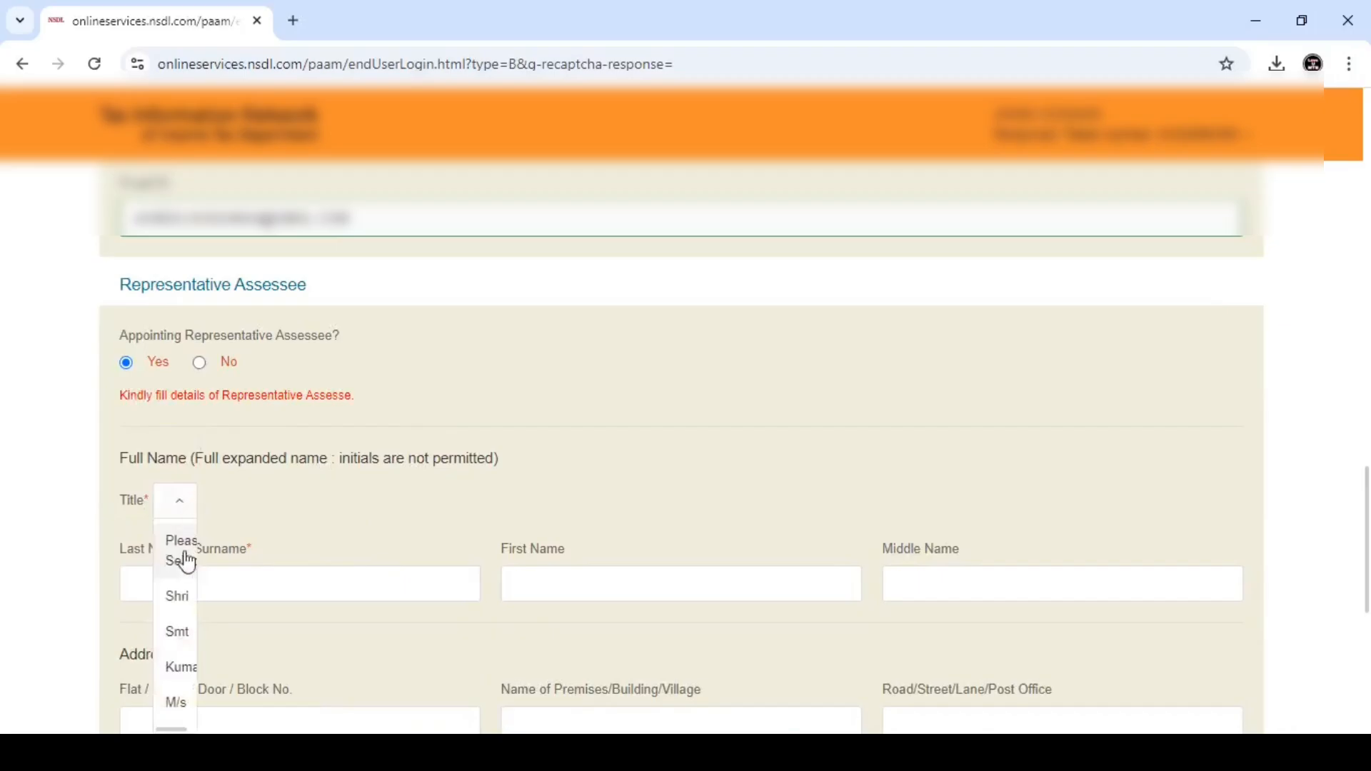
pyautogui.click(178, 603)
pyautogui.scroll(-1, 351, 509)
pyautogui.scroll(-1, 351, 509)
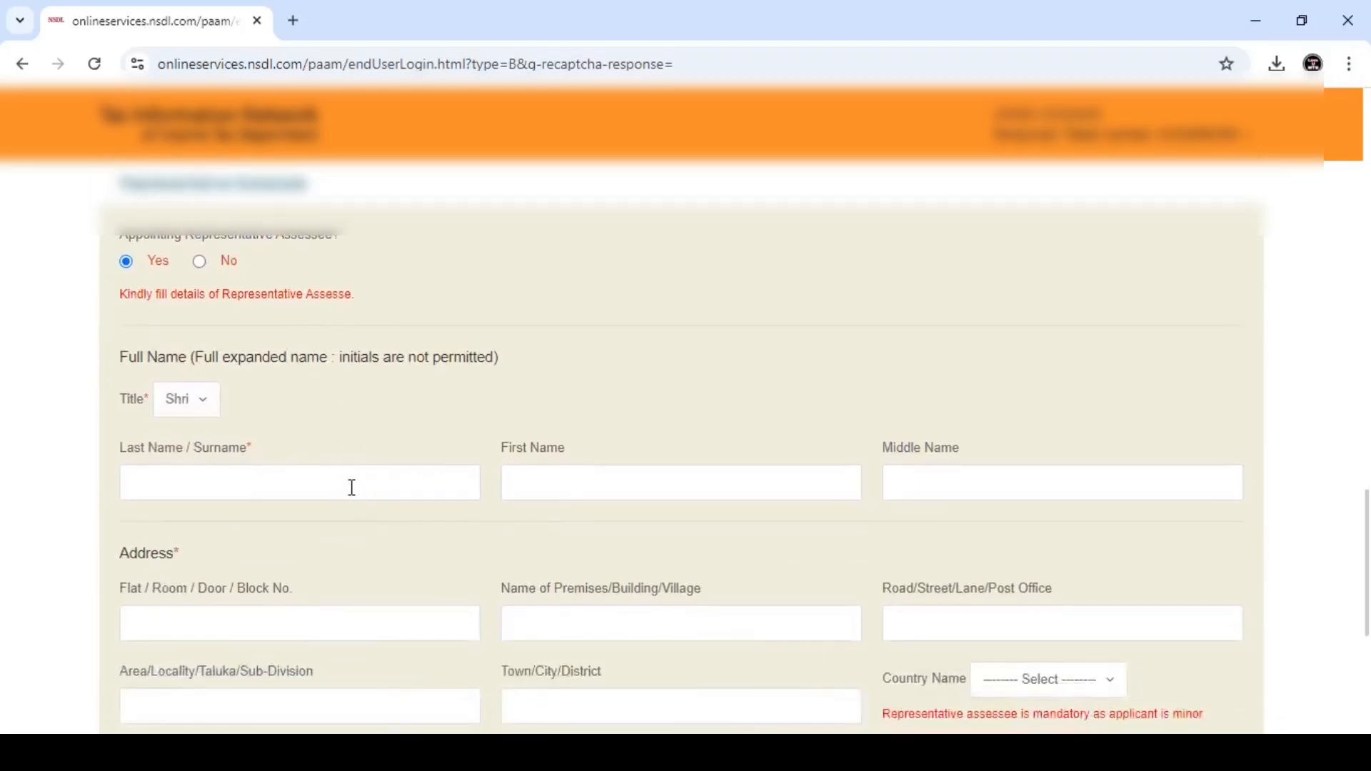
# - Enter the representative's surname and first name
pyautogui.click(223, 489)
pyautogui.write('HO')
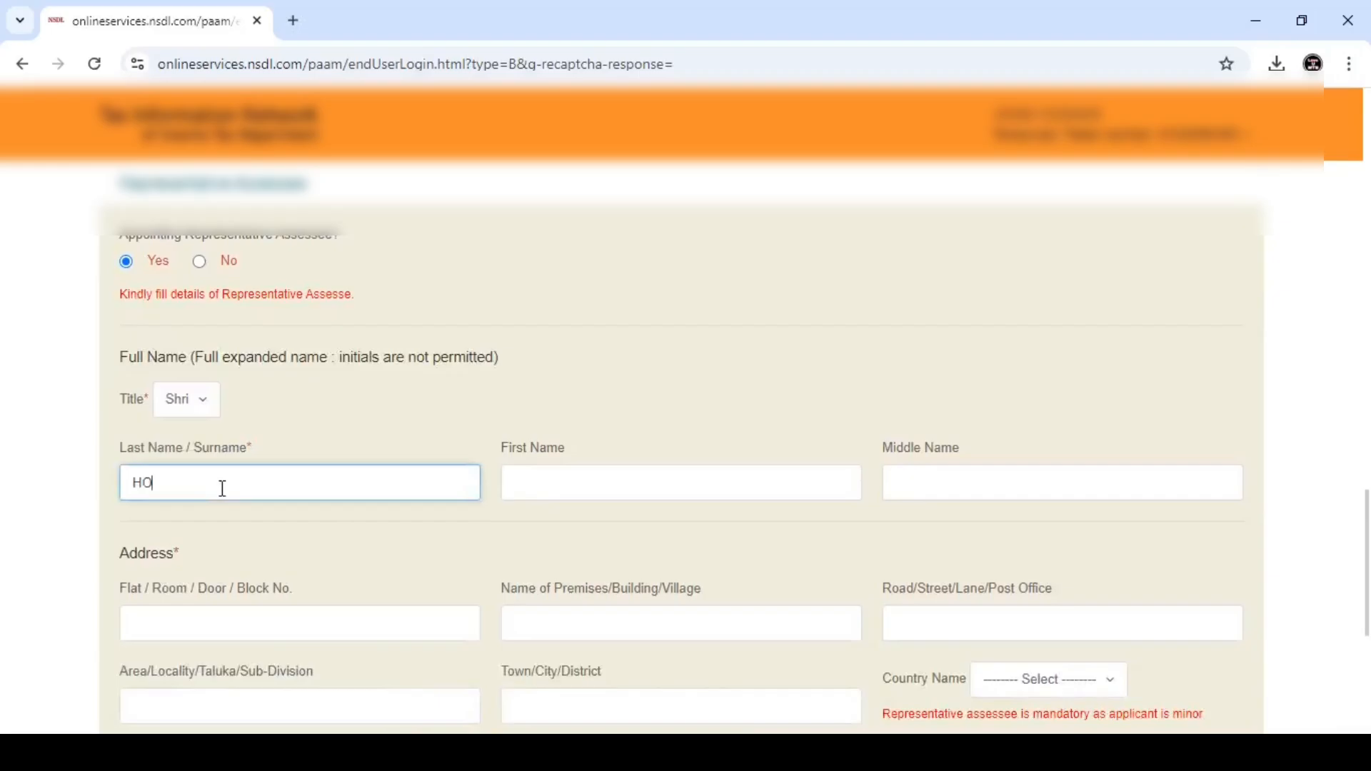
pyautogui.write('SSAIN')
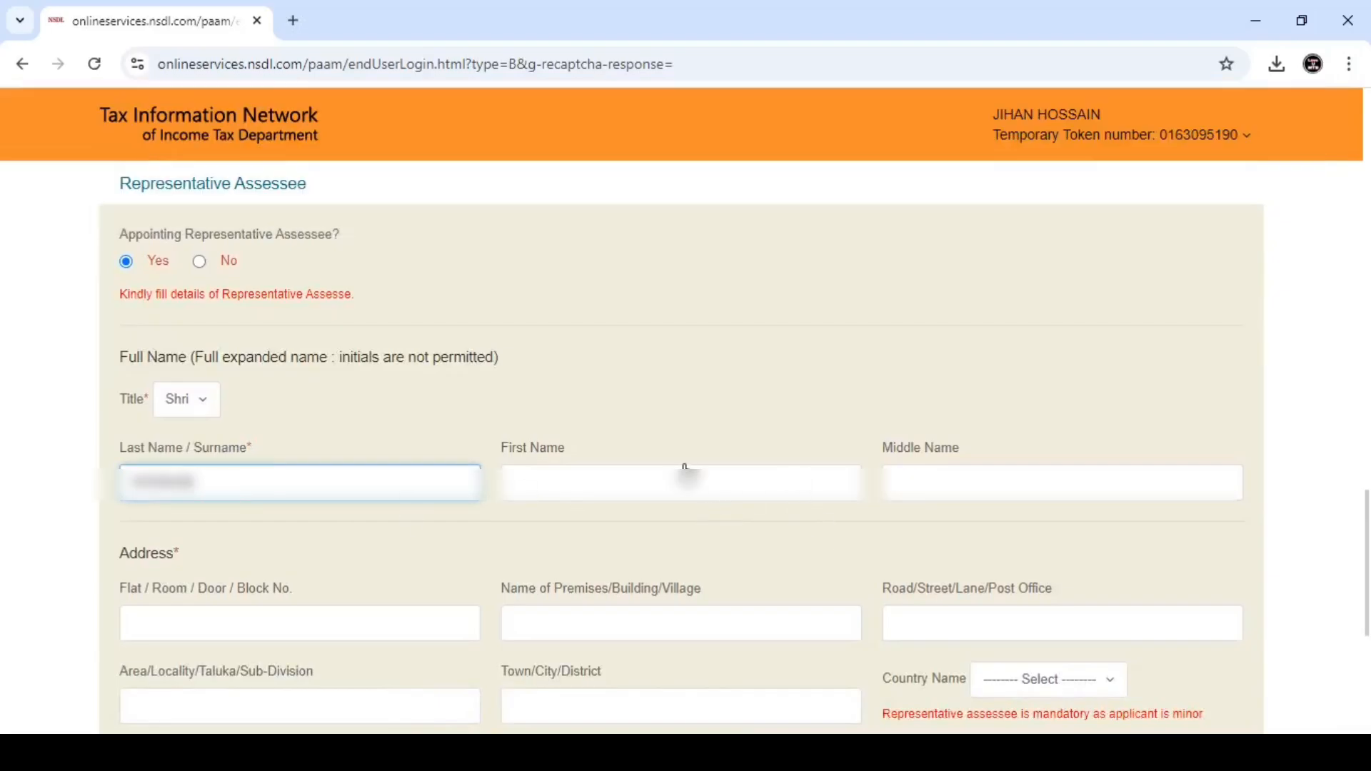
pyautogui.click(676, 483)
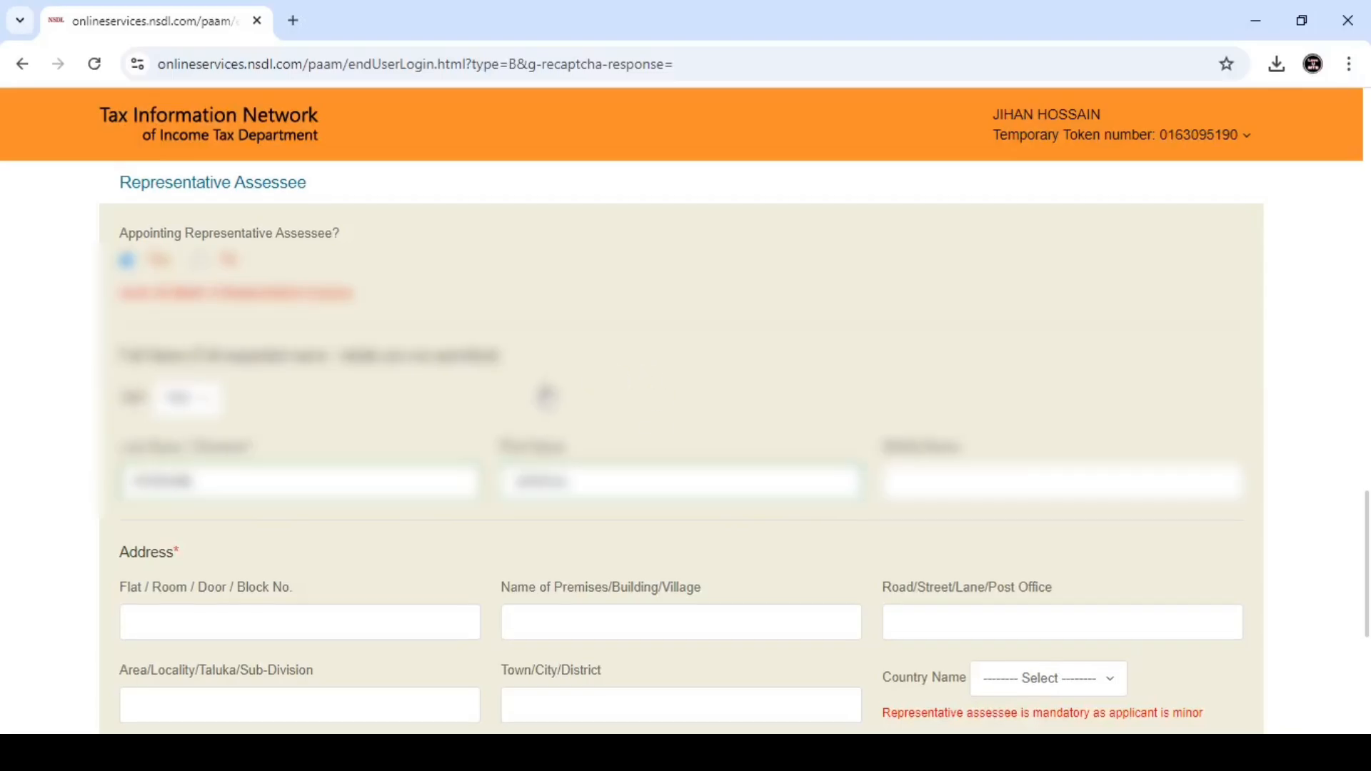
pyautogui.scroll(-2, 209, 577)
pyautogui.click(211, 527)
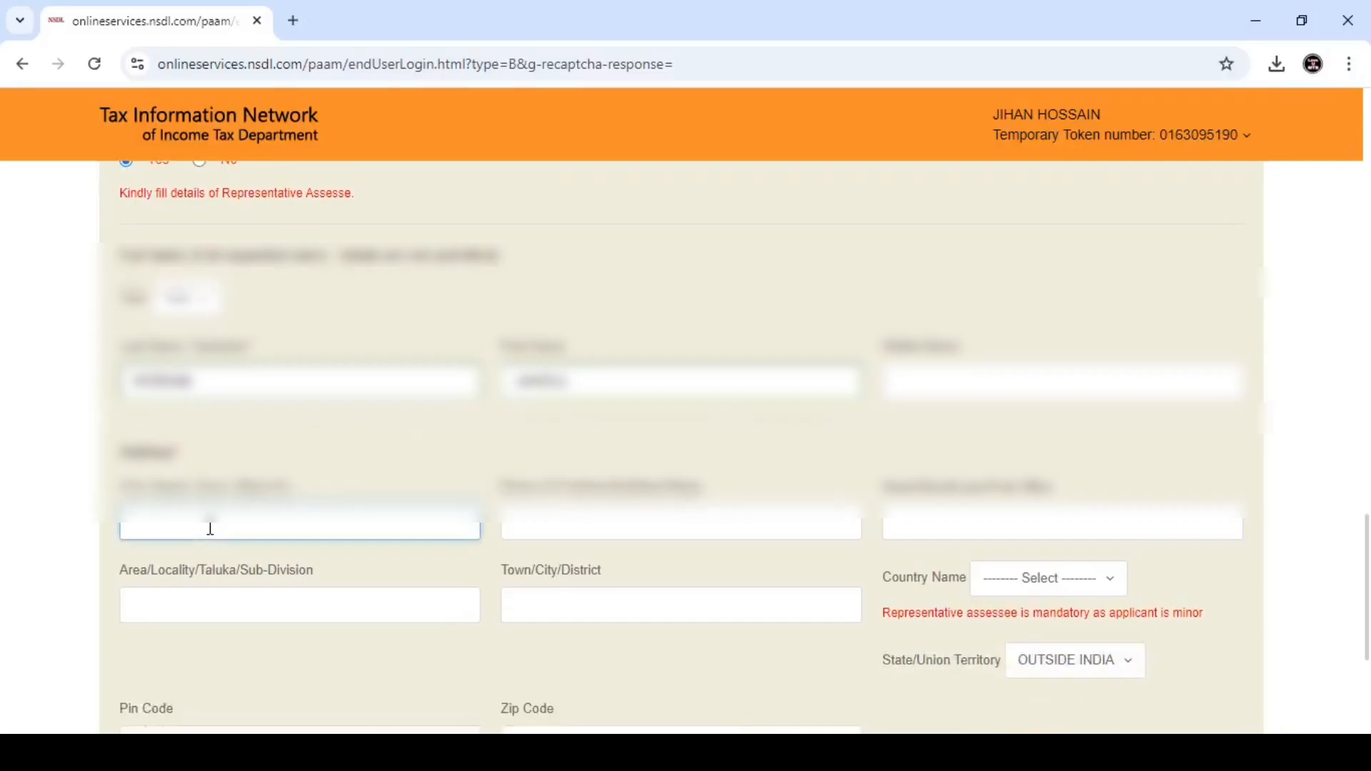
# - Fill in the applicant's address lines from flat/door through building, road, area and town/district
pyautogui.scroll(-1, 210, 529)
pyautogui.write('S/O')
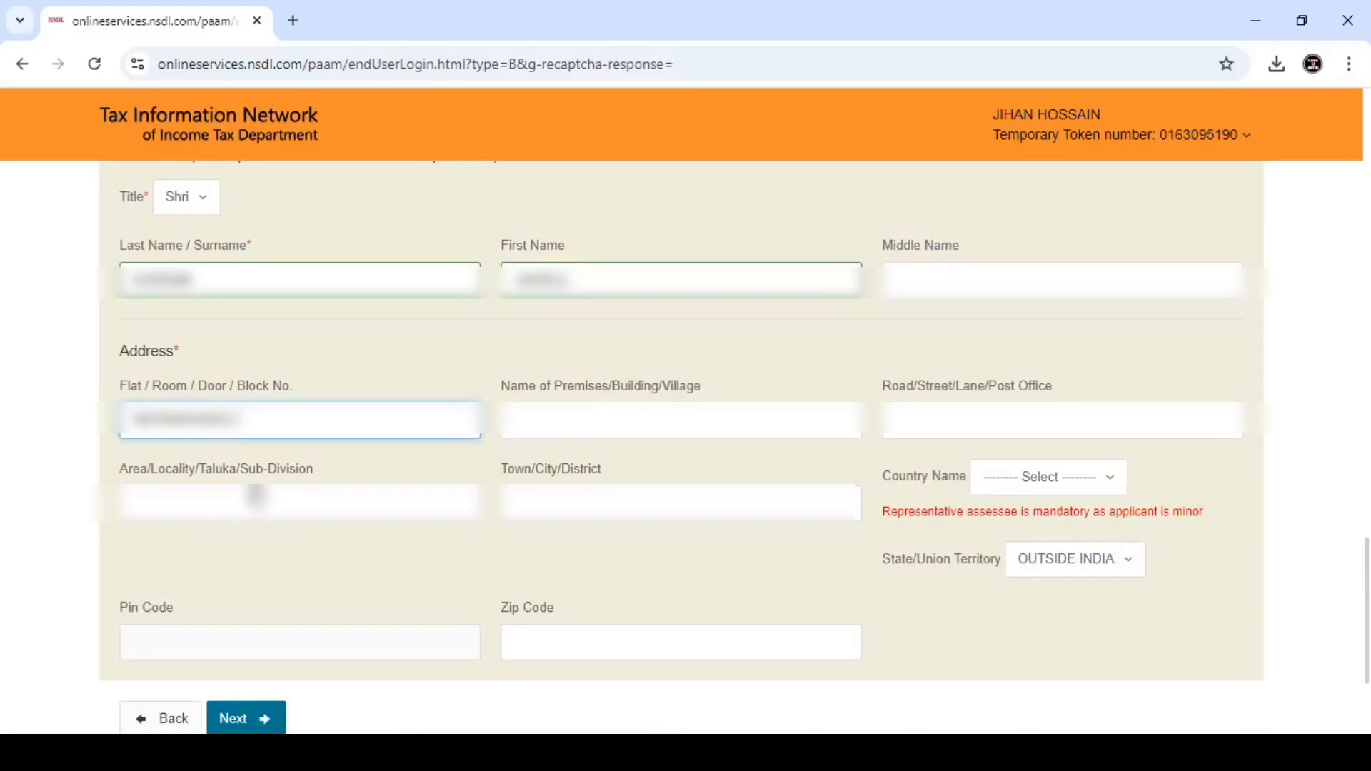
pyautogui.click(546, 427)
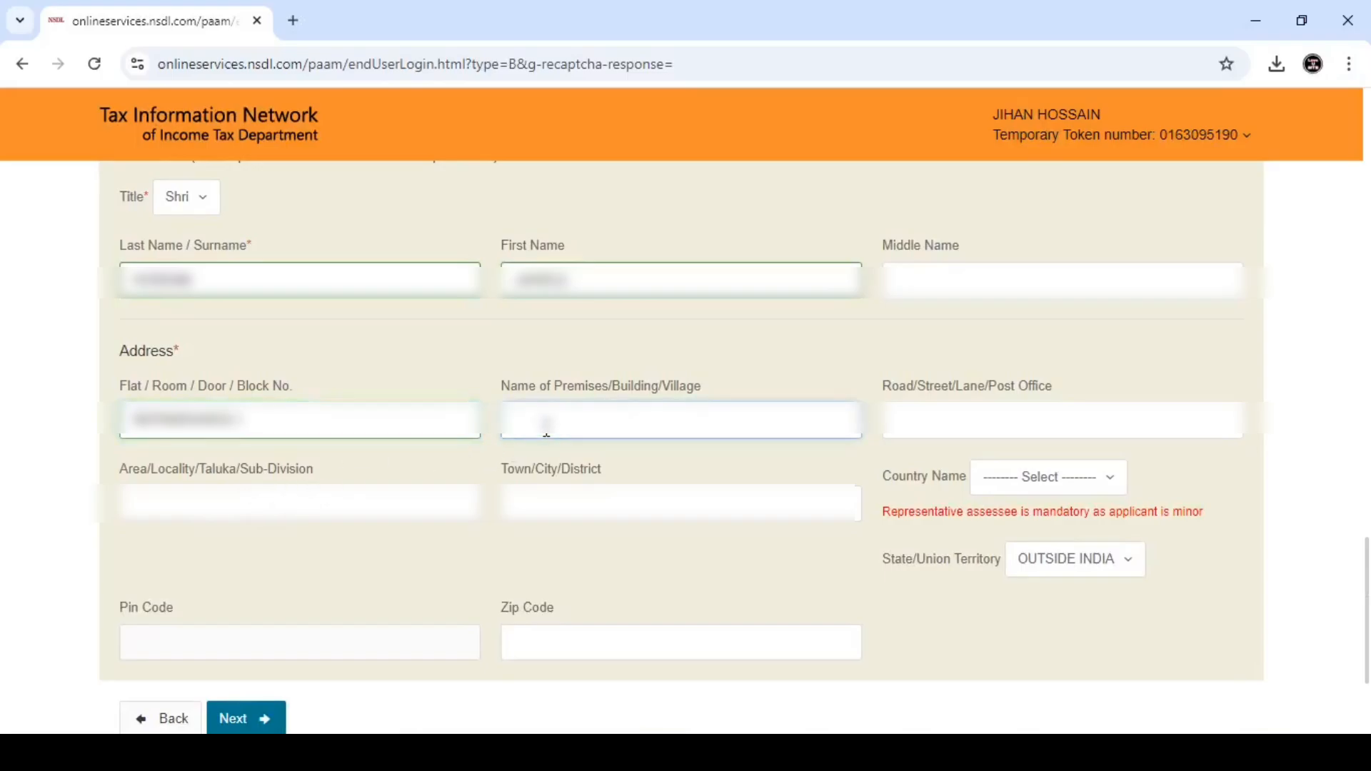
pyautogui.write('B')
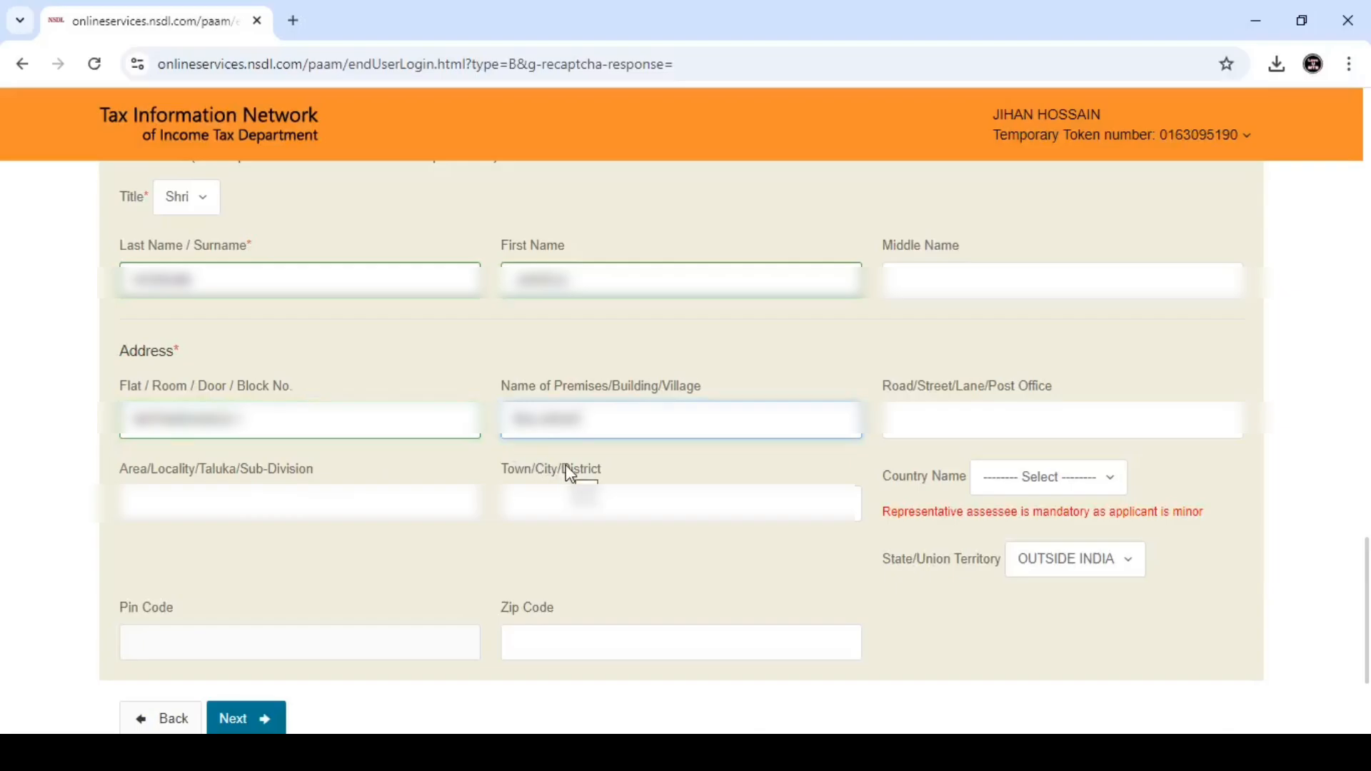
pyautogui.click(953, 424)
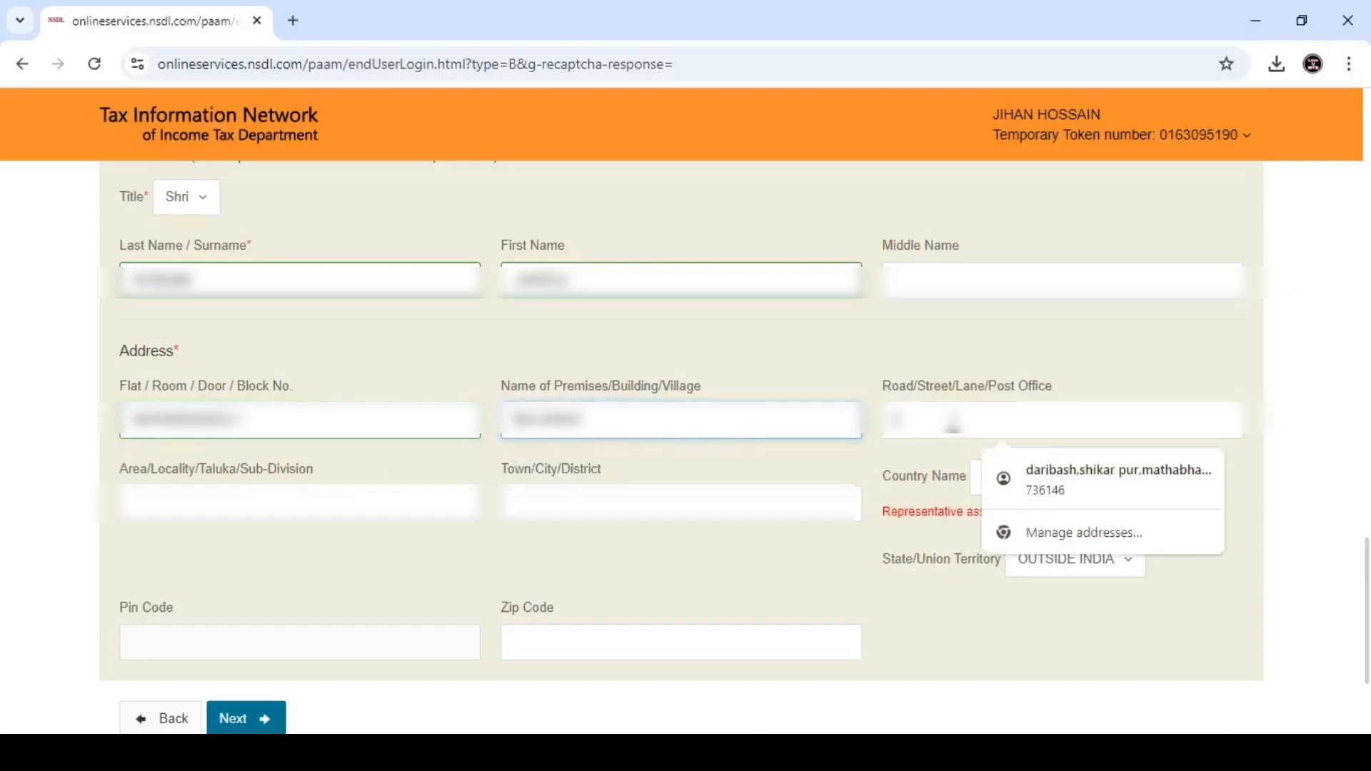
pyautogui.write('B')
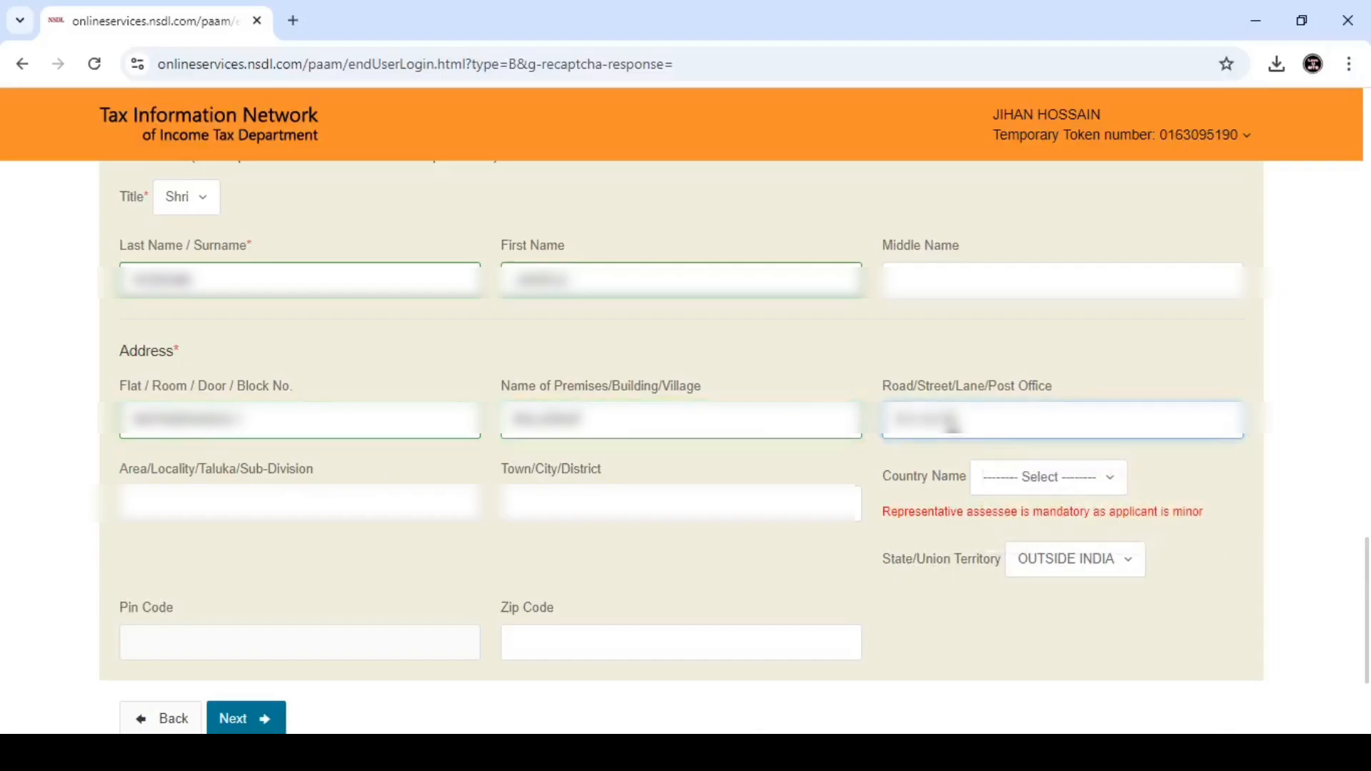
pyautogui.click(329, 504)
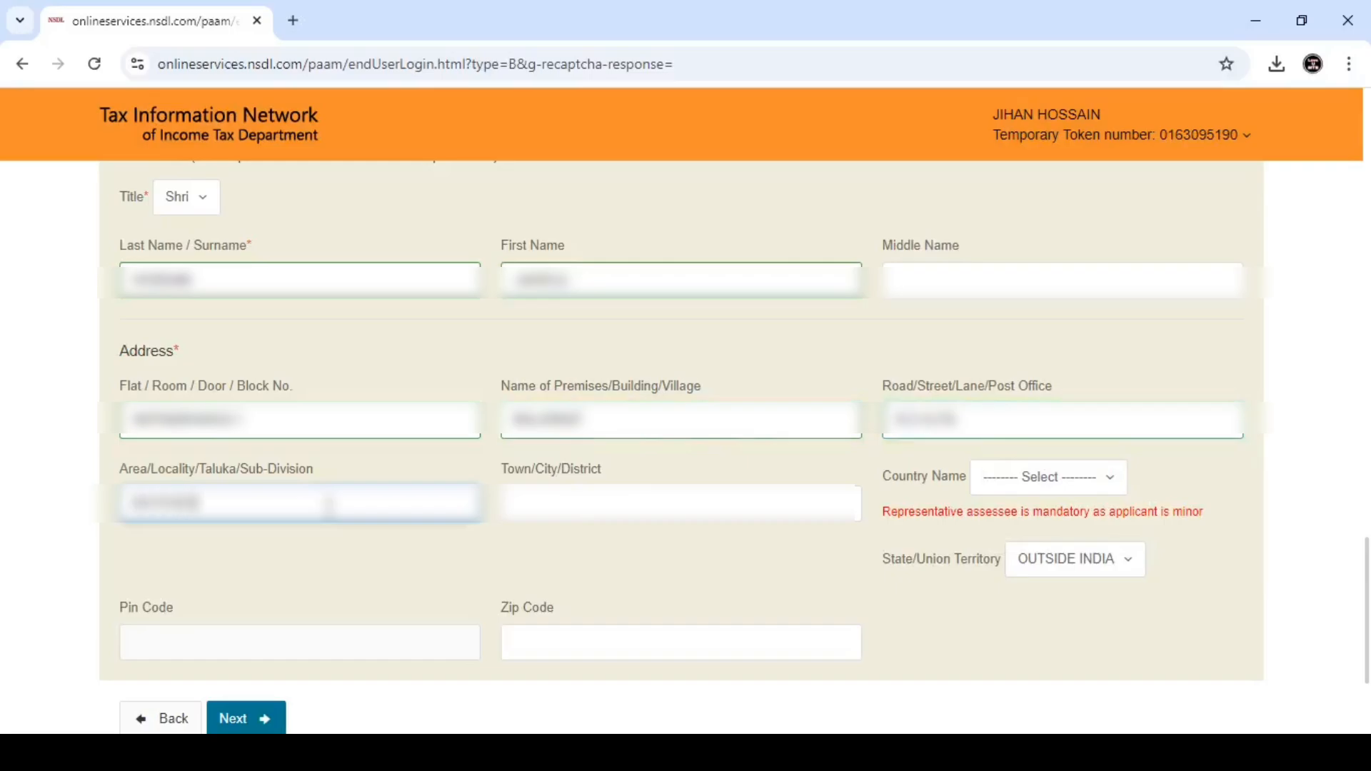
pyautogui.write('PUR')
pyautogui.click(588, 507)
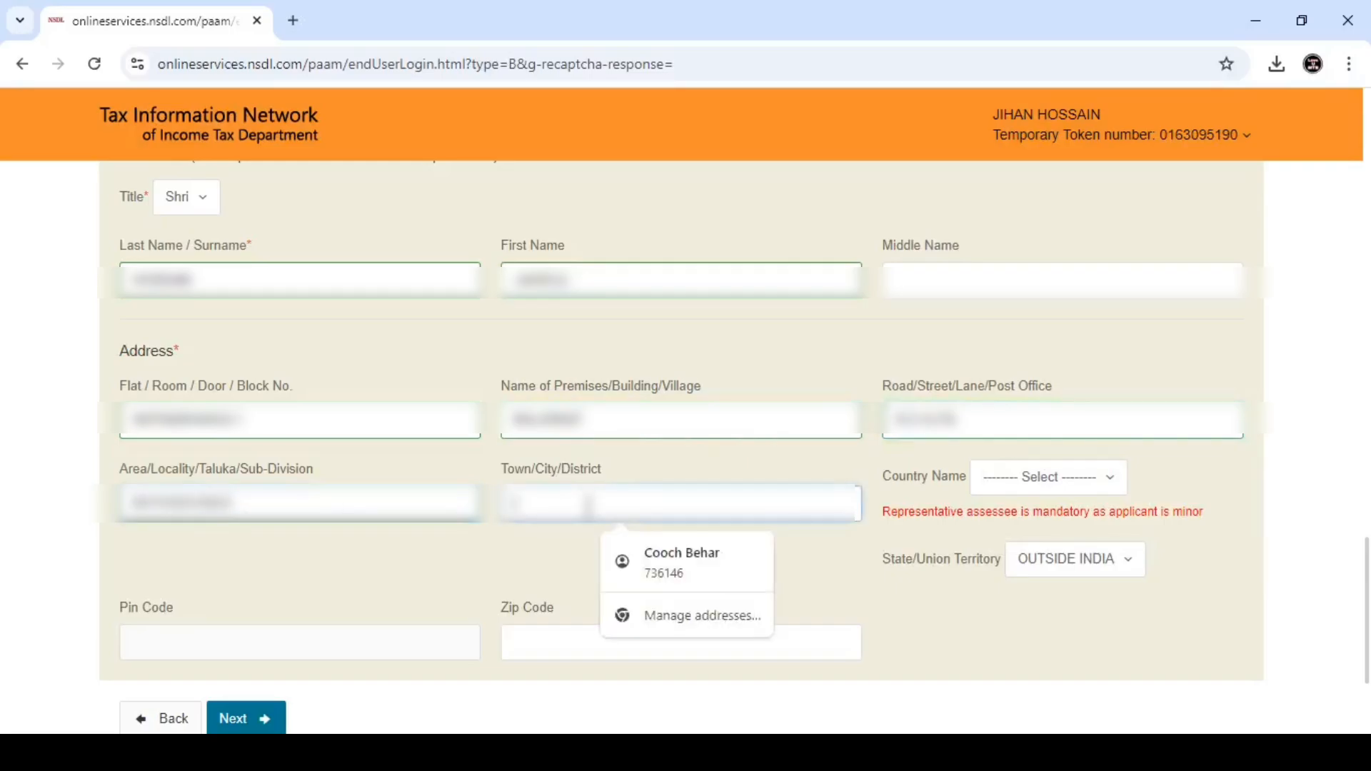
pyautogui.write('COO')
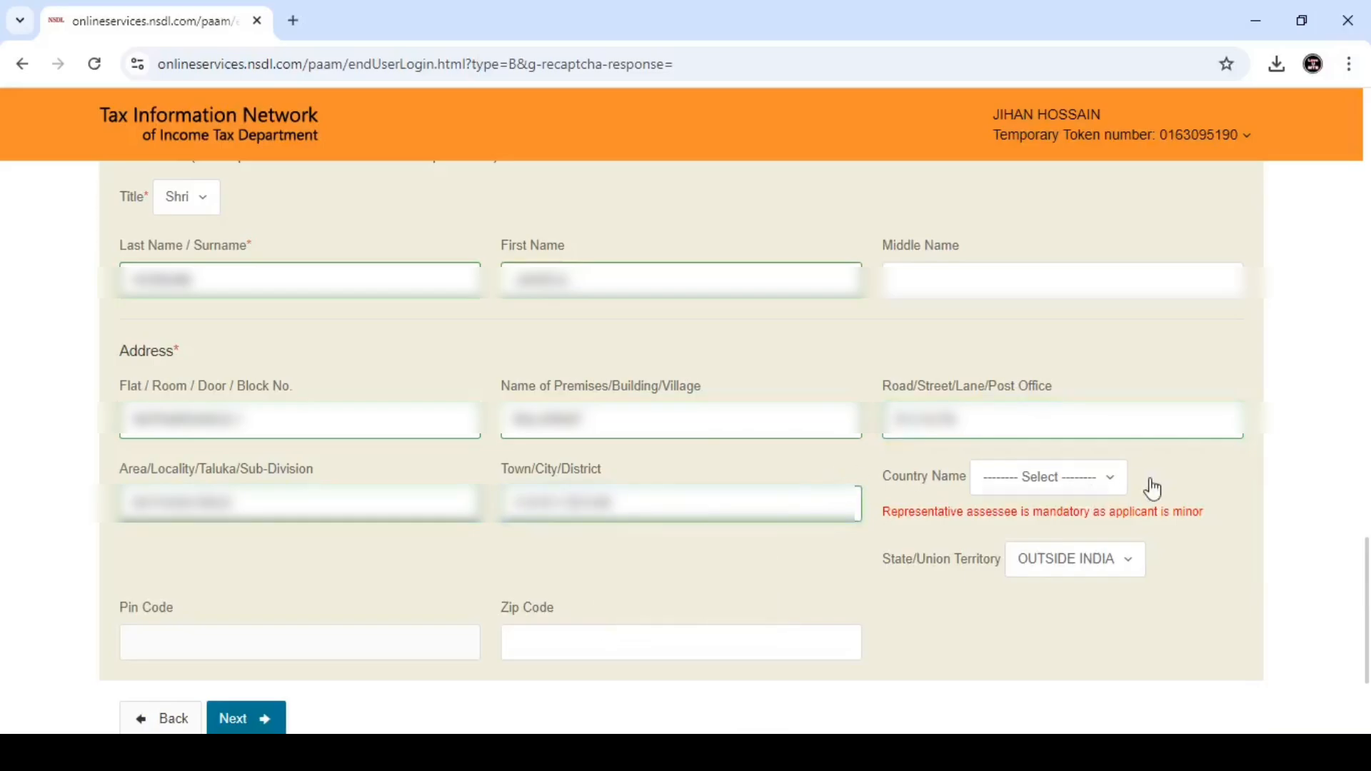
# - Set the address country to INDIA and the state to WEST BENGAL
pyautogui.click(1055, 478)
pyautogui.write('IND')
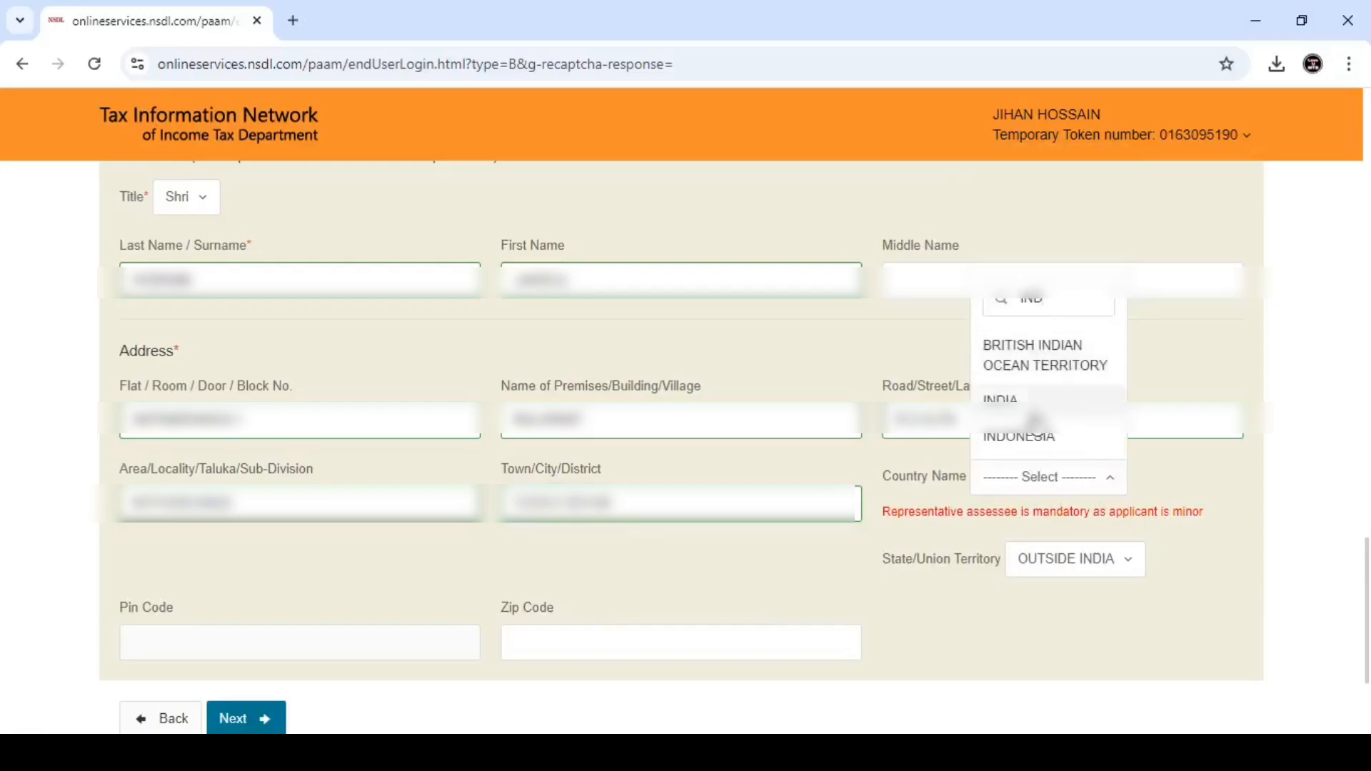
pyautogui.click(1021, 402)
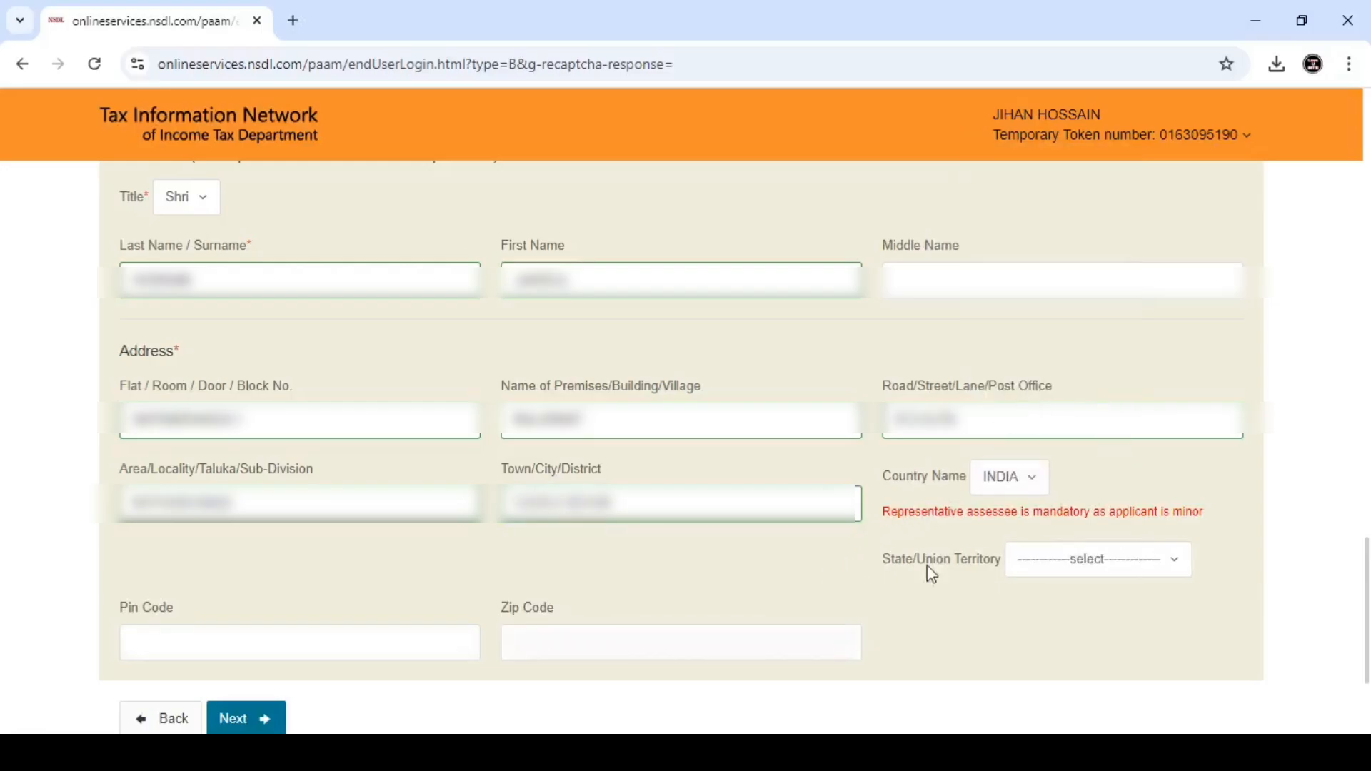
pyautogui.click(1081, 560)
pyautogui.write('wes')
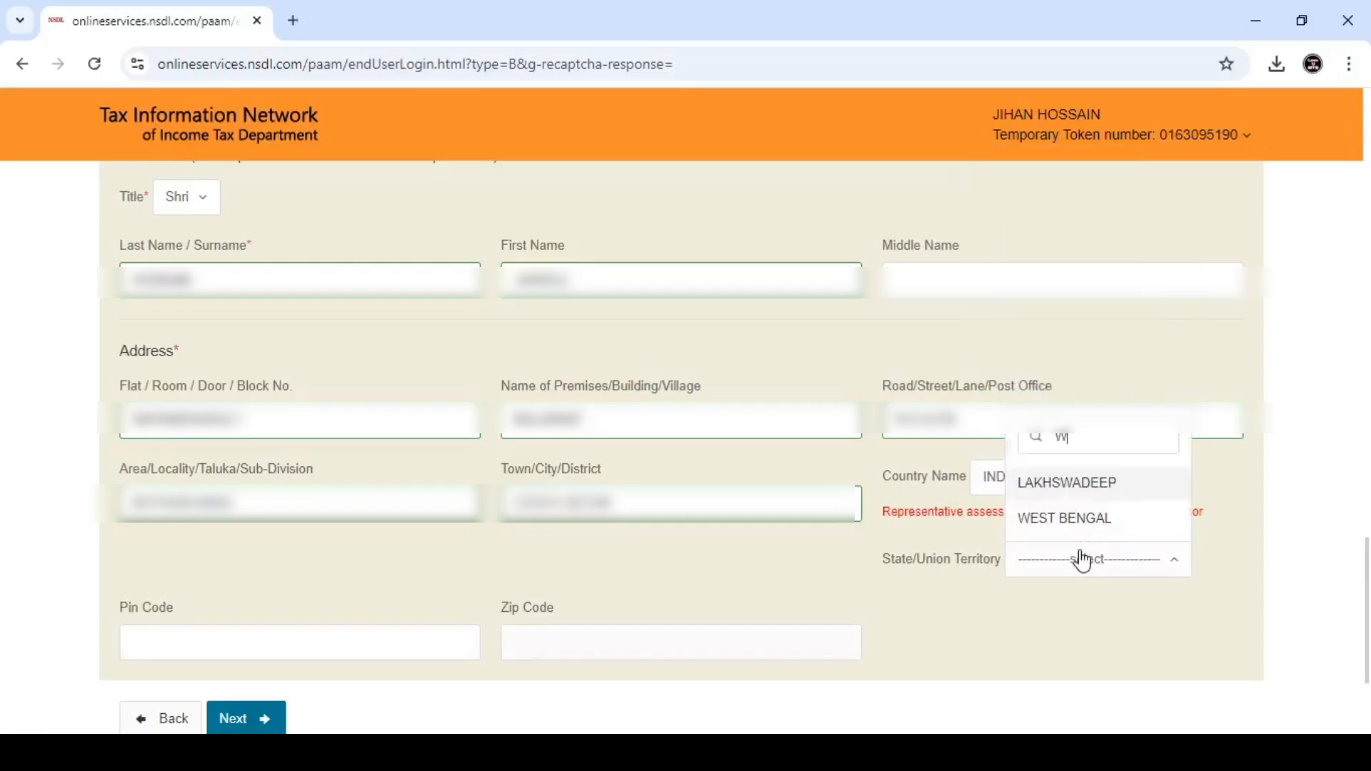
pyautogui.click(1071, 525)
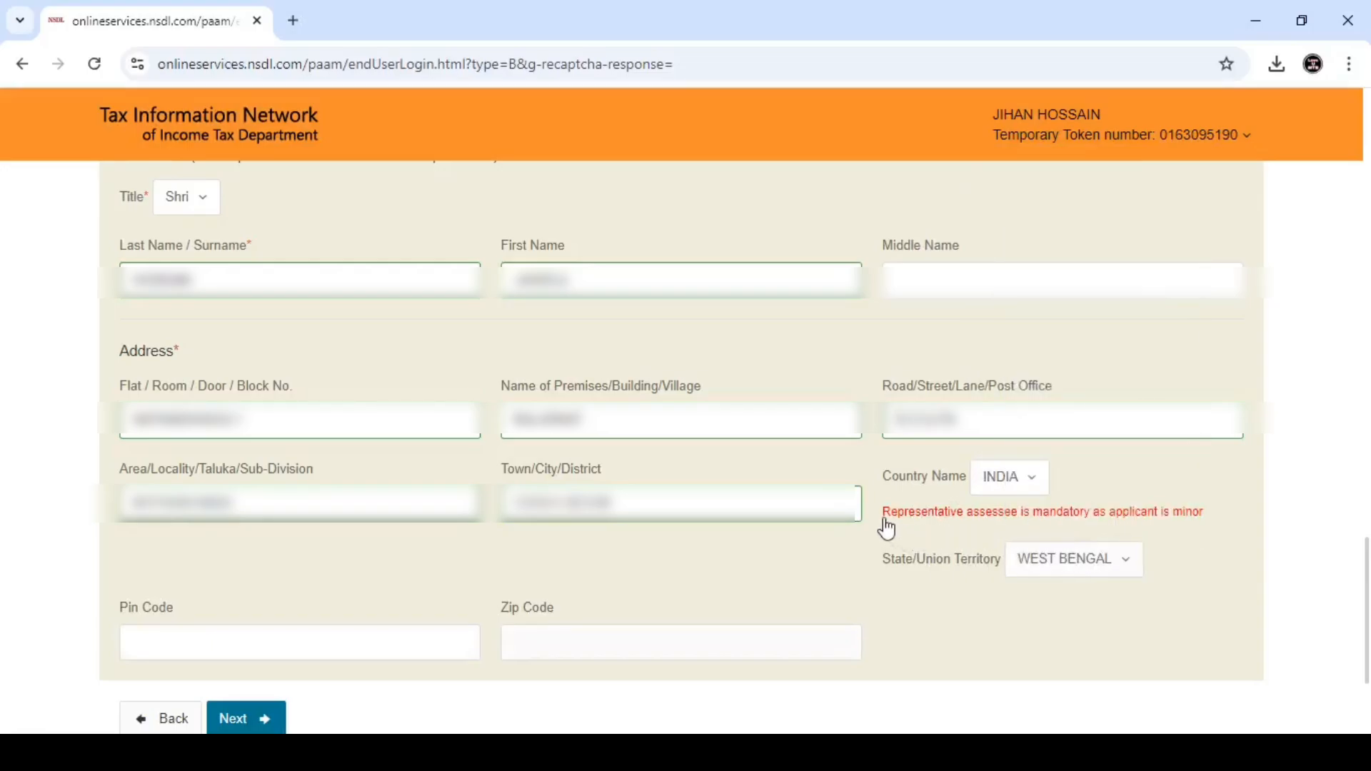
pyautogui.moveTo(882, 512); pyautogui.dragTo(913, 514)
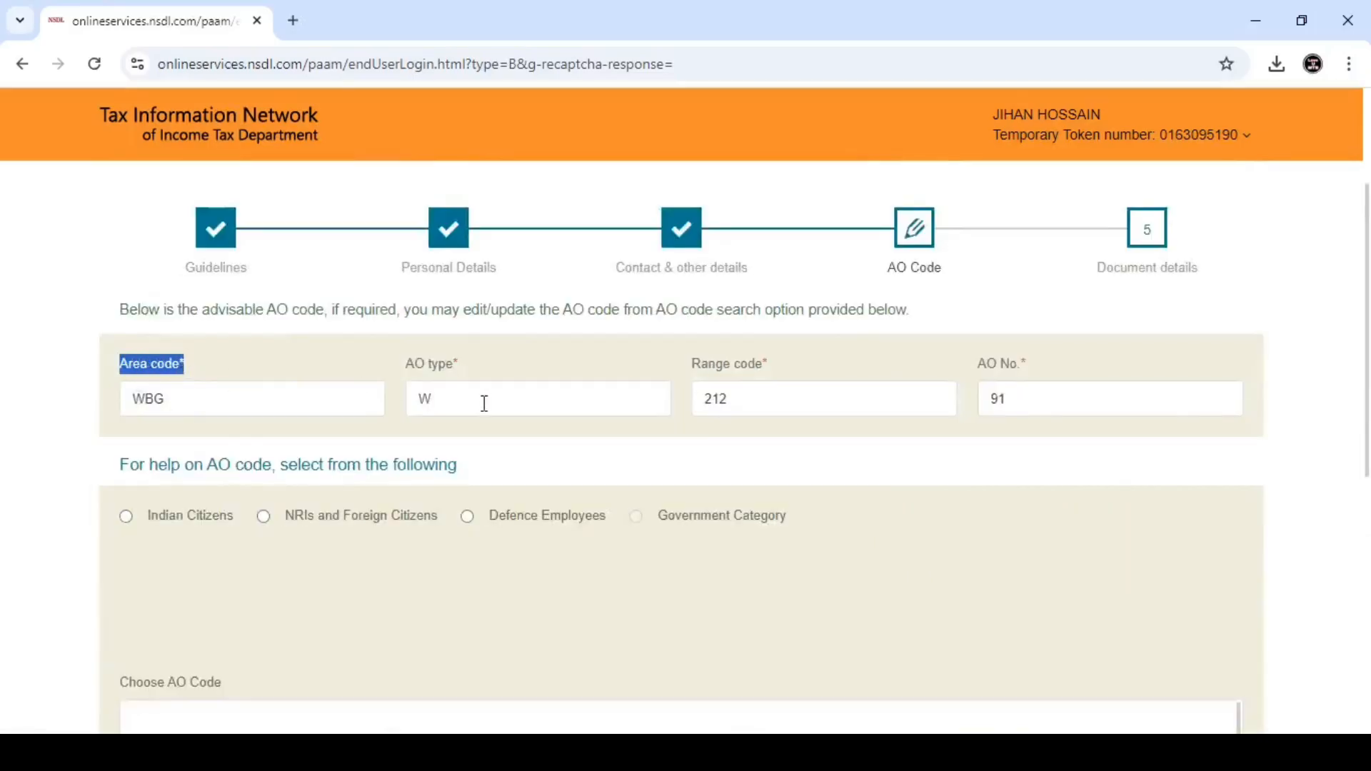
# - Review the suggested AO code (WBG, W, 212, 91), pick Indian Citizens help, and dismiss the save alert
pyautogui.moveTo(408, 366); pyautogui.dragTo(805, 371)
pyautogui.moveTo(975, 364); pyautogui.dragTo(1050, 371)
pyautogui.click(1043, 370)
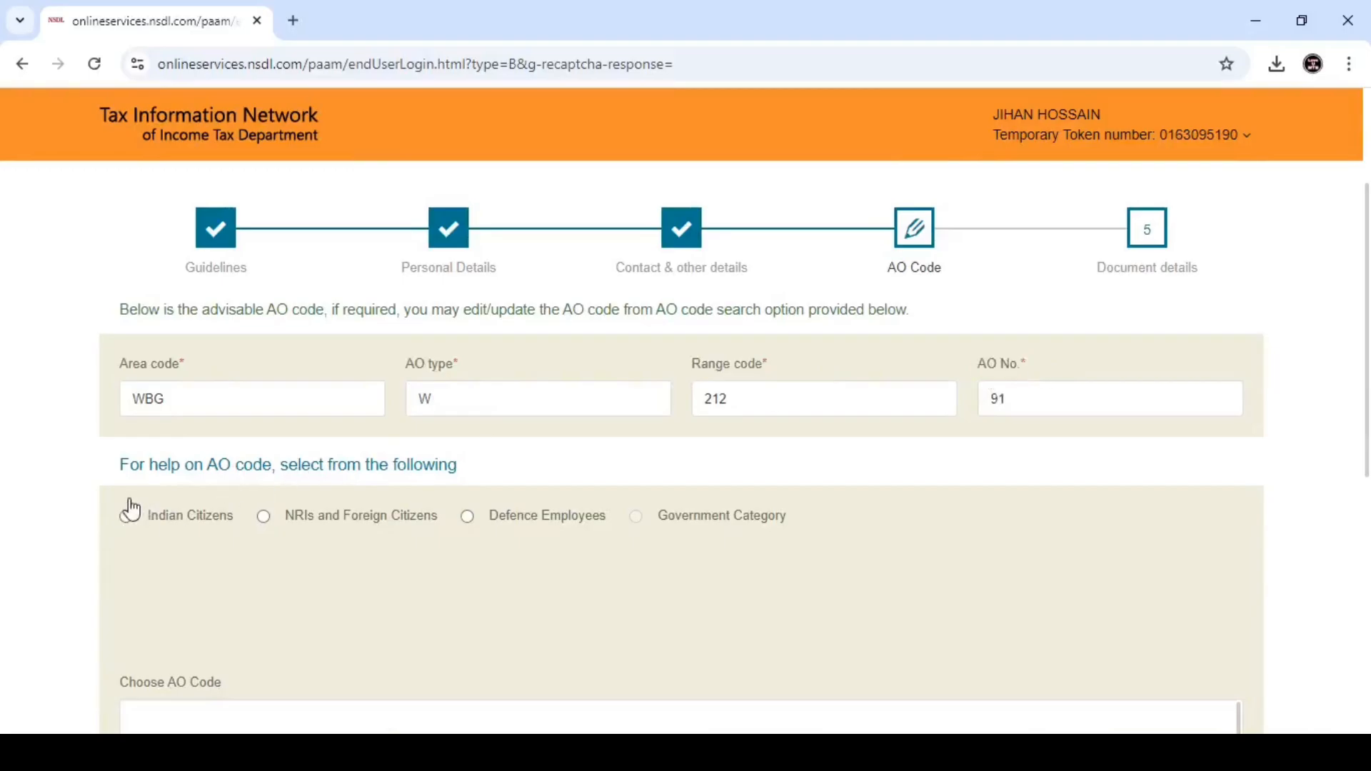
pyautogui.moveTo(118, 471); pyautogui.dragTo(486, 479)
pyautogui.click(486, 479)
pyautogui.click(126, 517)
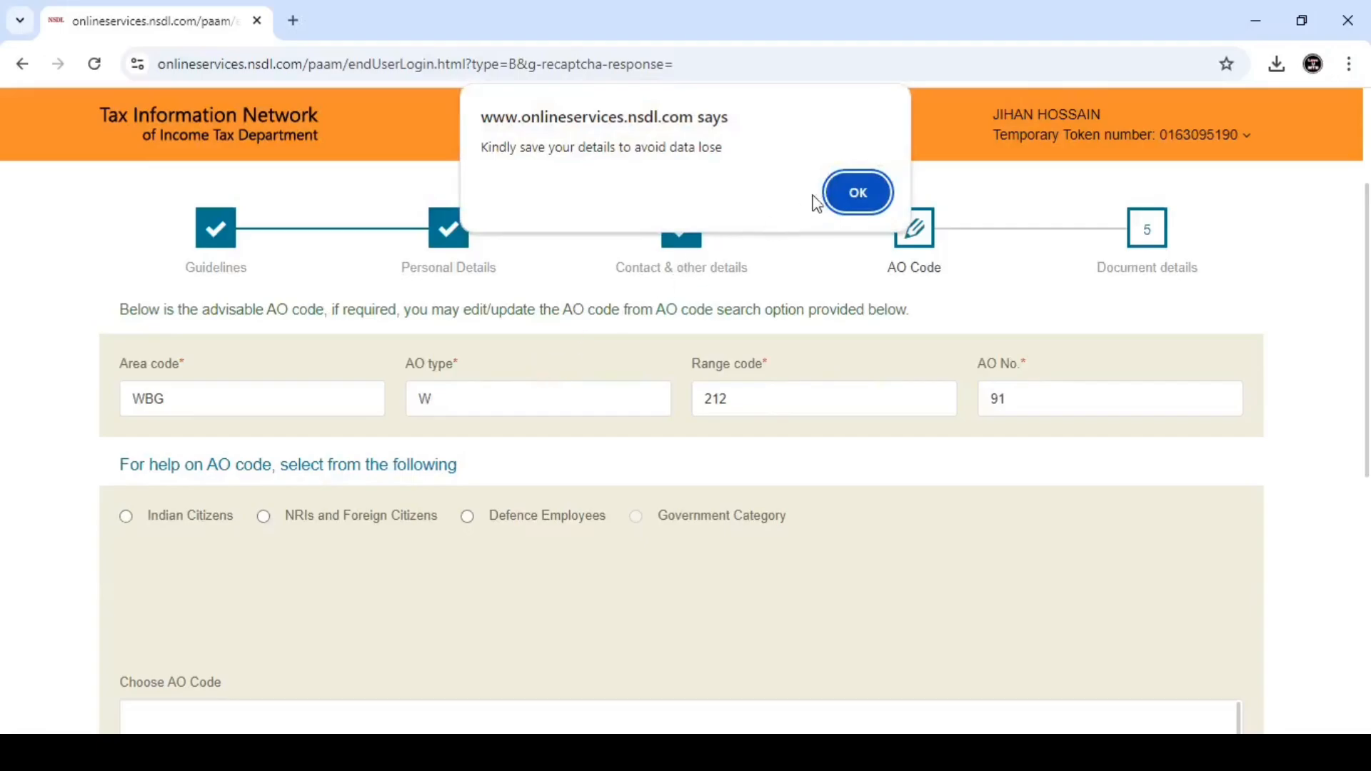
pyautogui.click(857, 192)
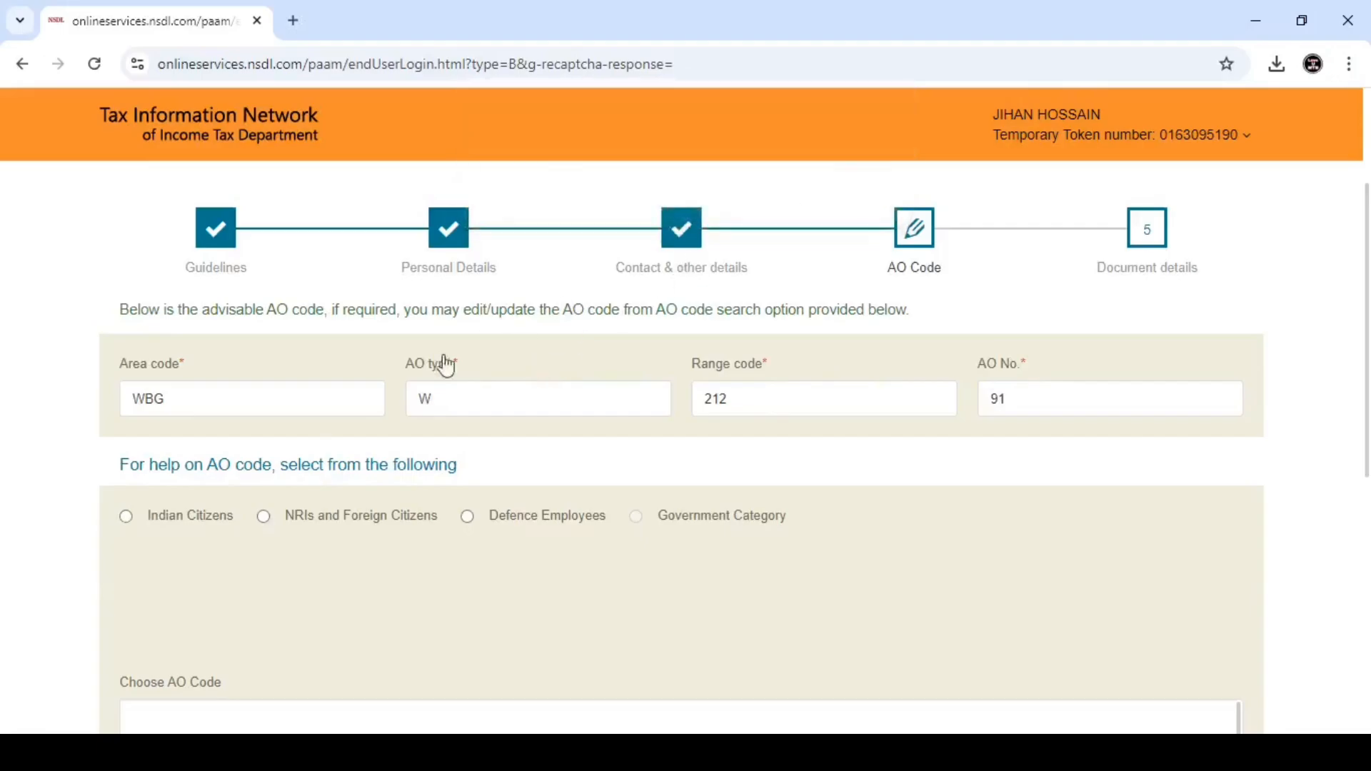
# - Search Indian Citizens AO codes for state WEST BENGAL and city COOCH BEHAR
pyautogui.click(126, 516)
pyautogui.scroll(-3, 297, 459)
pyautogui.click(273, 400)
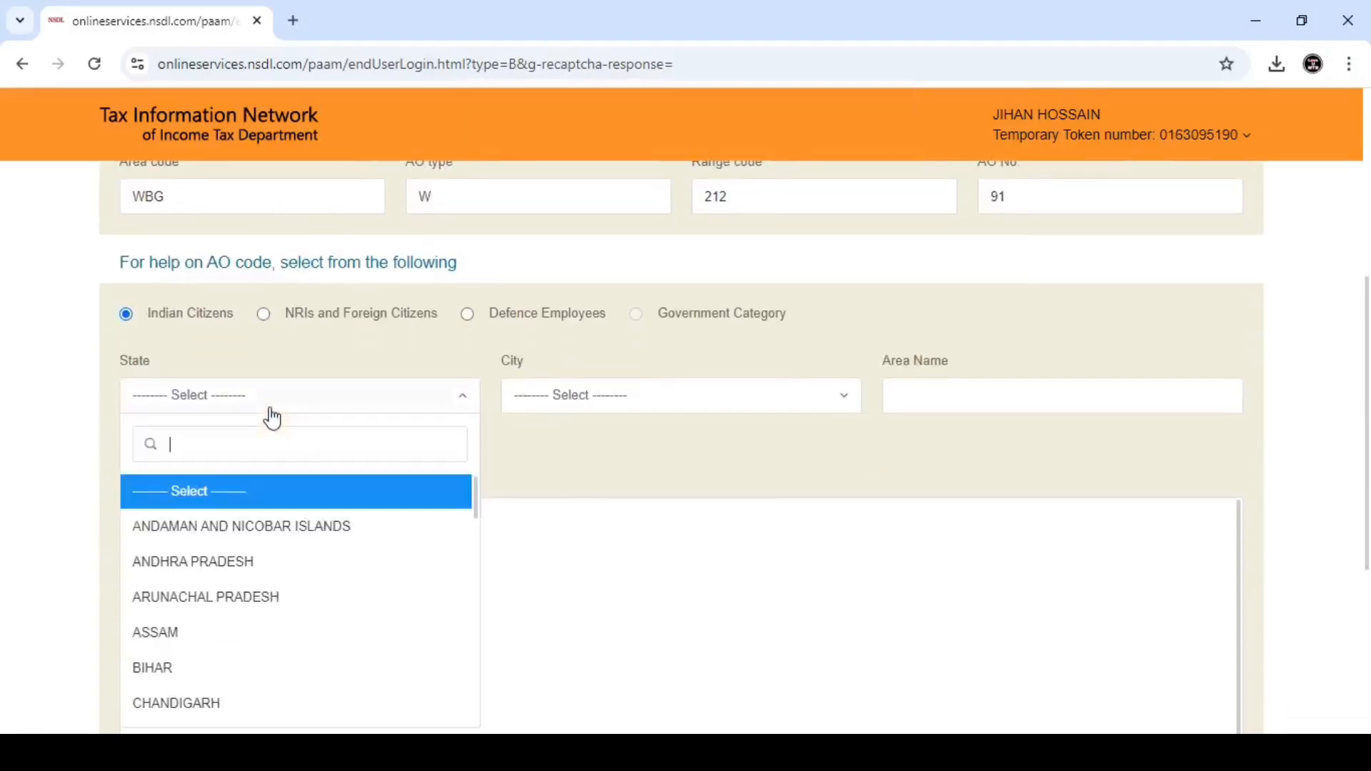
pyautogui.write('WE')
pyautogui.press('Return')
pyautogui.click(557, 400)
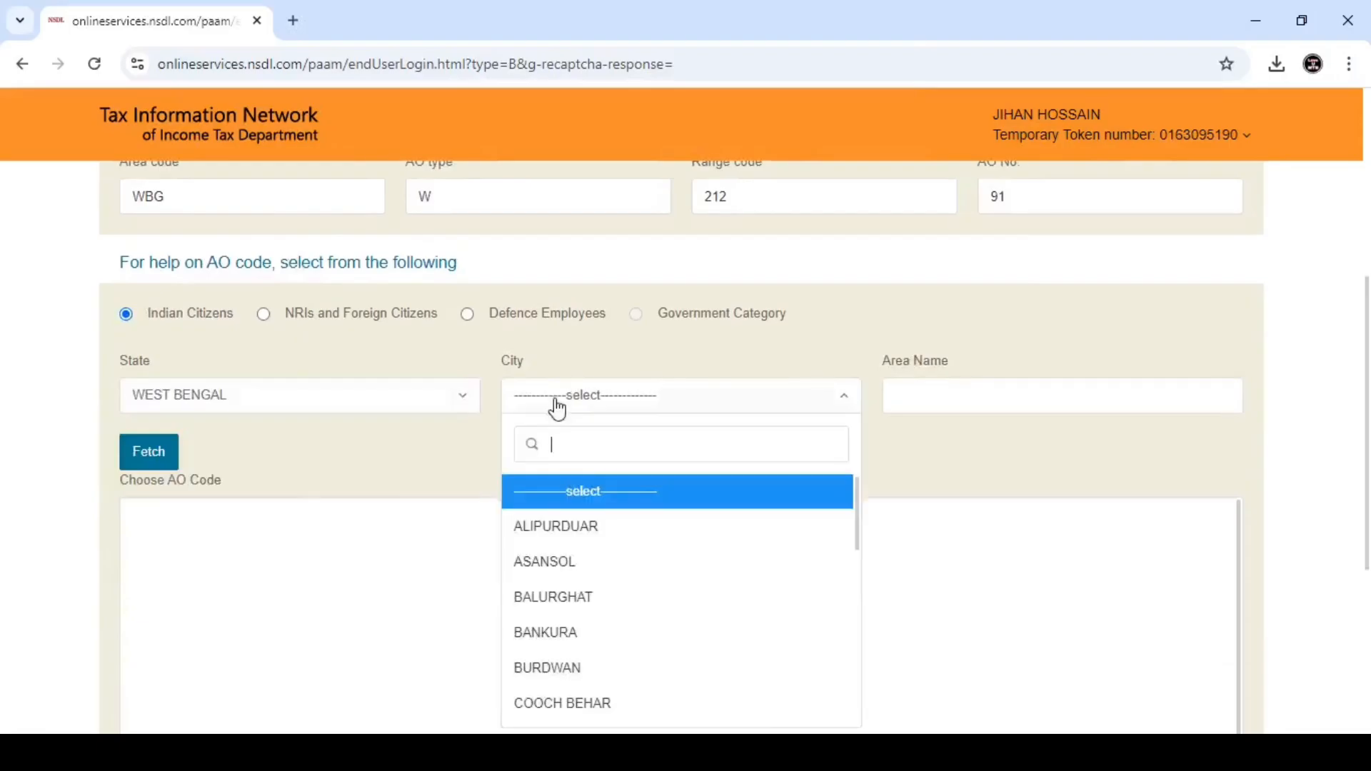
pyautogui.write('C')
pyautogui.click(562, 532)
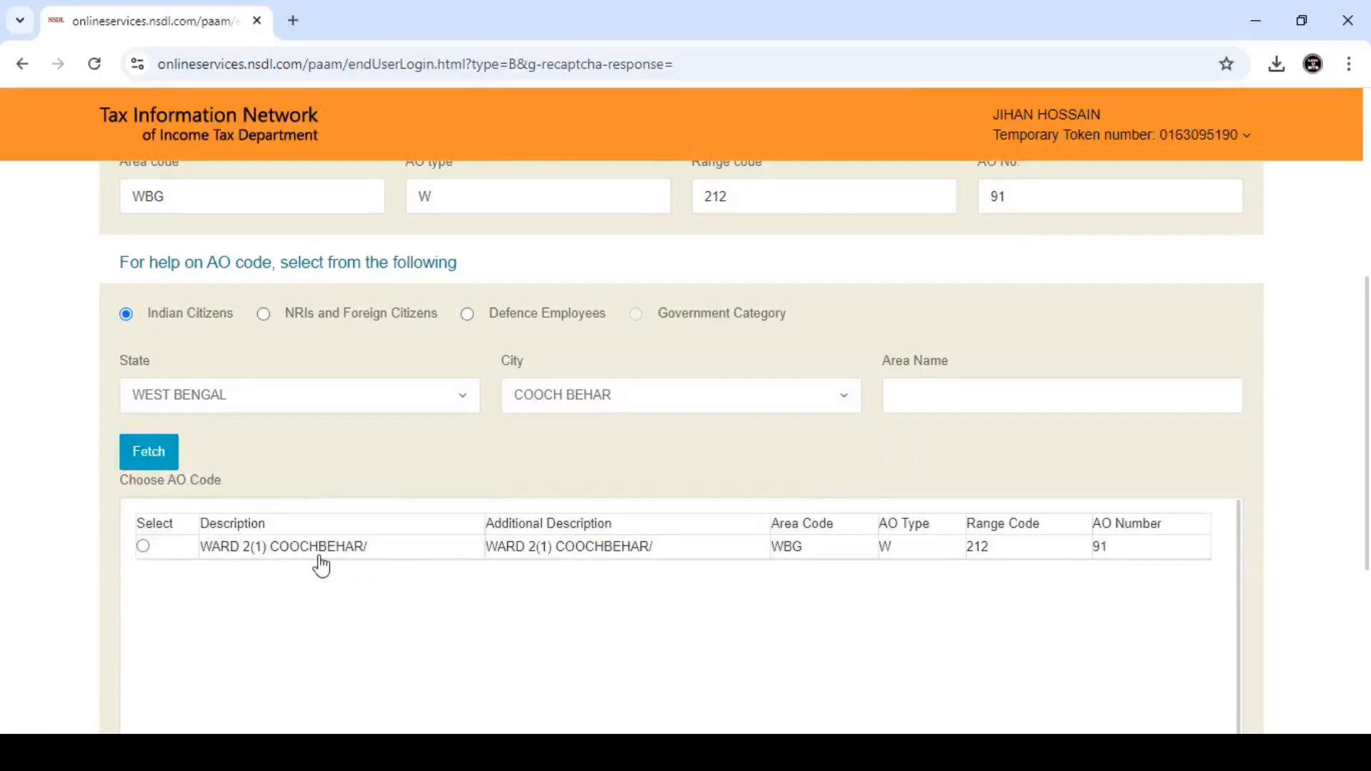
# - Select the WARD 2(1) COOCHBEHAR AO code and continue to Document details
pyautogui.click(144, 547)
pyautogui.scroll(-3, 389, 459)
pyautogui.scroll(3, 407, 436)
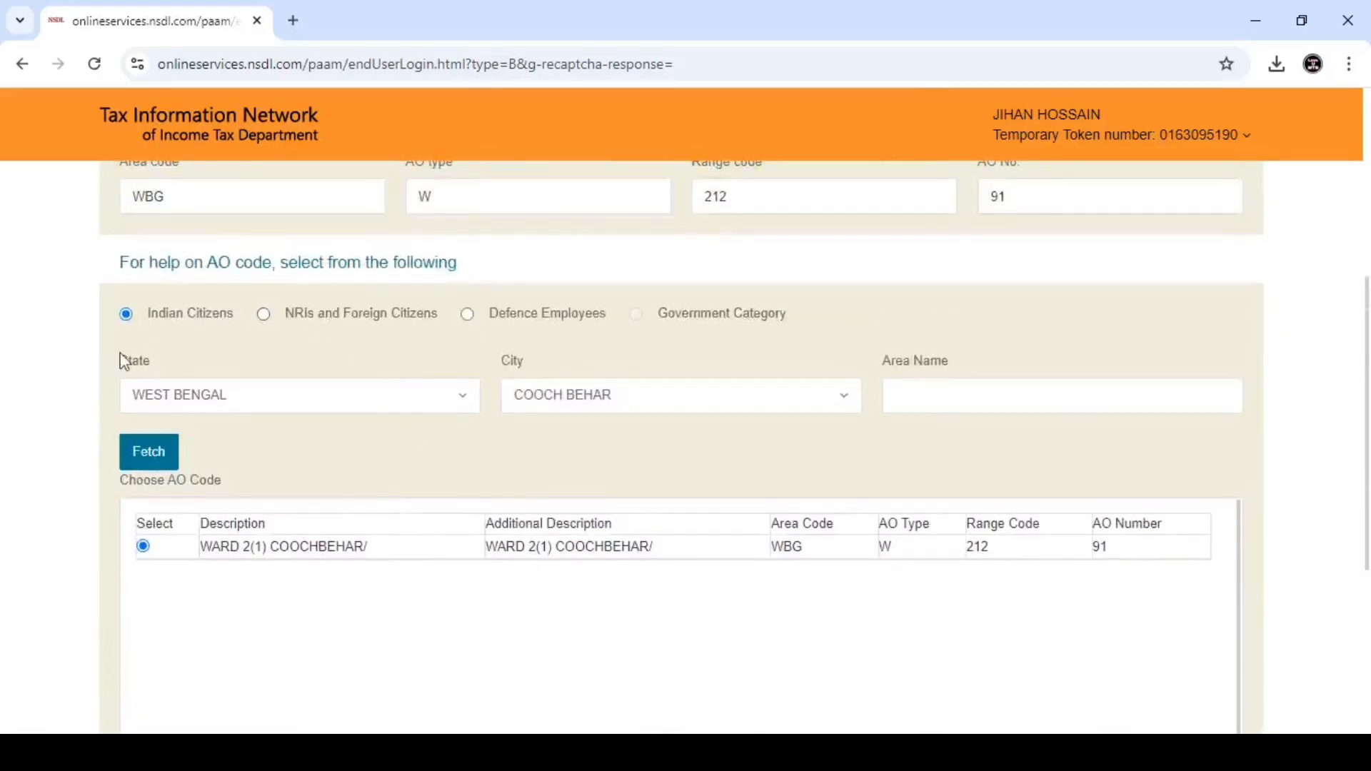
pyautogui.scroll(-1, 416, 545)
pyautogui.scroll(-4, 369, 566)
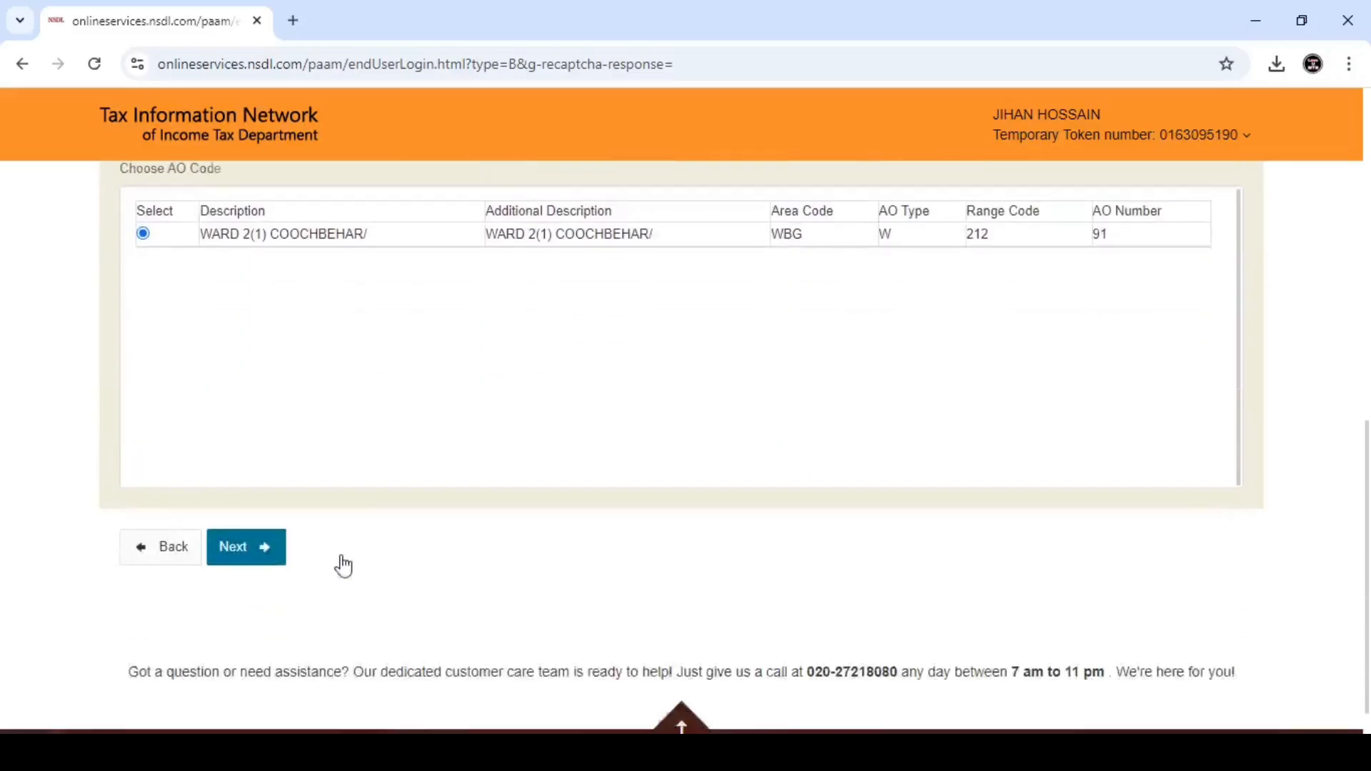
pyautogui.click(251, 511)
# - Choose AADHAAR Card as both proof of identity and proof of address
pyautogui.scroll(-2, 251, 531)
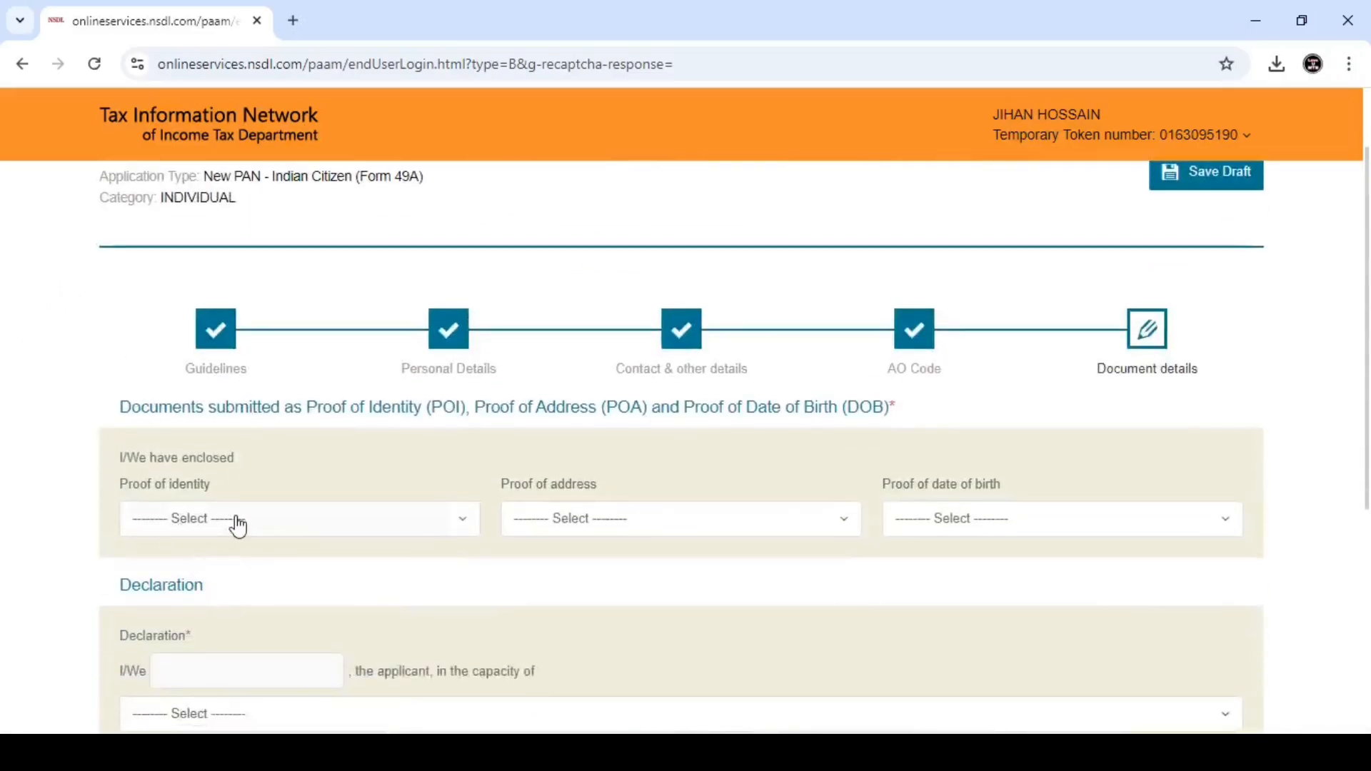
pyautogui.scroll(-2, 272, 499)
pyautogui.click(283, 437)
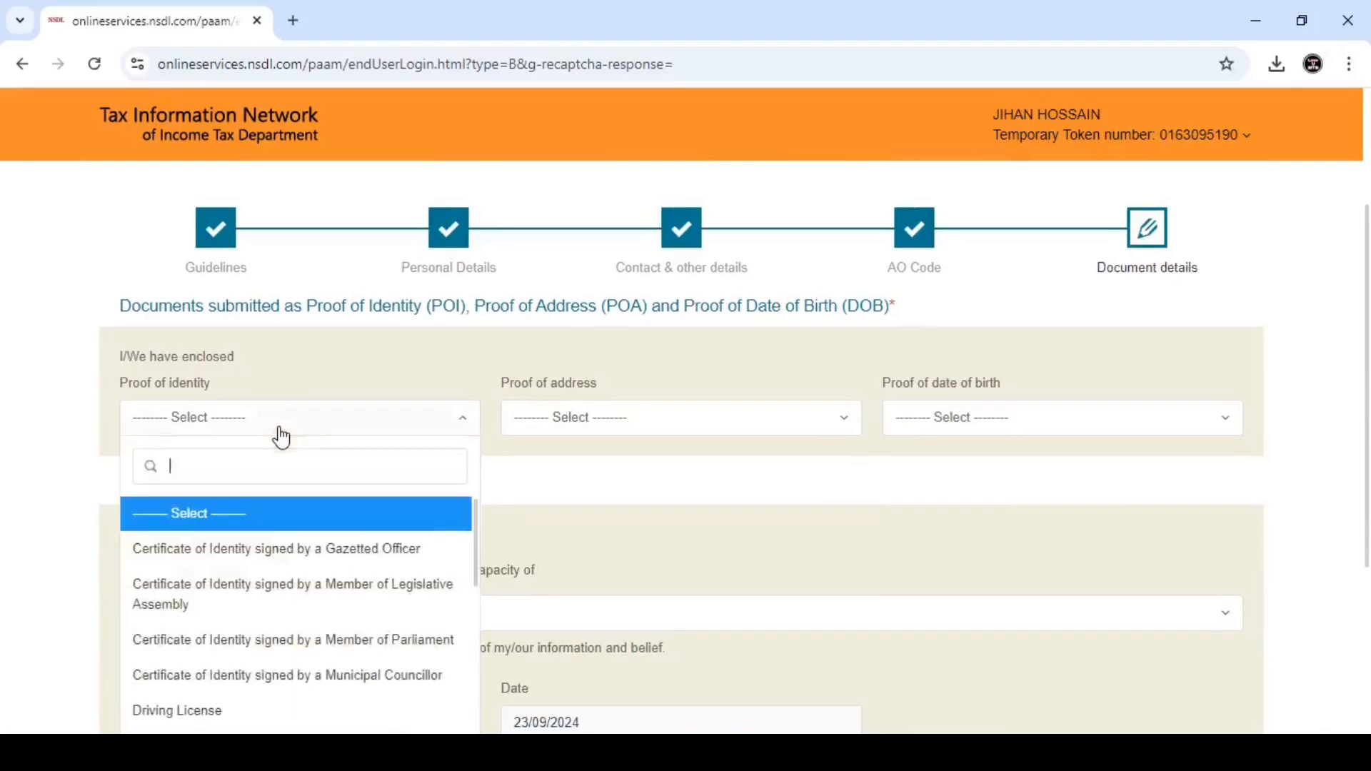
pyautogui.write('AA')
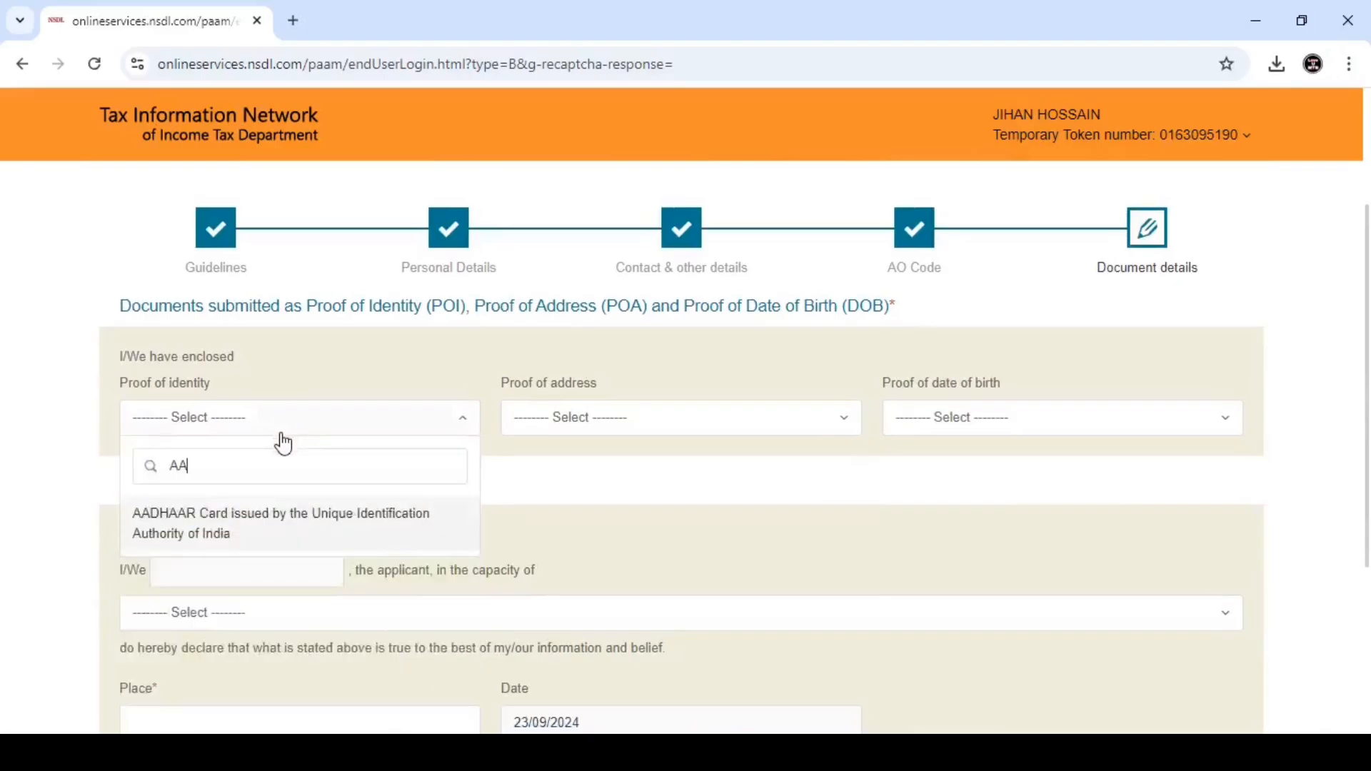
pyautogui.click(238, 523)
pyautogui.click(590, 427)
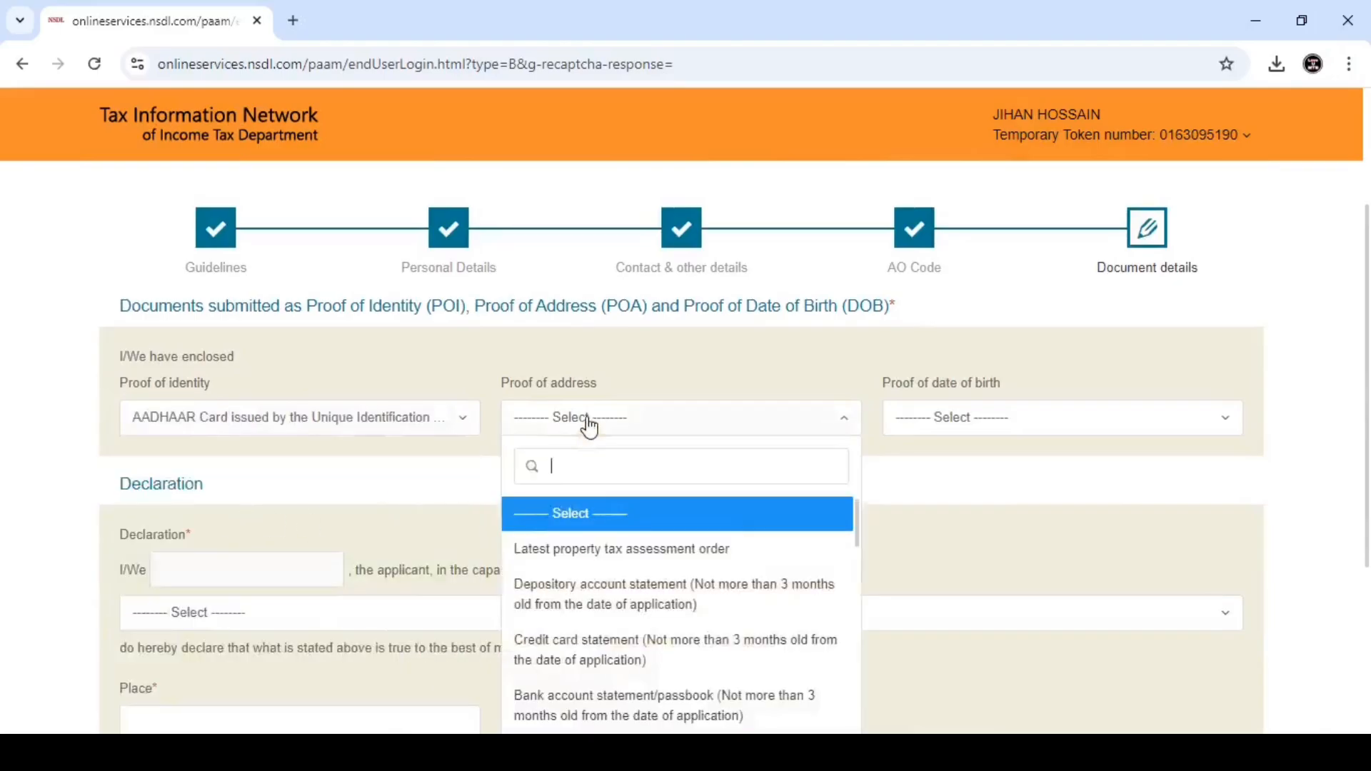
pyautogui.write('AA')
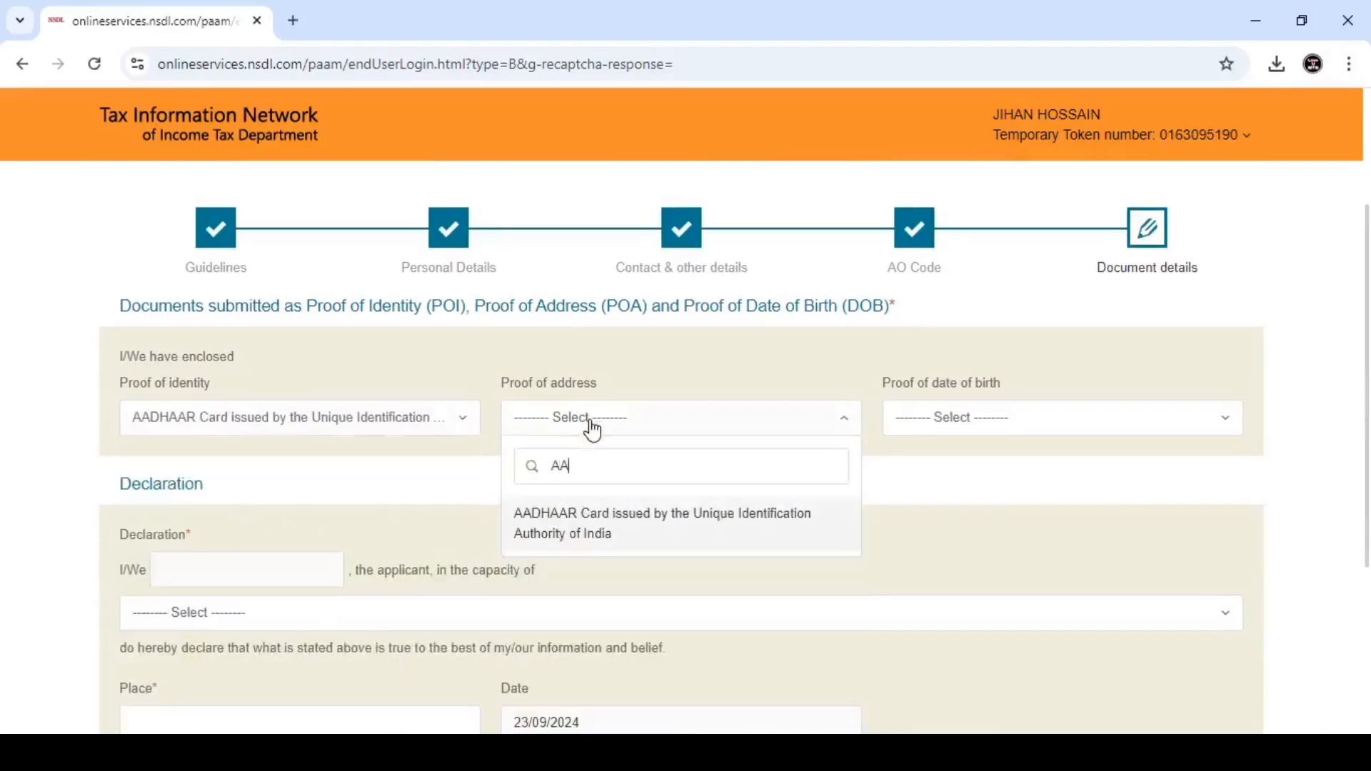
pyautogui.click(600, 532)
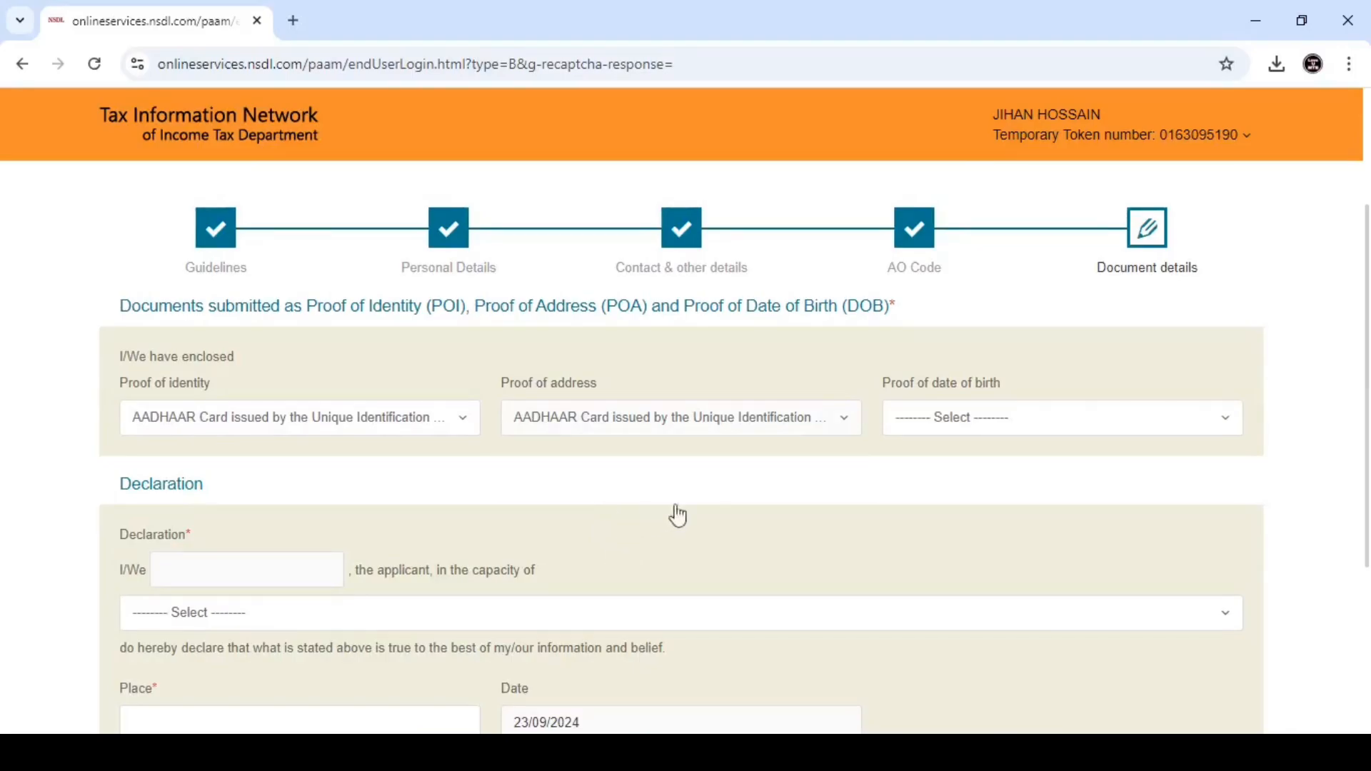
# - Choose Birth Certificate as the proof of date of birth
pyautogui.click(961, 424)
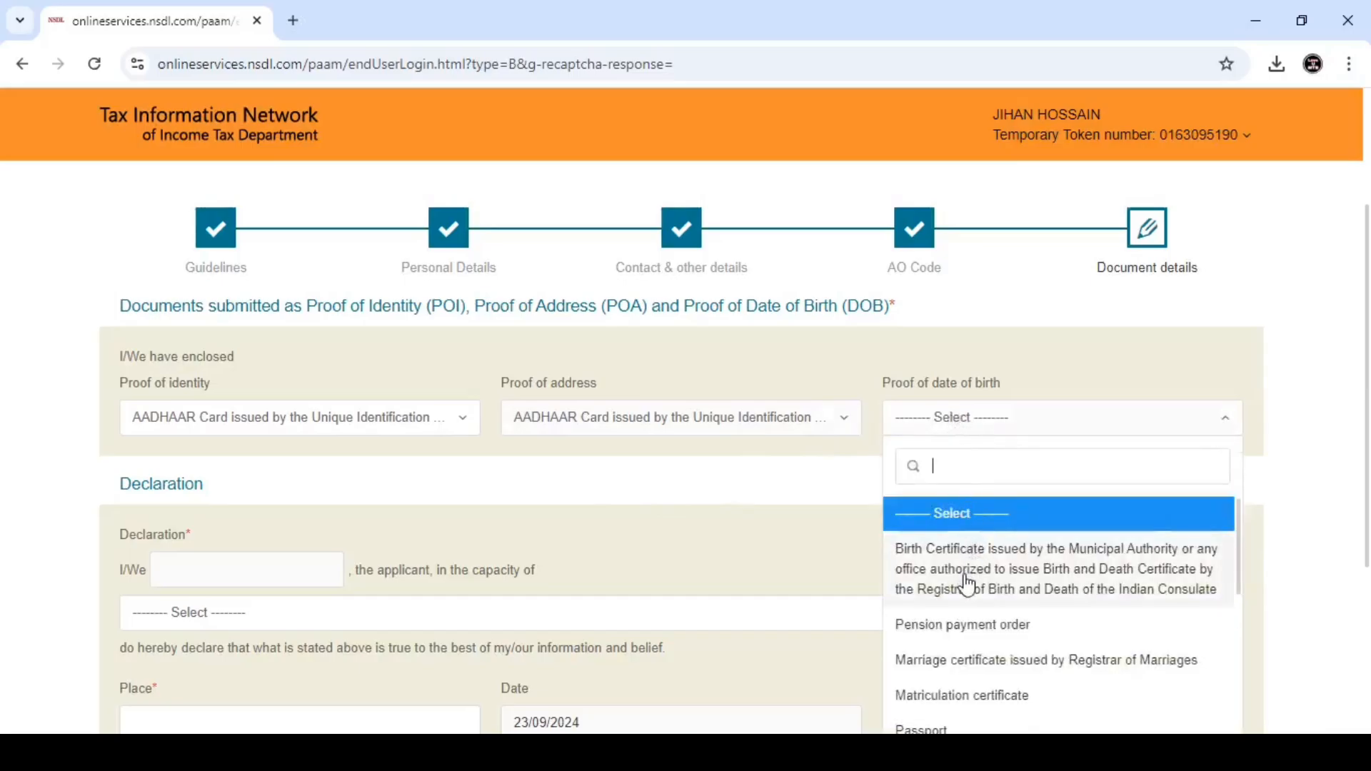
pyautogui.scroll(-5, 974, 579)
pyautogui.scroll(-4, 981, 573)
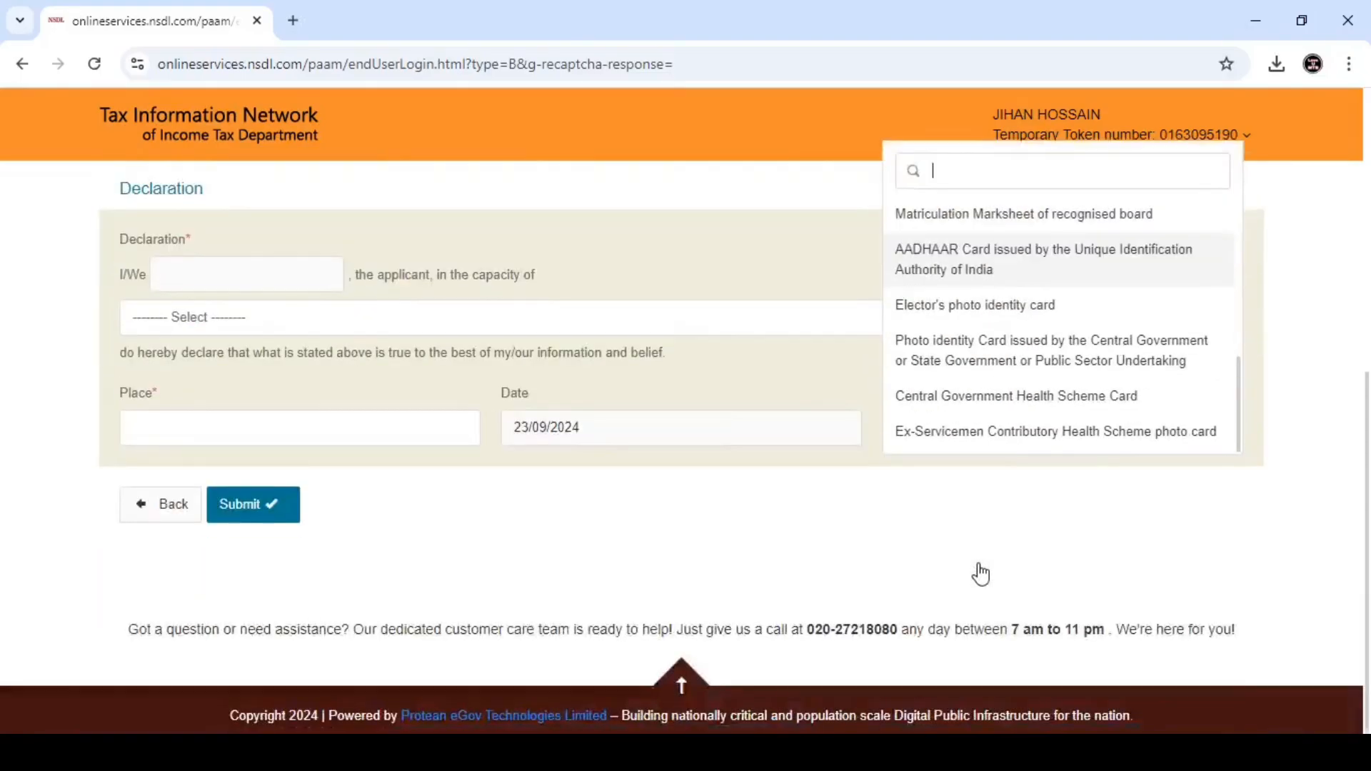
pyautogui.scroll(5, 979, 575)
pyautogui.scroll(5, 974, 571)
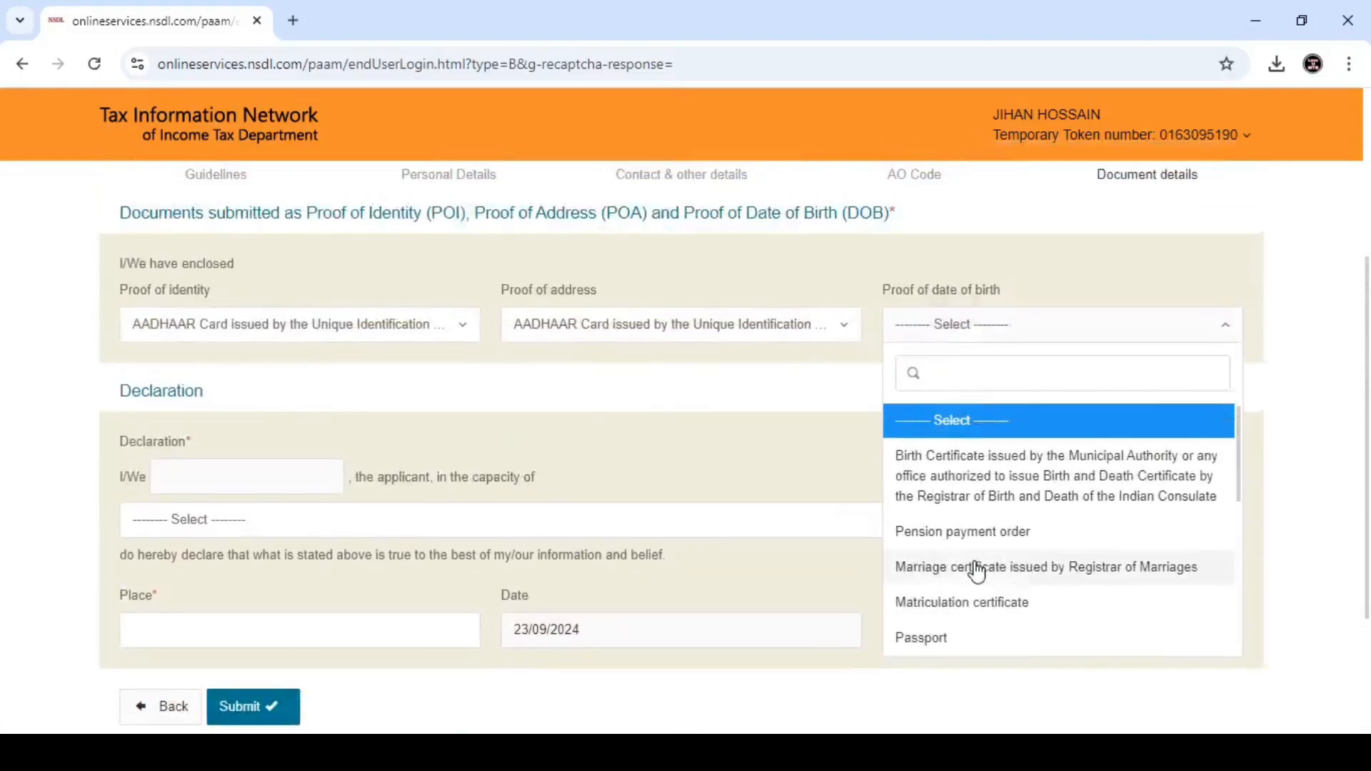
pyautogui.scroll(-2, 961, 547)
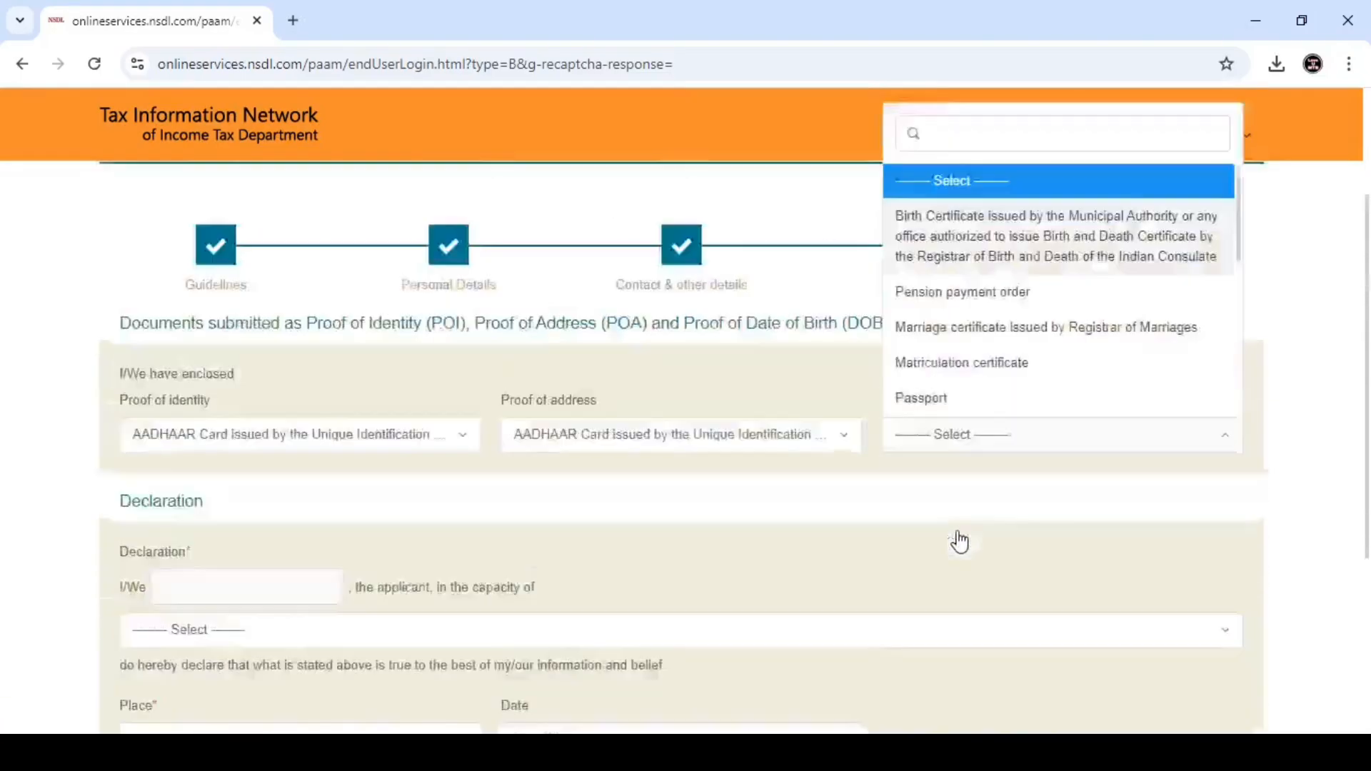
pyautogui.scroll(3, 959, 542)
pyautogui.write('AA')
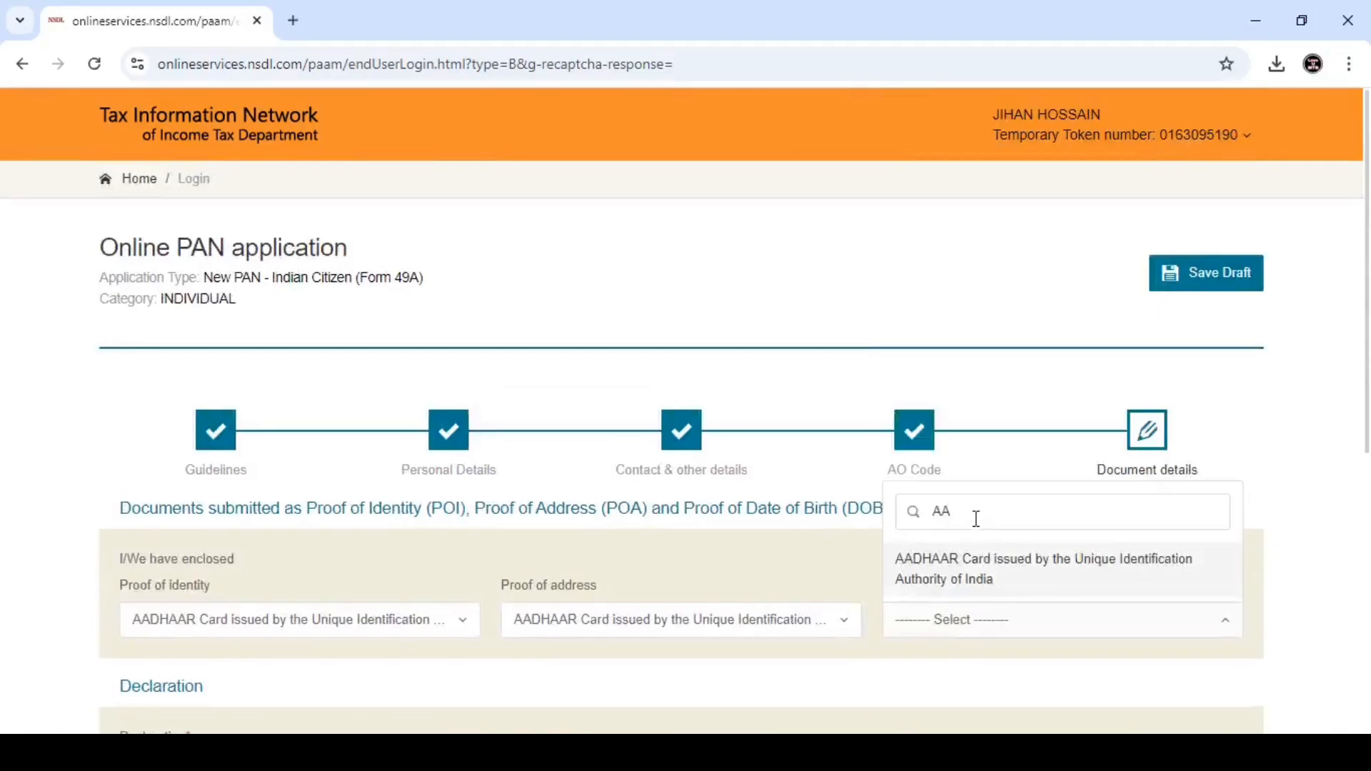
pyautogui.moveTo(975, 520); pyautogui.dragTo(931, 511)
pyautogui.press('BackSpace')
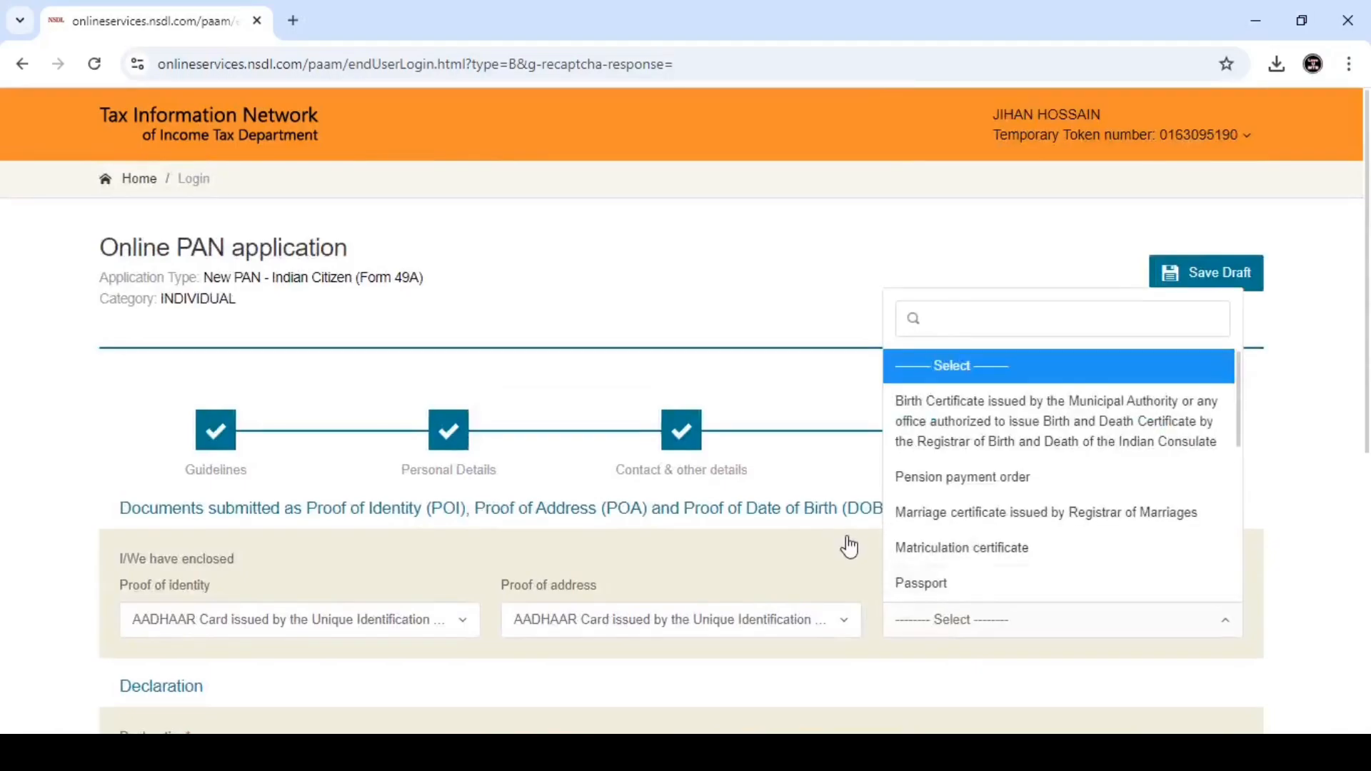
pyautogui.press('Down')
pyautogui.press('Return')
pyautogui.scroll(-5, 452, 550)
# - Declare in the capacity of Representative Assessee and submit the completed form
pyautogui.click(180, 471)
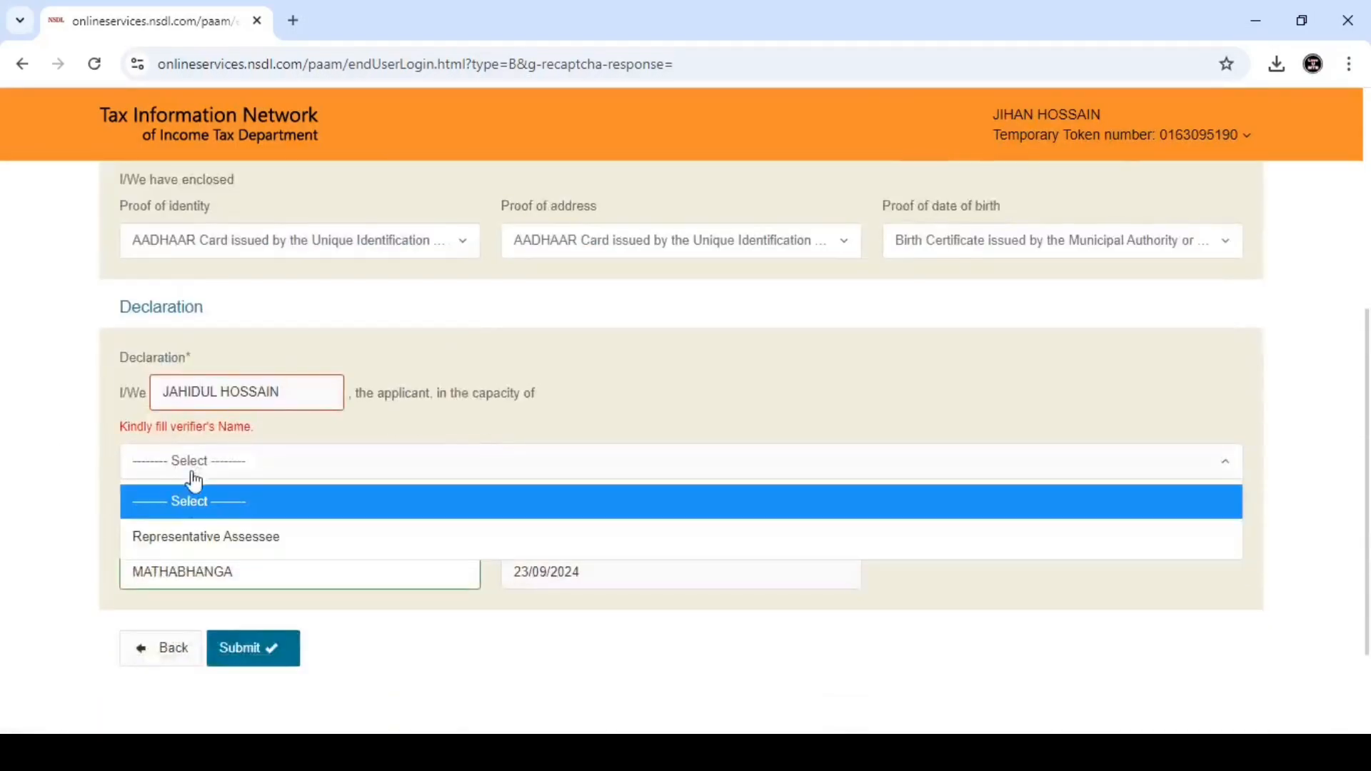
pyautogui.click(202, 542)
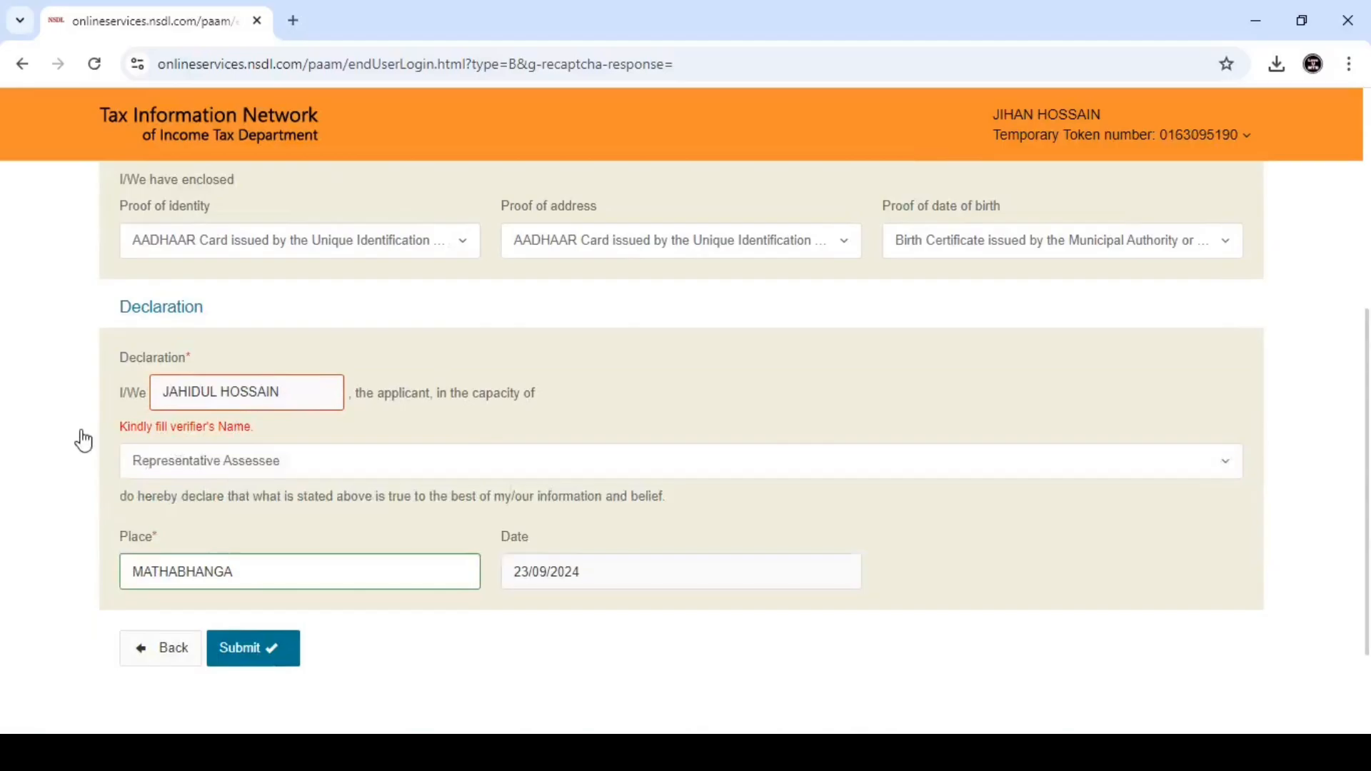
pyautogui.scroll(2, 184, 434)
pyautogui.scroll(-2, 187, 432)
pyautogui.click(227, 465)
pyautogui.click(227, 550)
pyautogui.click(263, 464)
pyautogui.click(250, 542)
pyautogui.click(275, 660)
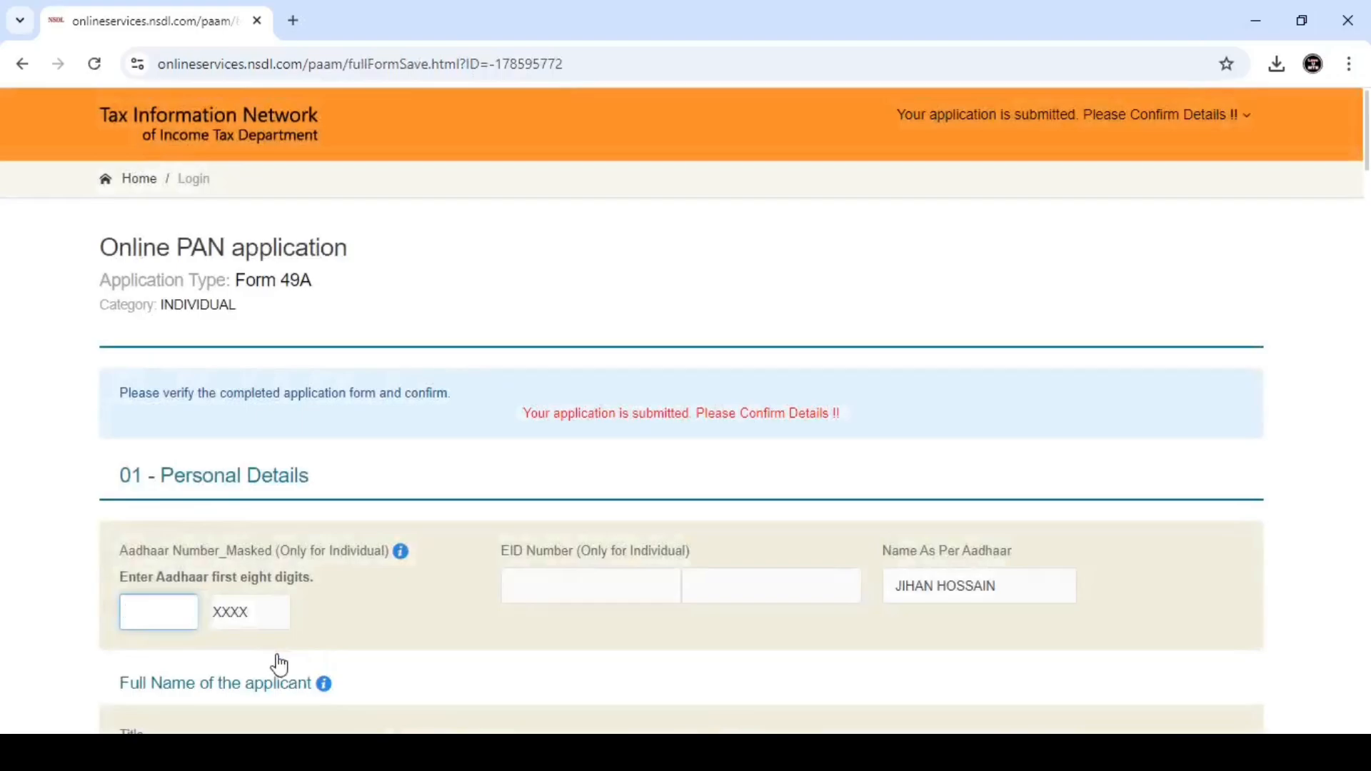
# - Scroll through the confirm-details page from Personal Details to the declaration, then proceed
pyautogui.scroll(-3, 239, 642)
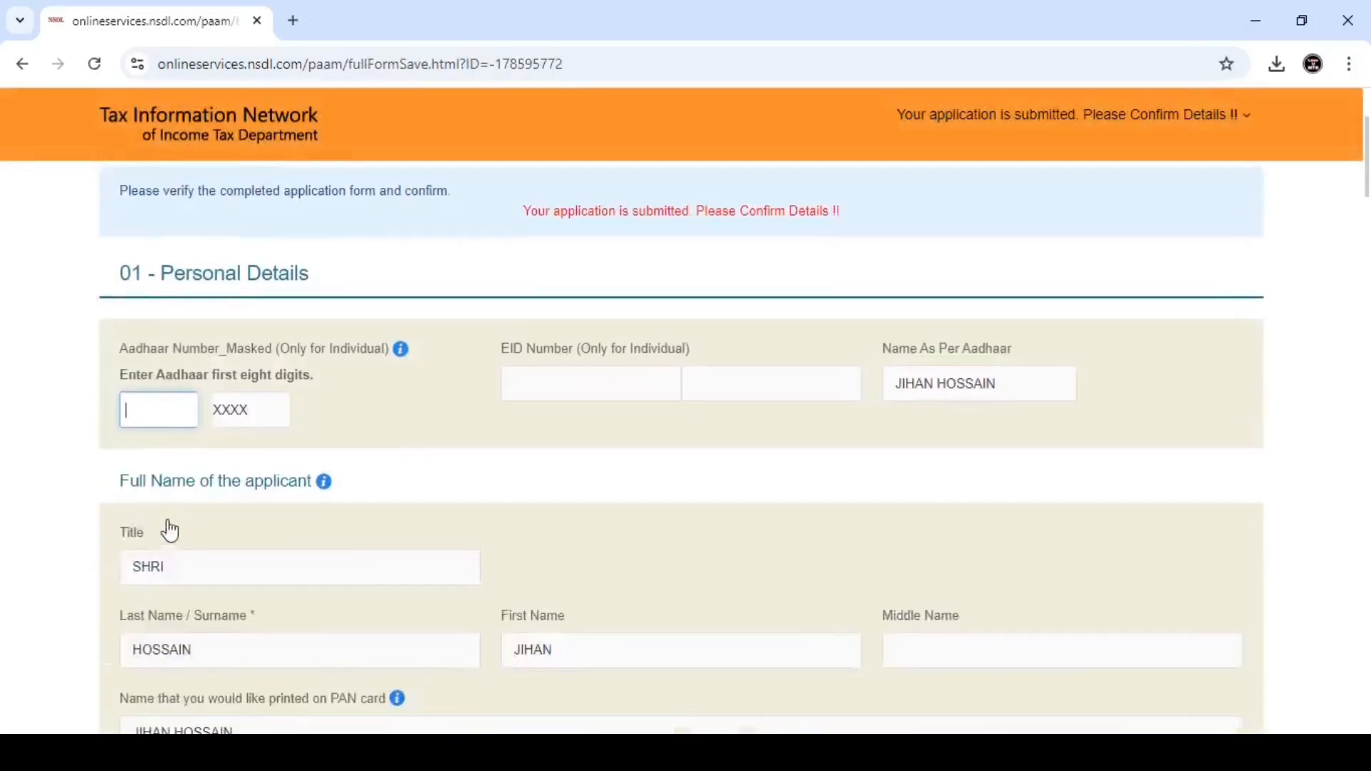
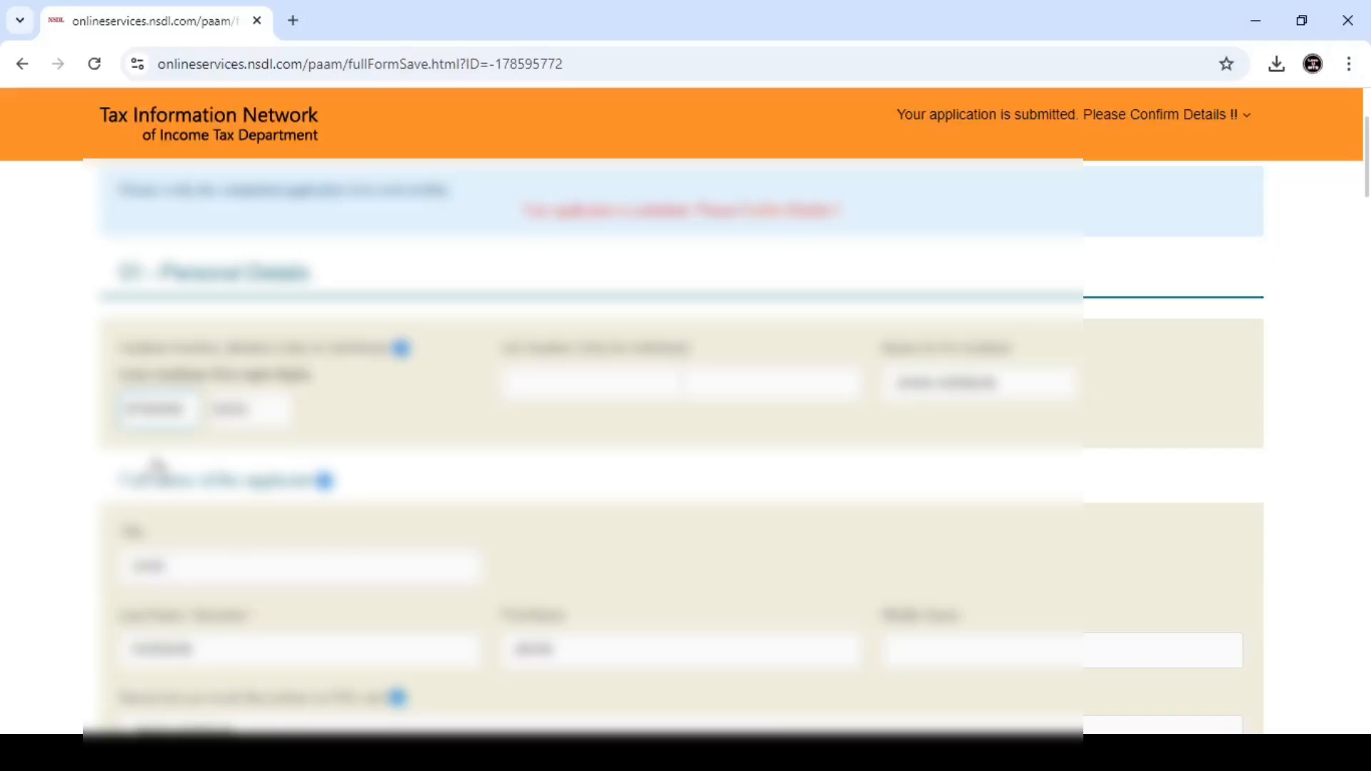
pyautogui.scroll(-2, 157, 467)
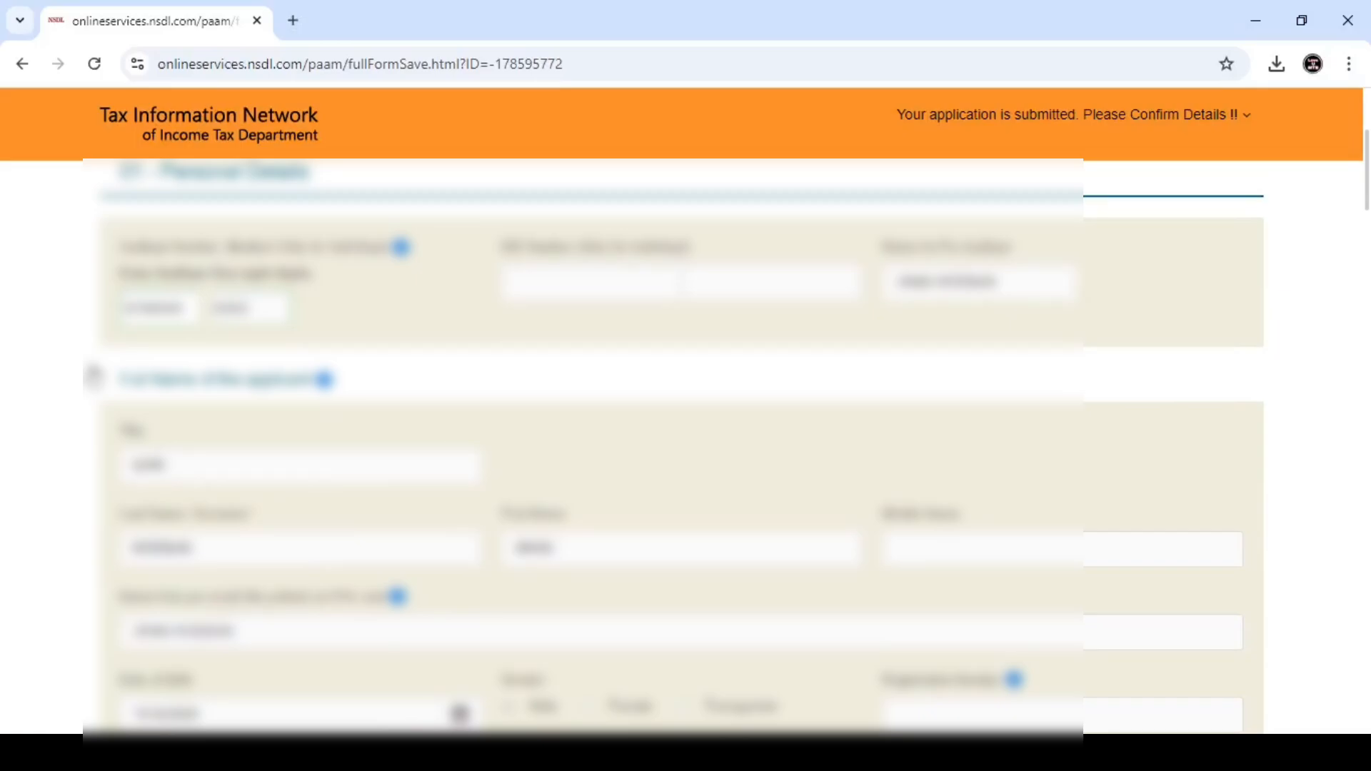
pyautogui.scroll(-5, 602, 474)
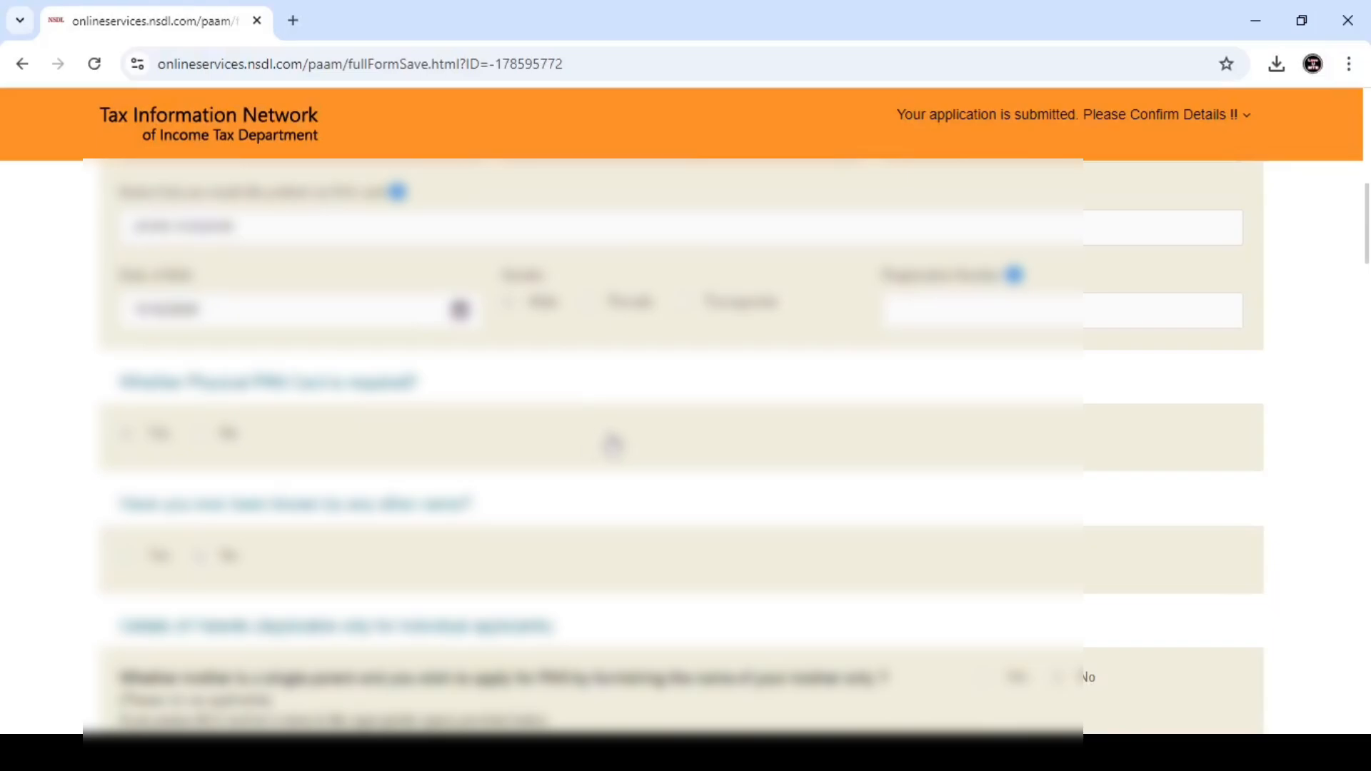
pyautogui.scroll(-6, 602, 447)
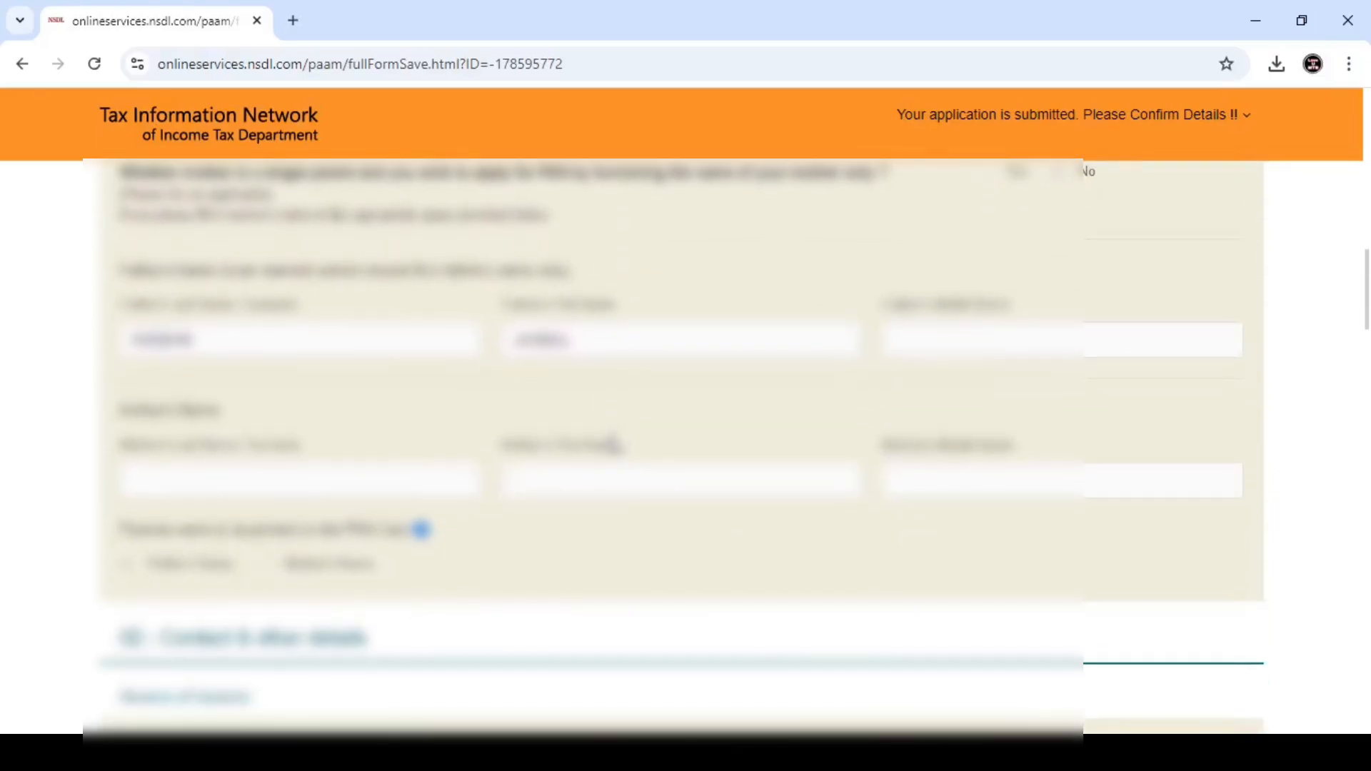
pyautogui.scroll(-8, 611, 445)
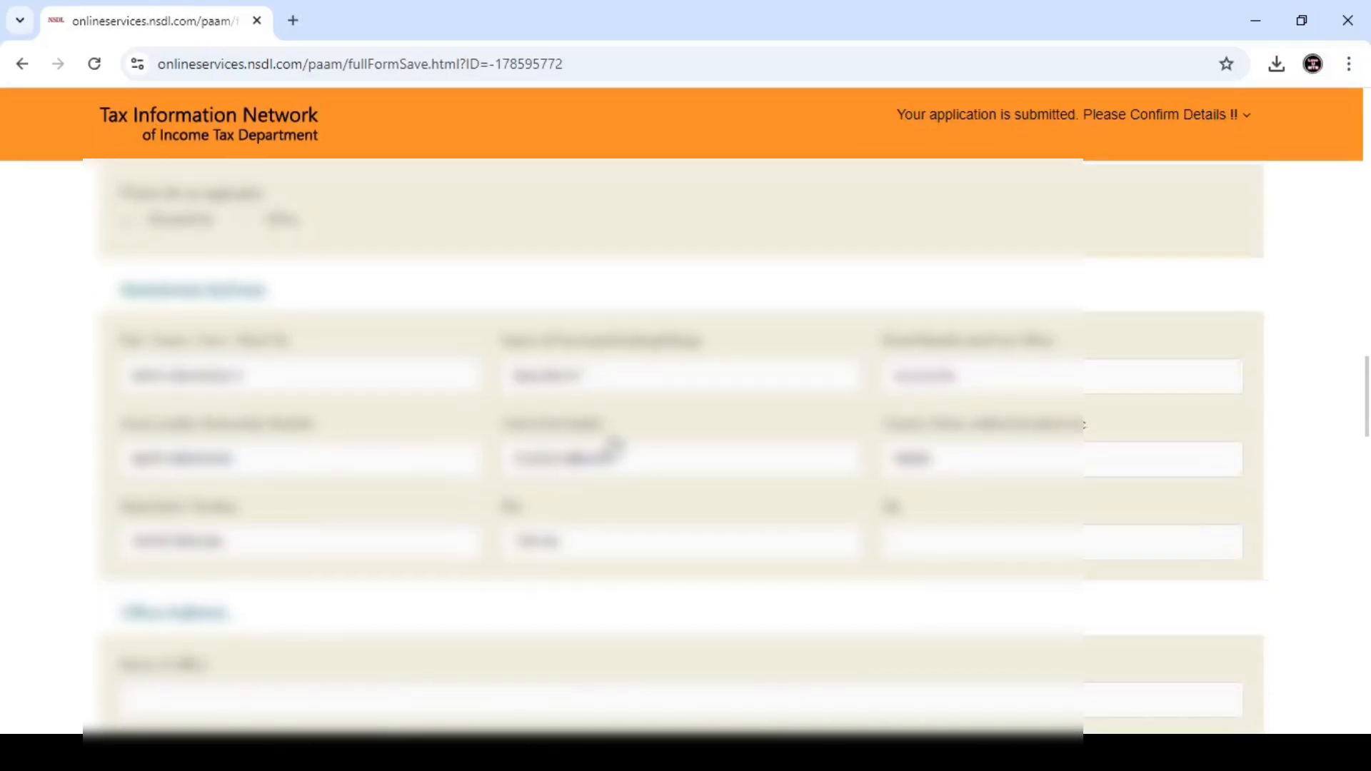
pyautogui.scroll(-6, 551, 437)
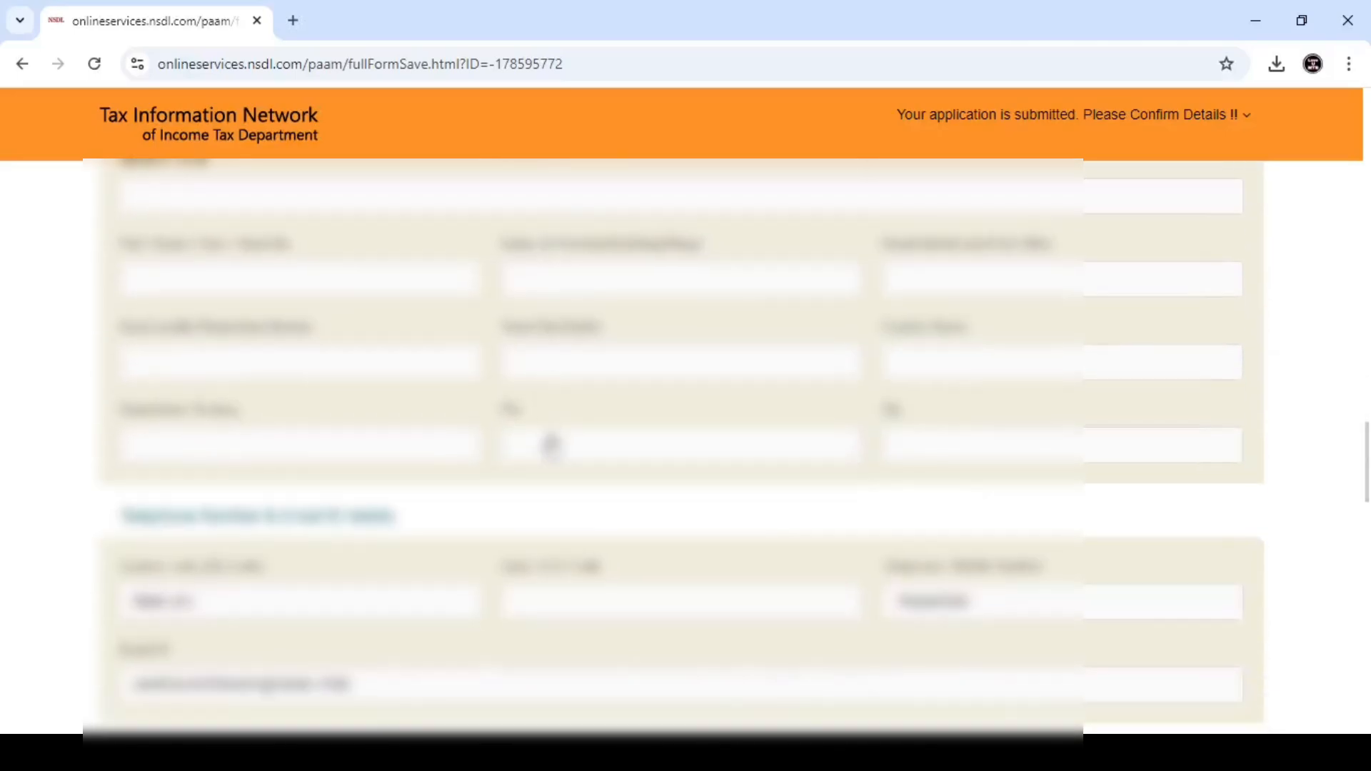
pyautogui.scroll(-15, 551, 444)
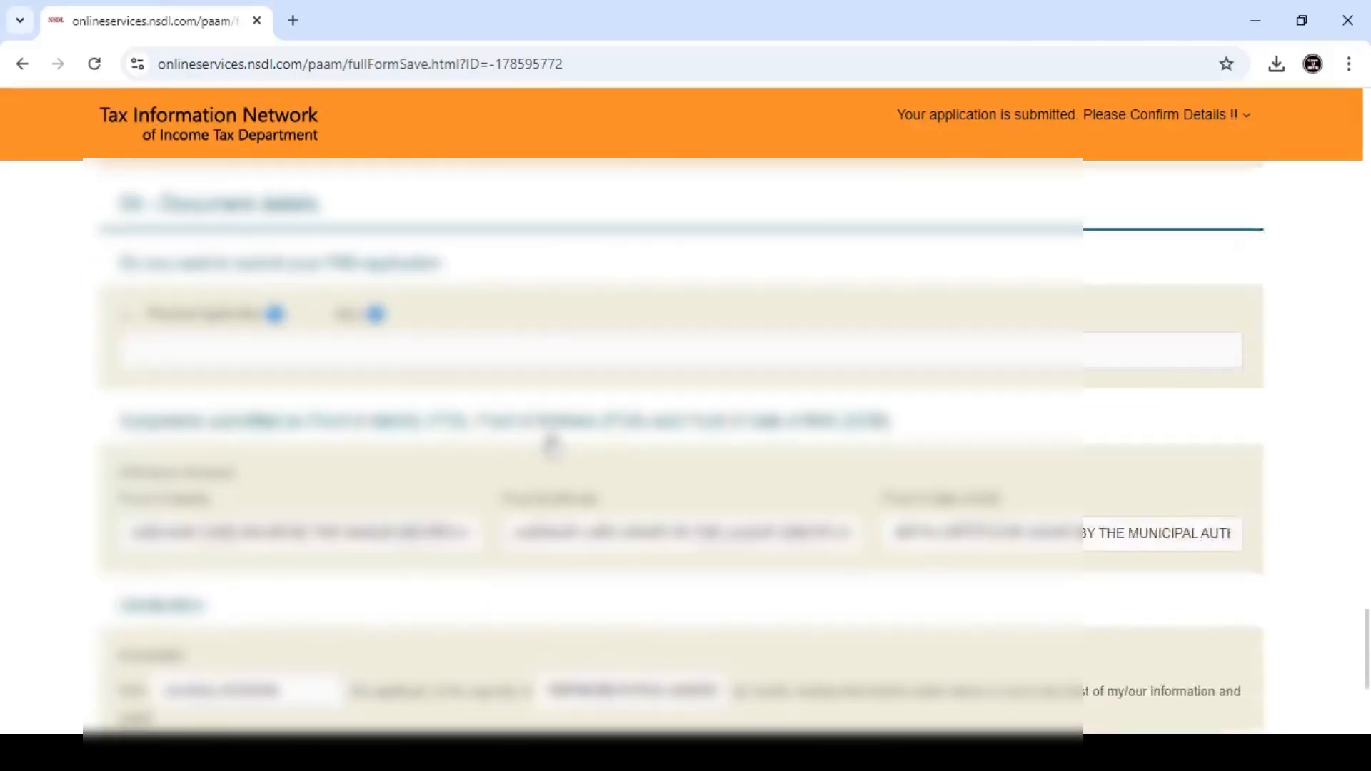
pyautogui.scroll(-5, 551, 446)
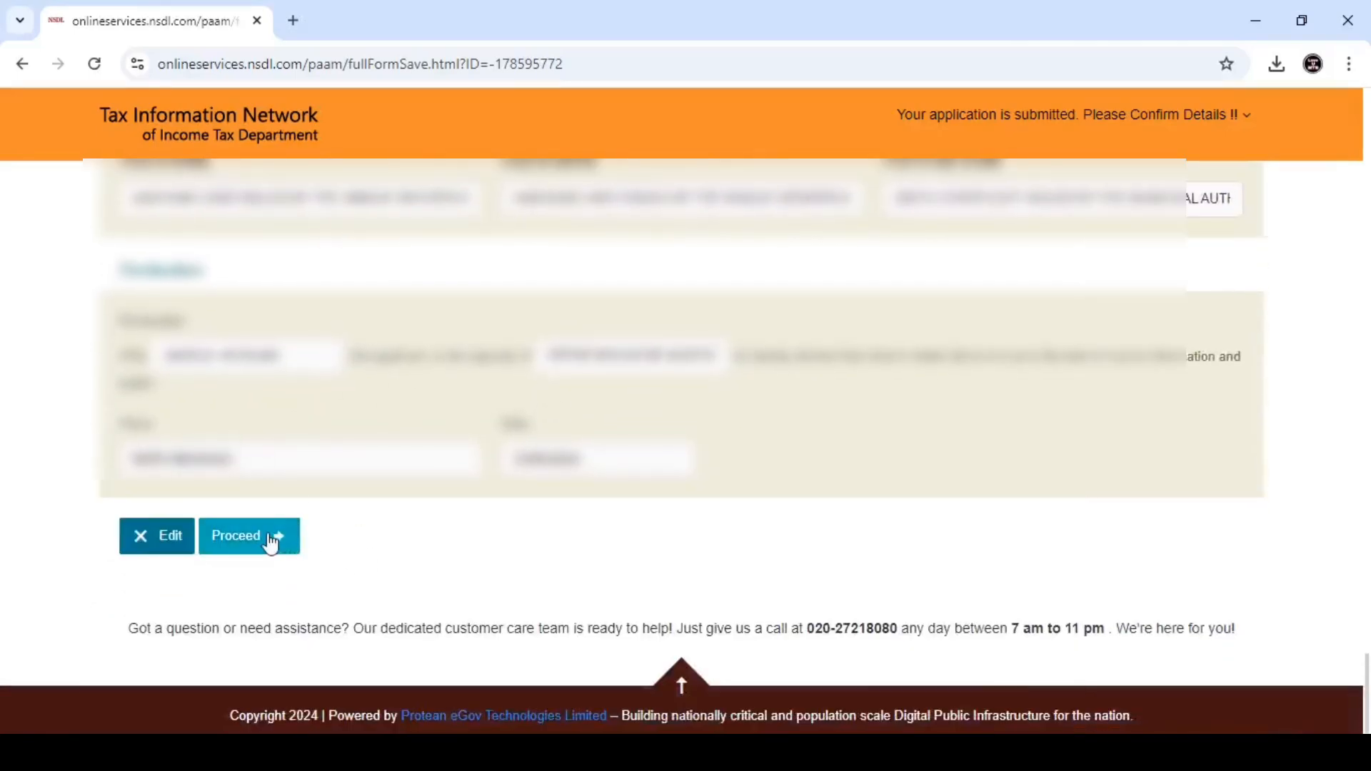
pyautogui.click(270, 542)
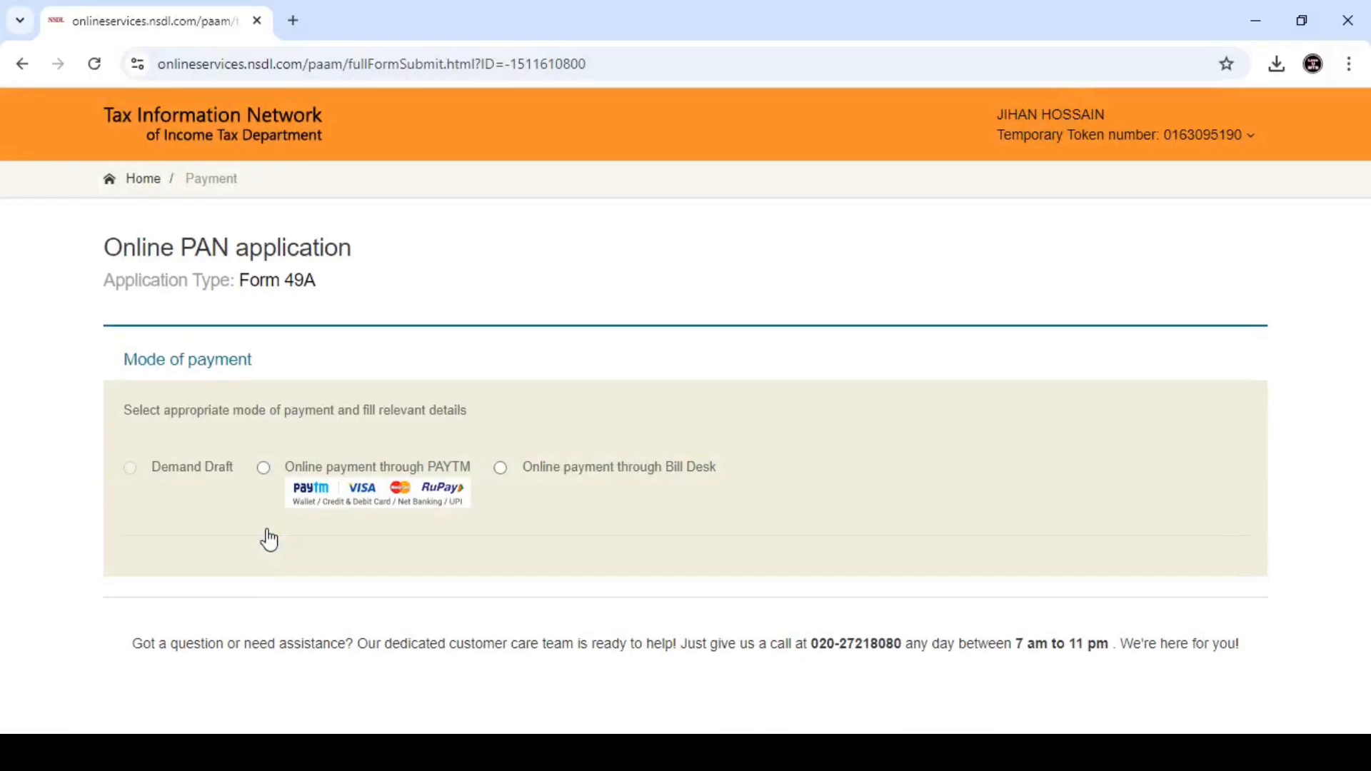
# - Choose online payment through PAYTM, agree to the terms of service, and proceed to payment
pyautogui.click(263, 468)
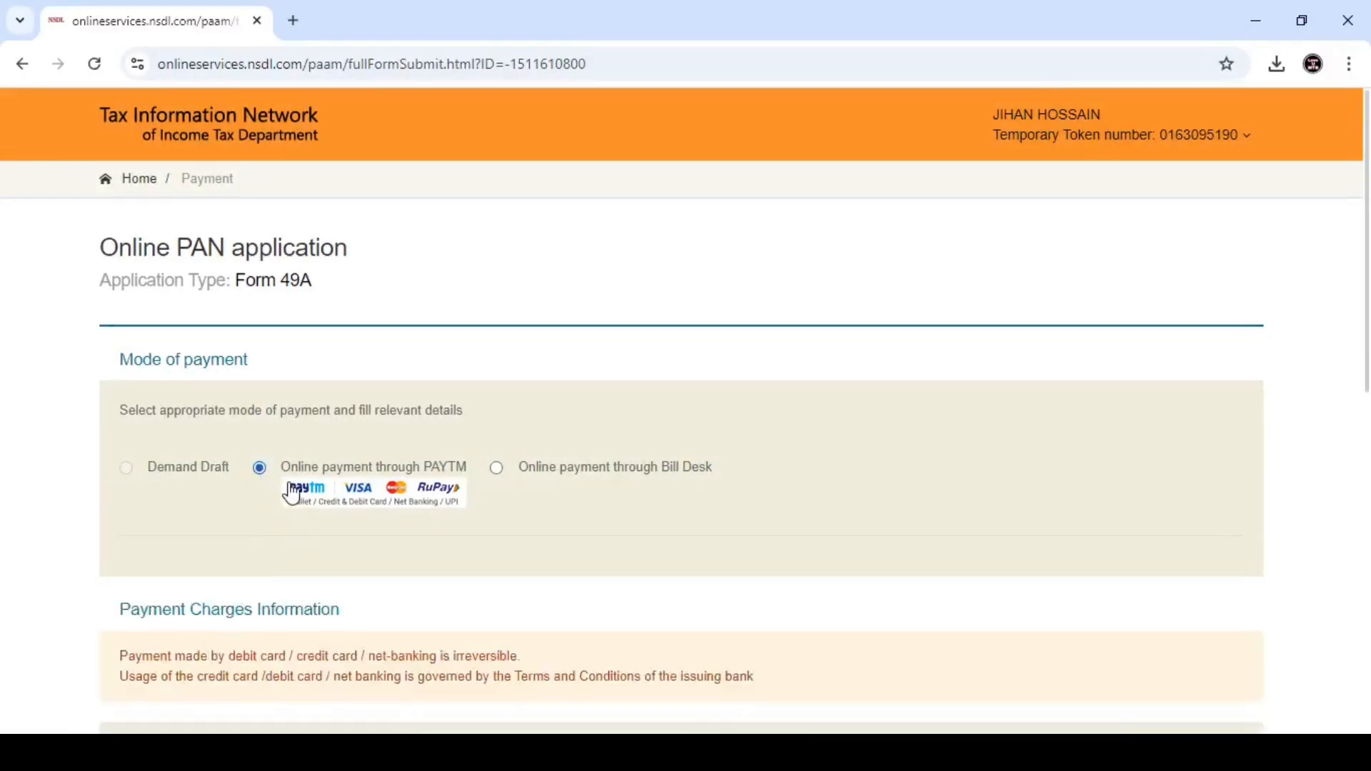
pyautogui.scroll(-4, 376, 511)
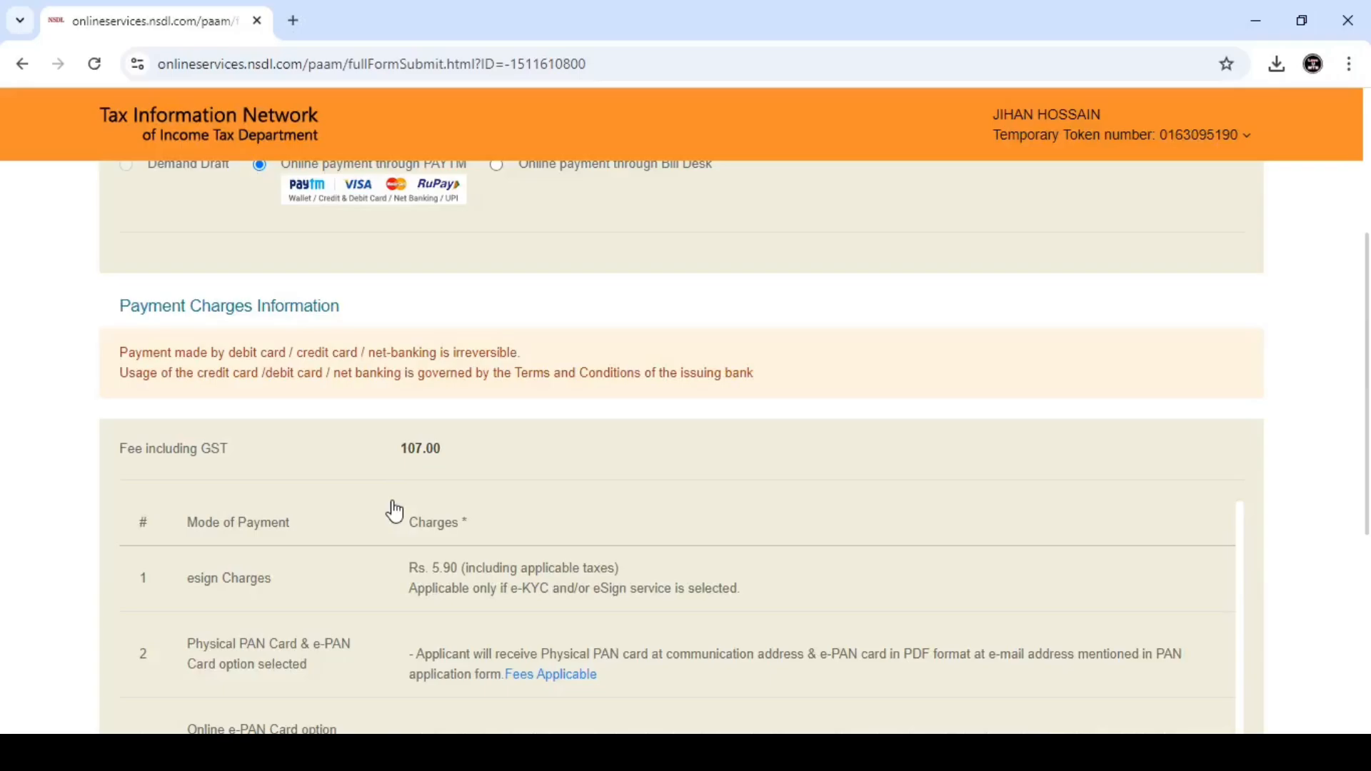
pyautogui.scroll(-5, 395, 511)
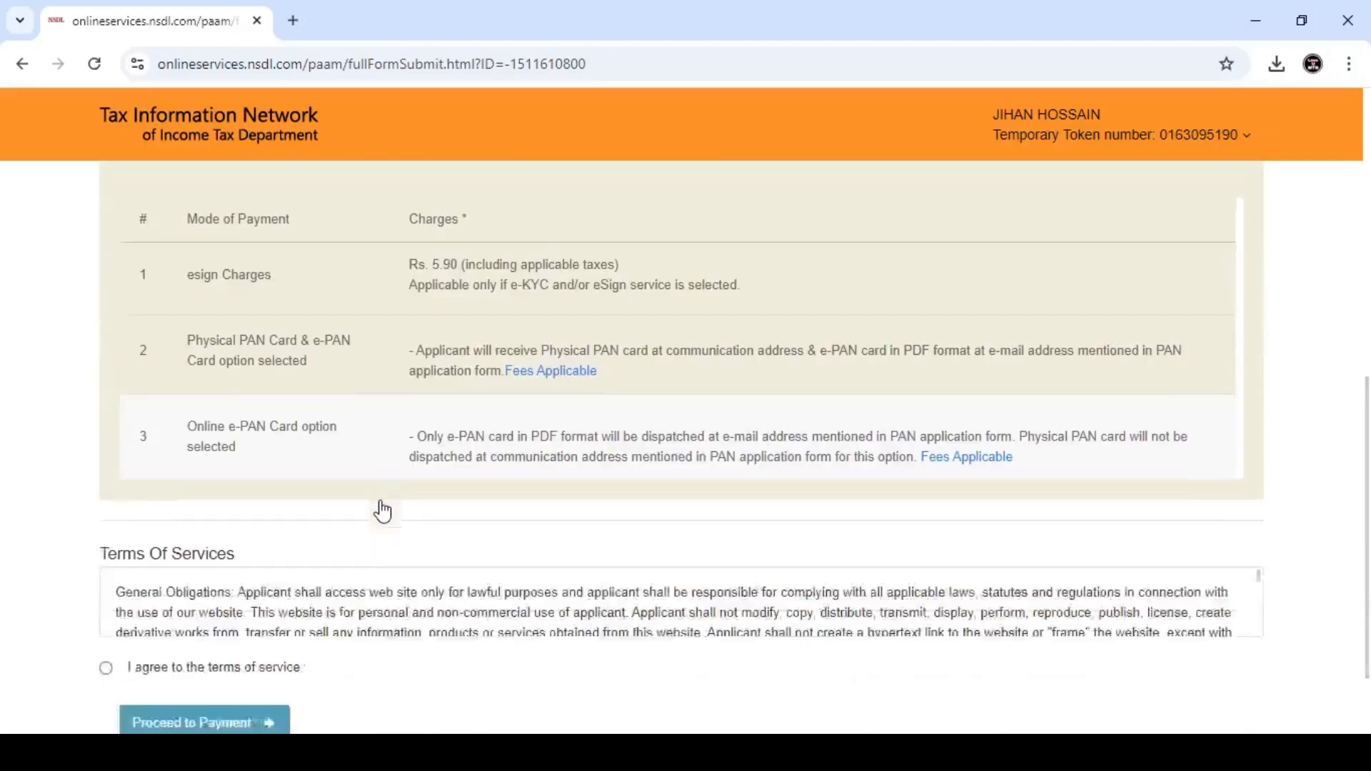
pyautogui.click(104, 569)
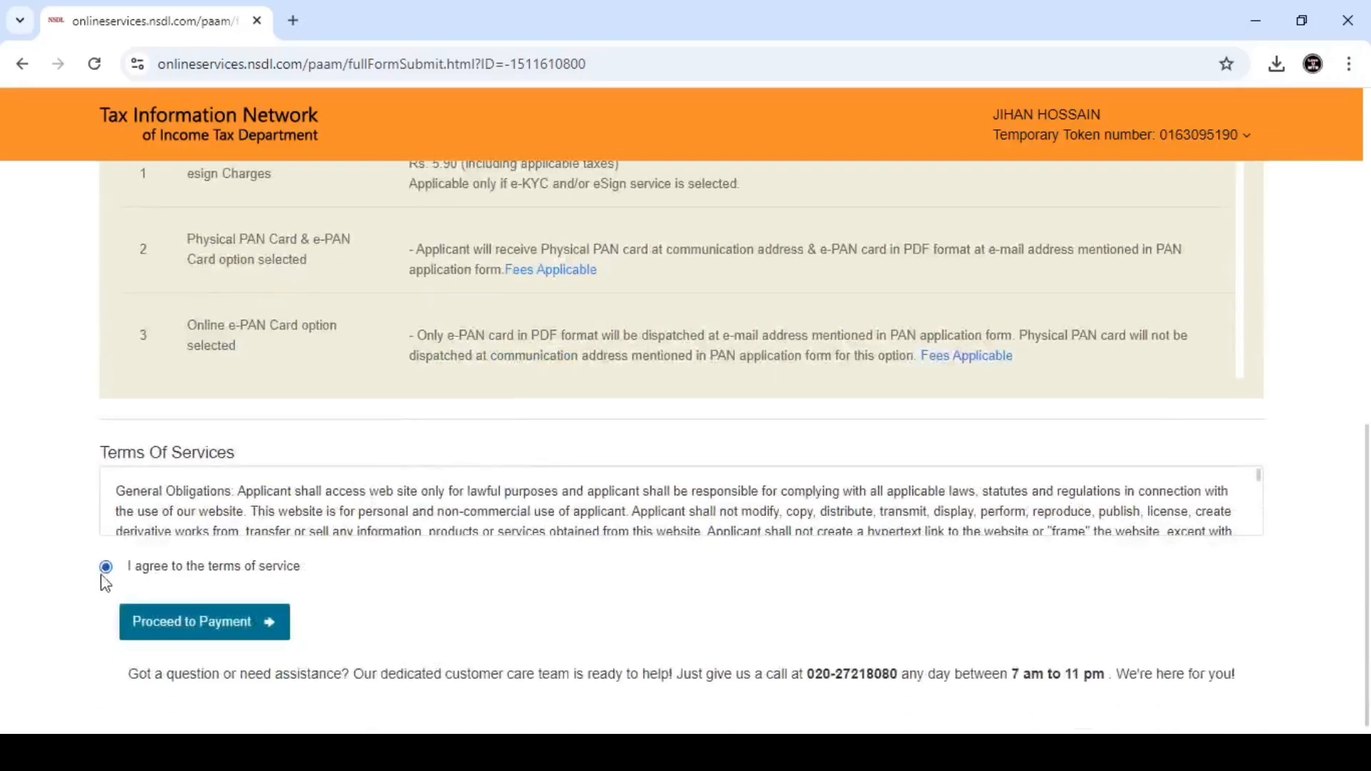
pyautogui.click(168, 631)
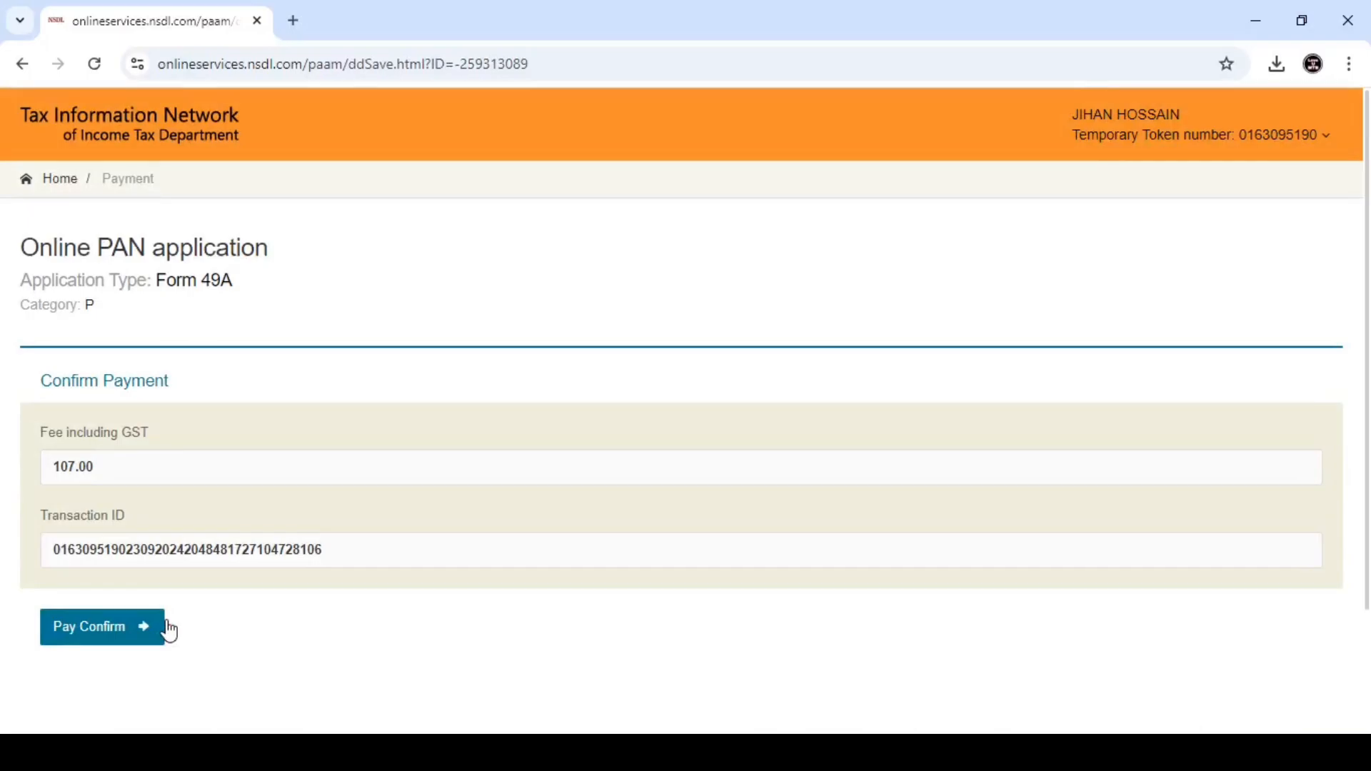
# - Confirm the 107.00 Paytm payment and continue from the SUCCESS payment receipt
pyautogui.click(122, 642)
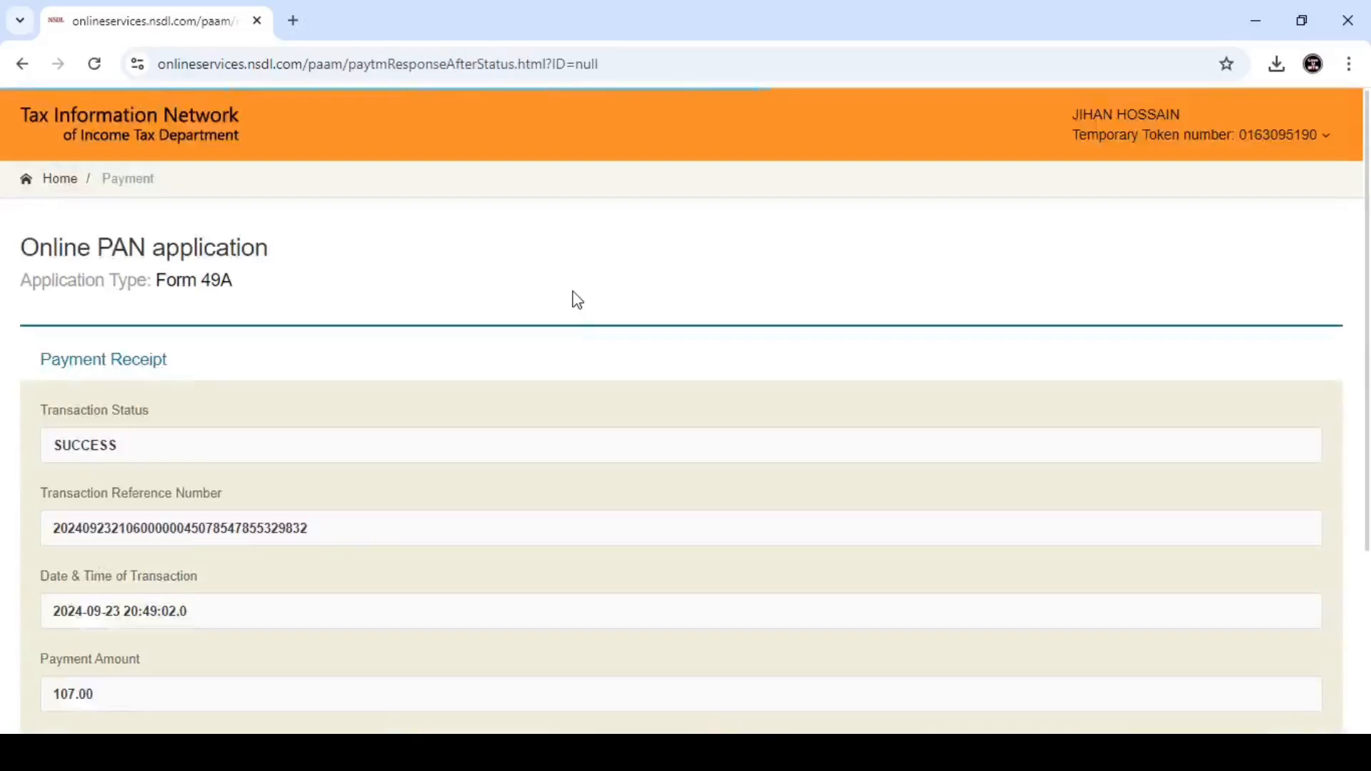
pyautogui.scroll(-3, 563, 379)
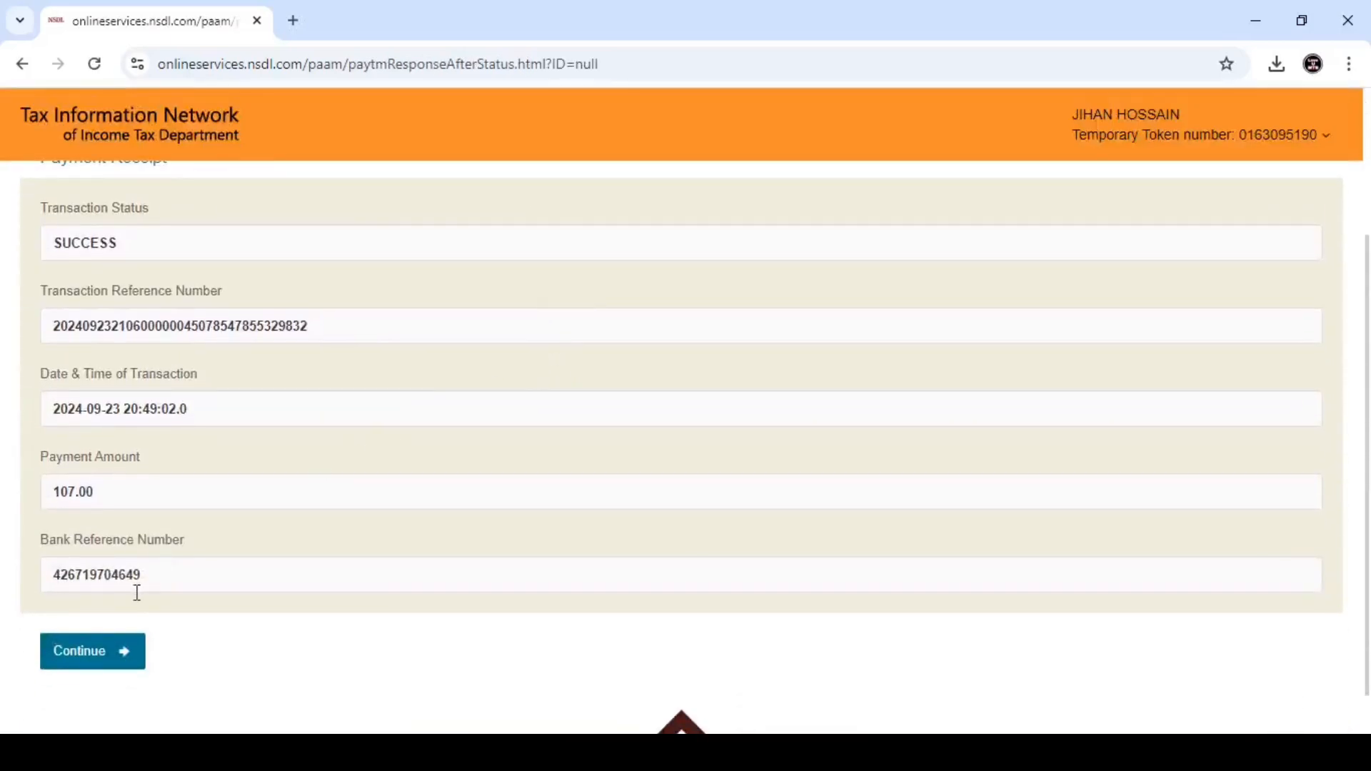
pyautogui.click(100, 651)
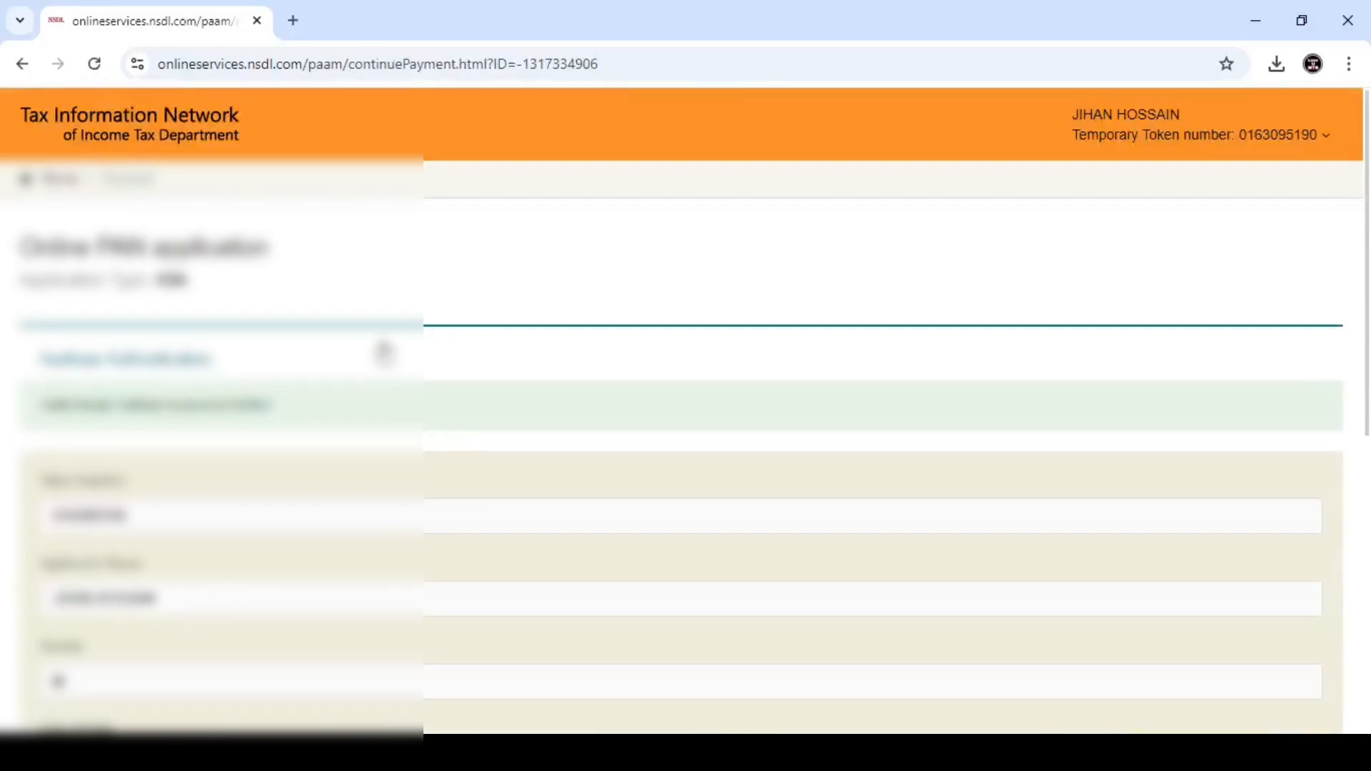
# - Tick the Aadhaar eKYC and e-sign consent box and authenticate through Aadhaar
pyautogui.scroll(-1, 374, 350)
pyautogui.scroll(-2, 374, 355)
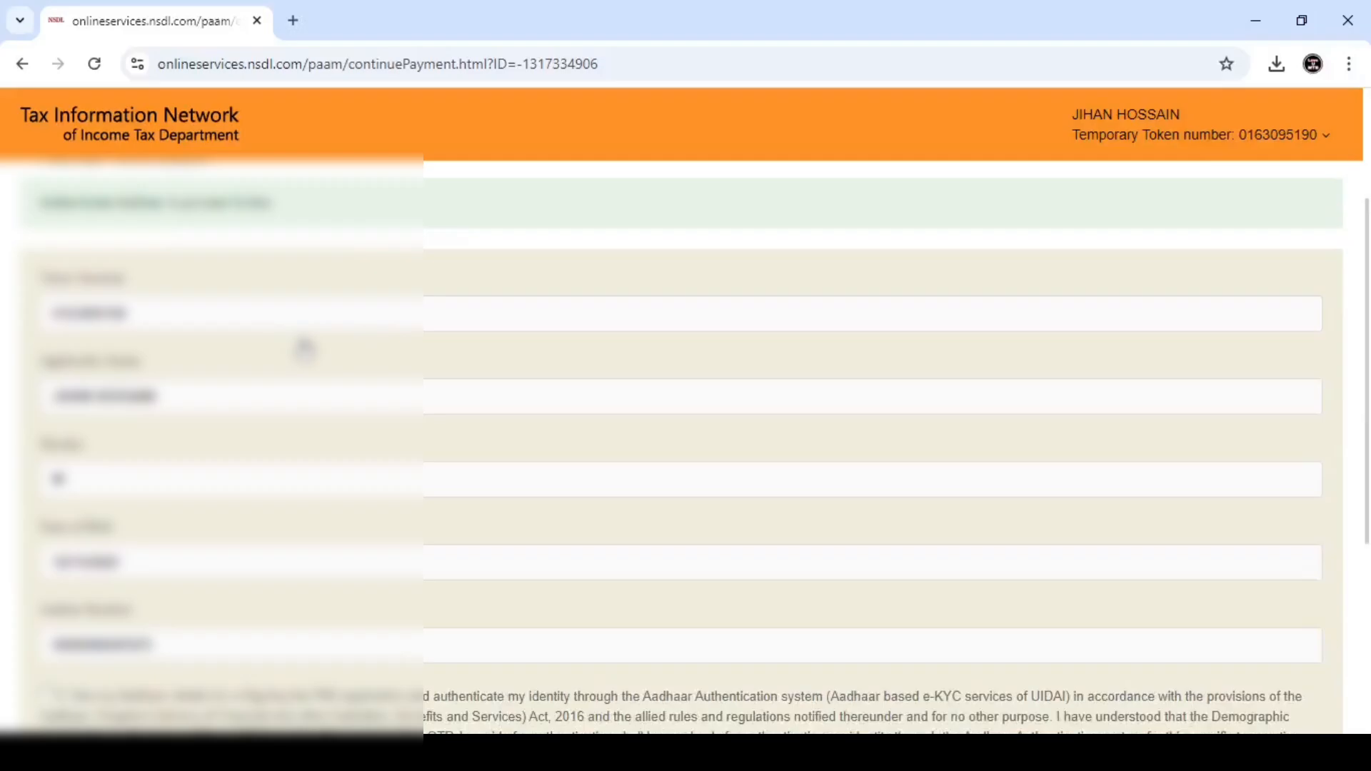
pyautogui.scroll(-3, 304, 348)
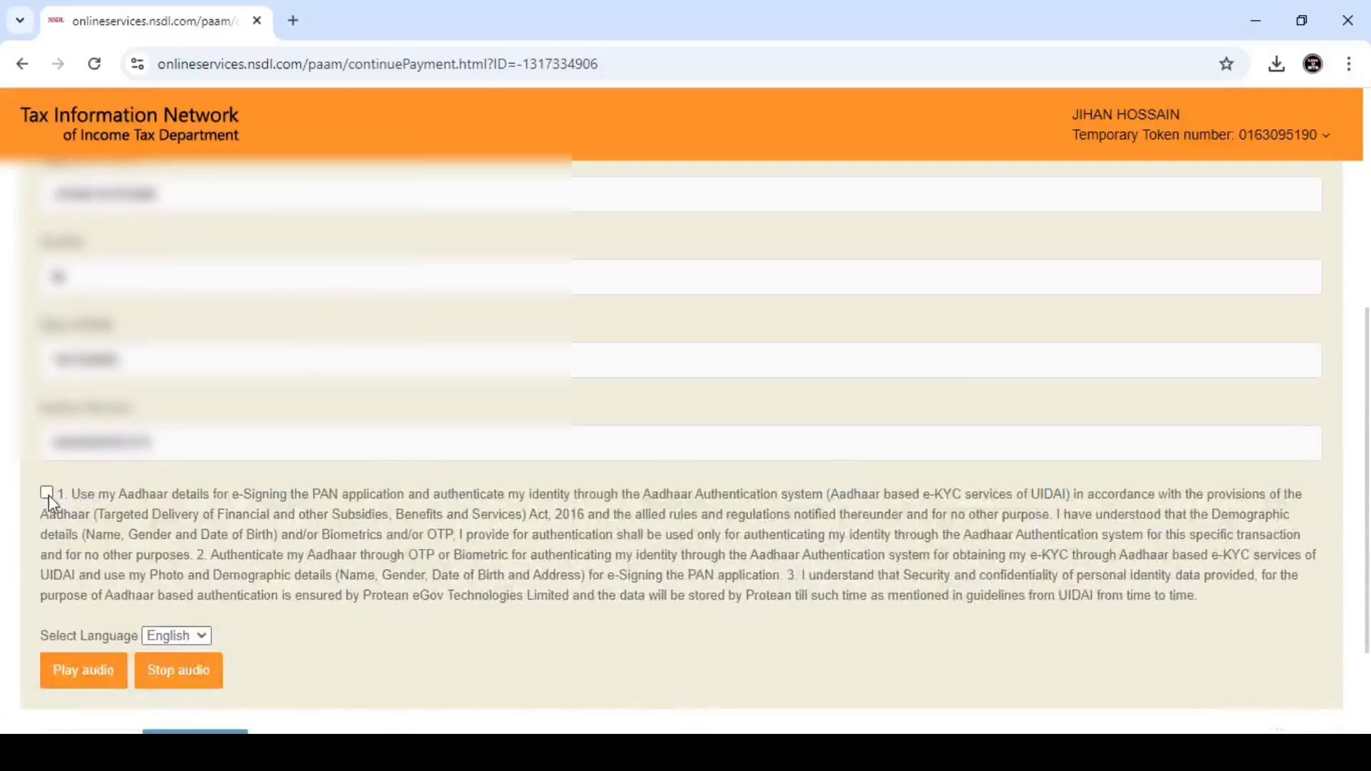
pyautogui.click(46, 492)
pyautogui.scroll(-1, 364, 446)
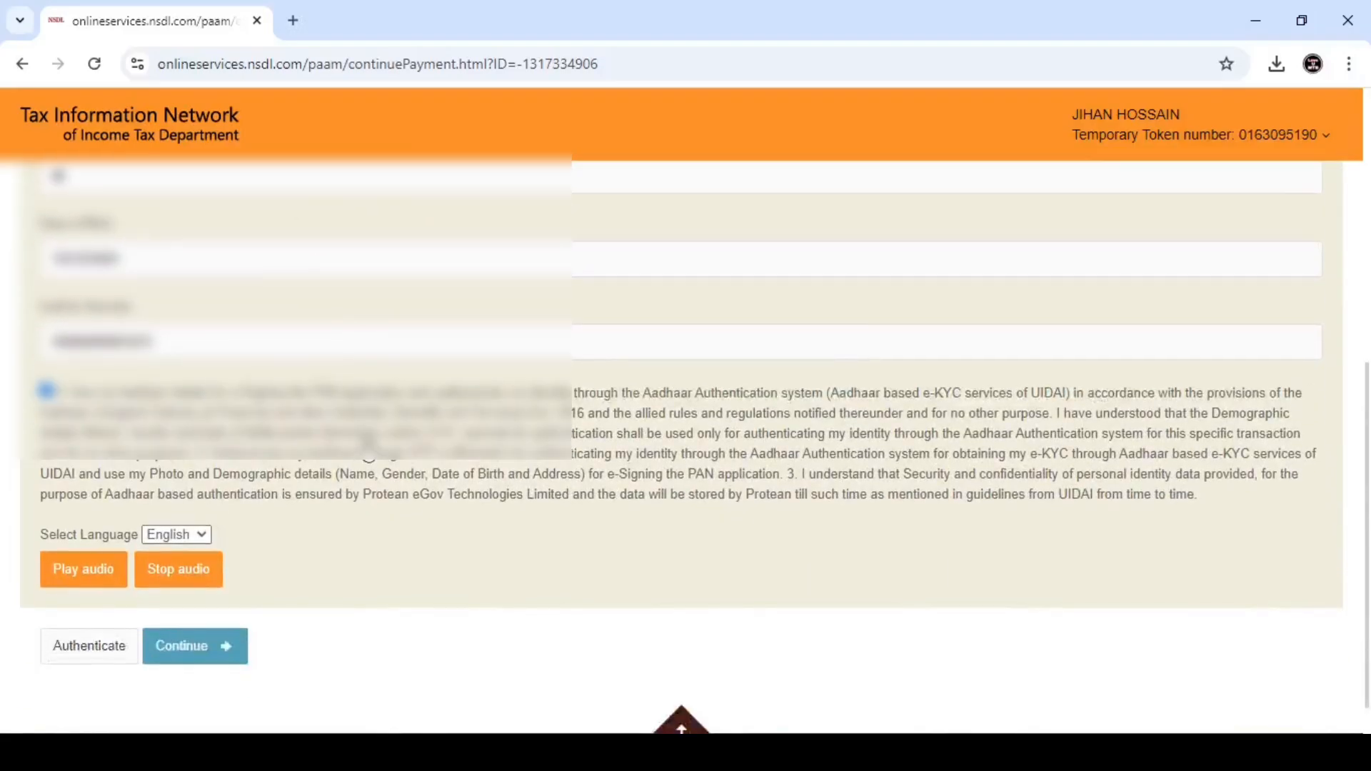
pyautogui.click(70, 650)
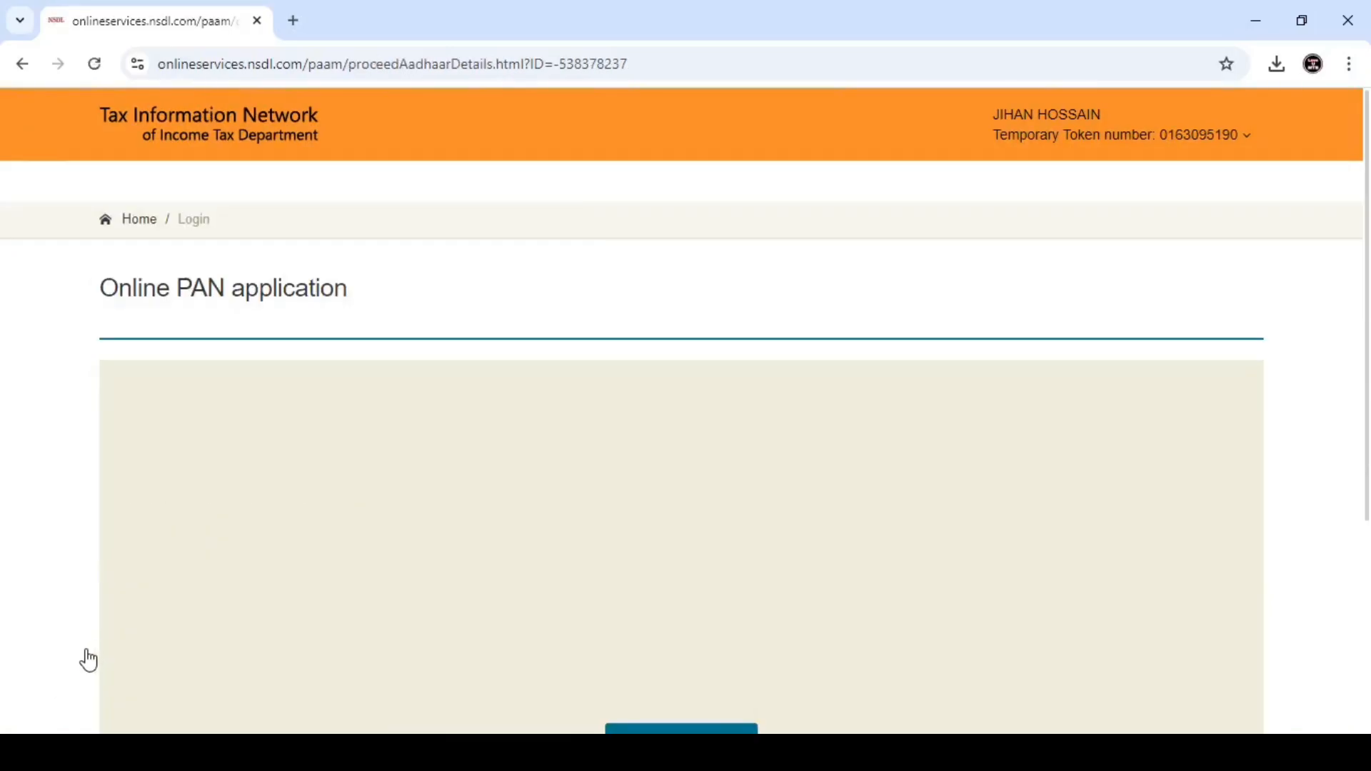
pyautogui.scroll(-1, 582, 526)
pyautogui.scroll(-2, 643, 522)
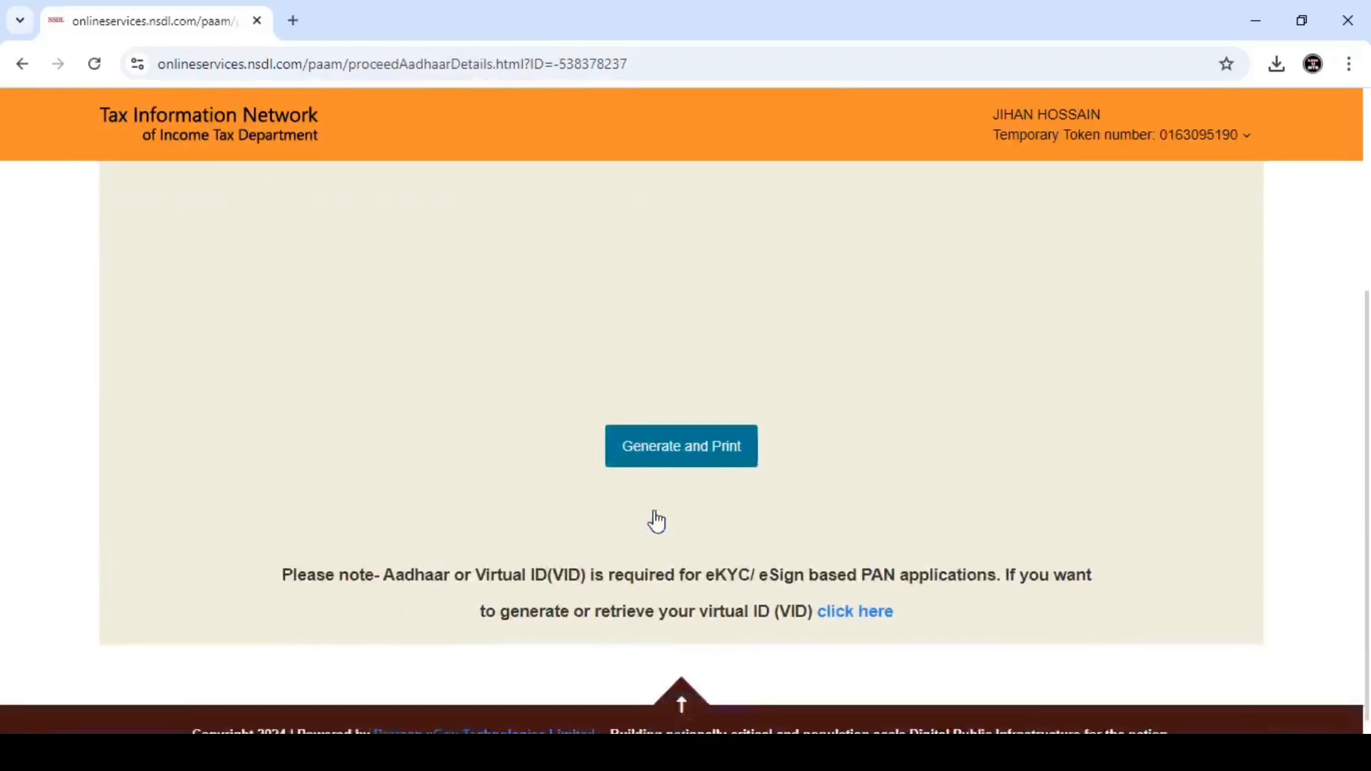
# - Generate the Form 49A PDF and unlock it with its password
pyautogui.click(682, 446)
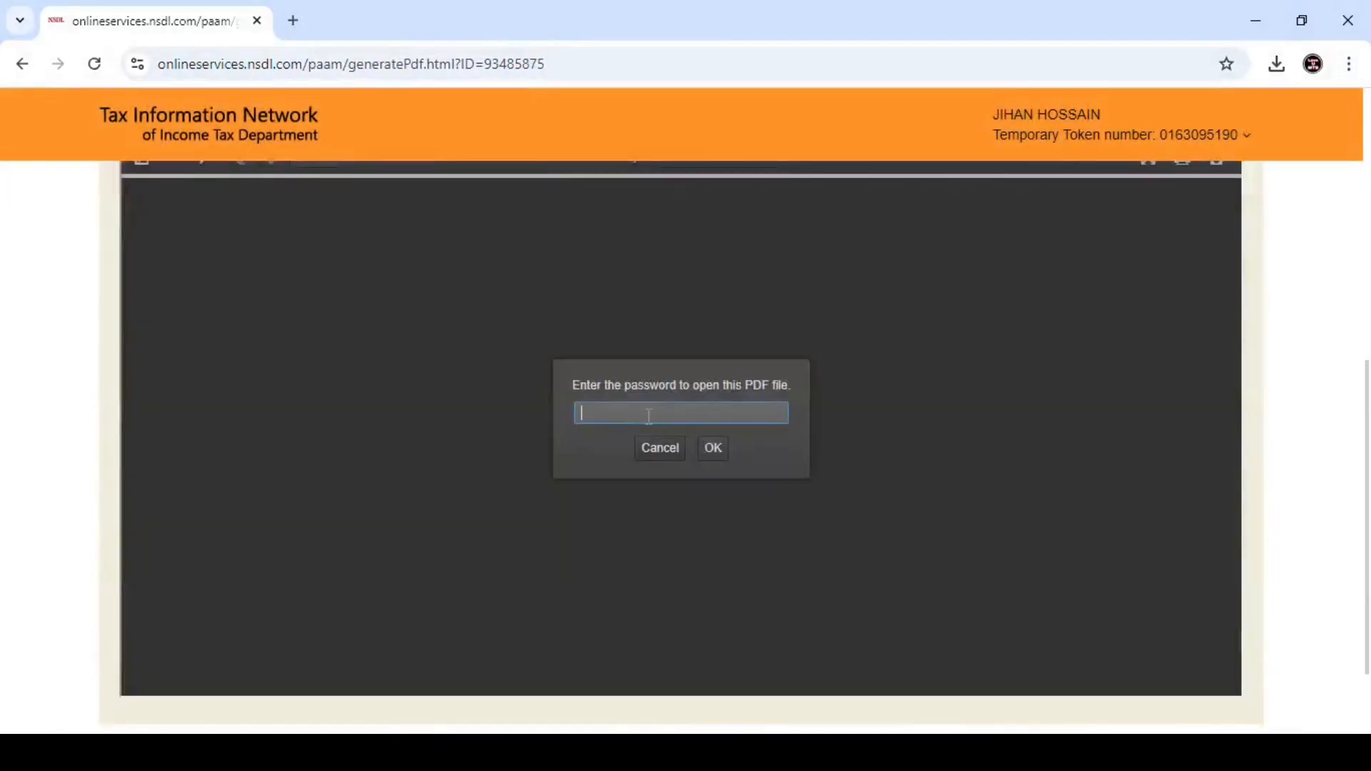
pyautogui.write('••••••••')
pyautogui.click(713, 448)
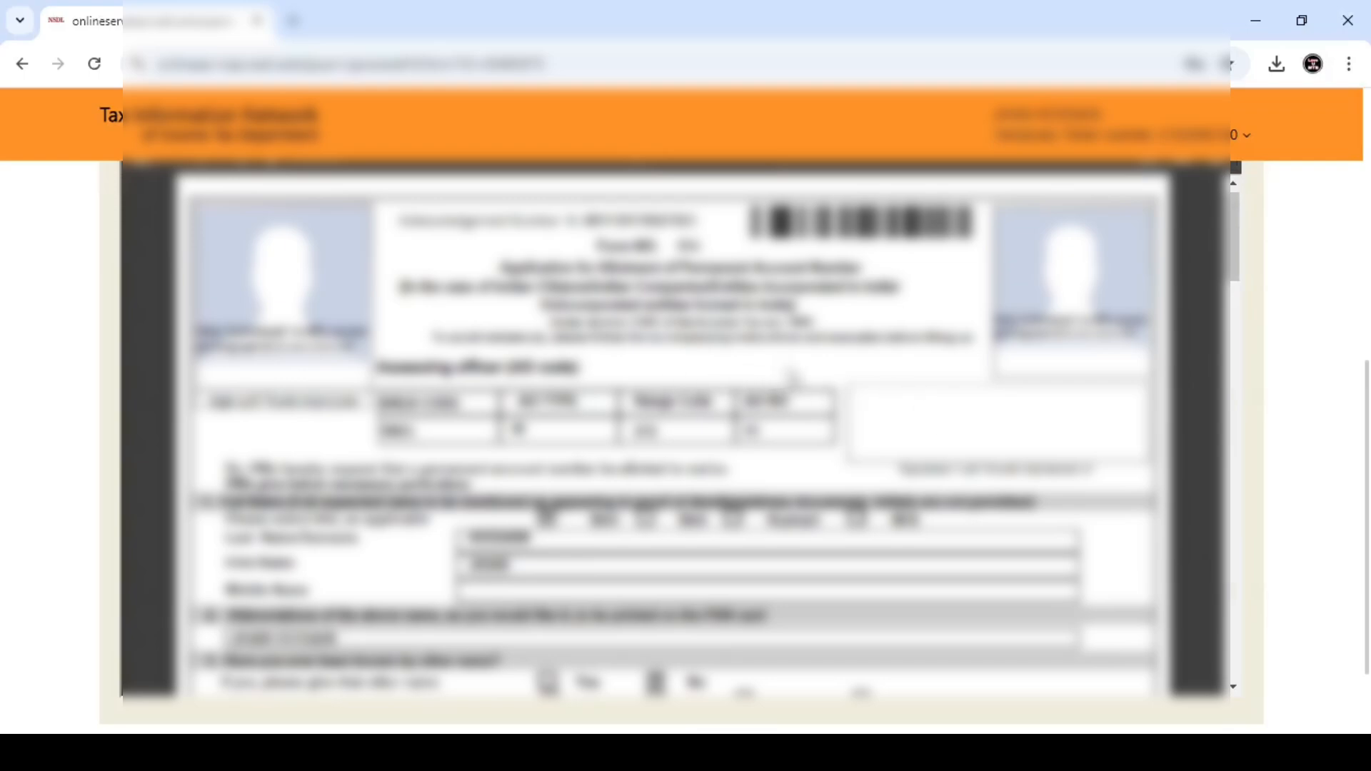
# - Scroll through the filled Form 49A to check details, signature and declaration
pyautogui.scroll(-5, 796, 379)
pyautogui.scroll(-15, 797, 382)
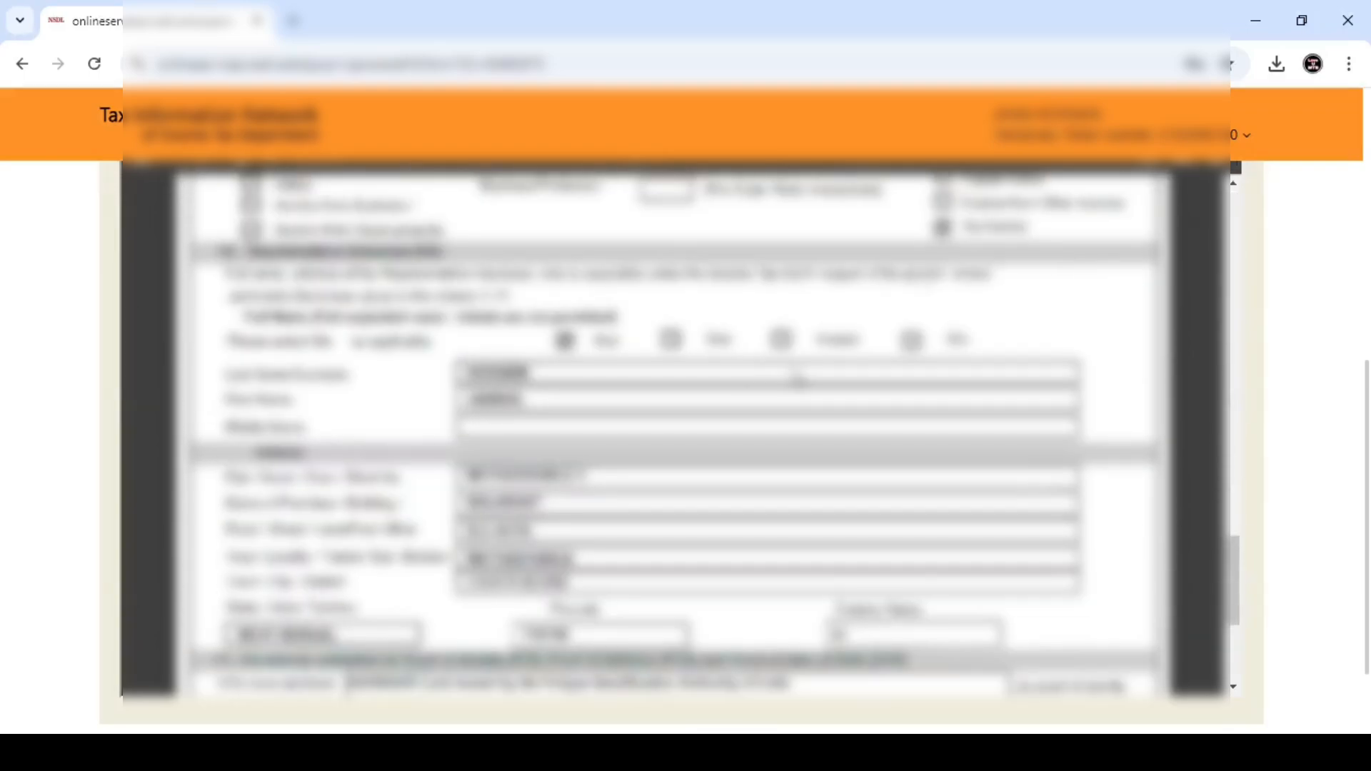
pyautogui.scroll(-2, 796, 382)
pyautogui.scroll(4, 798, 382)
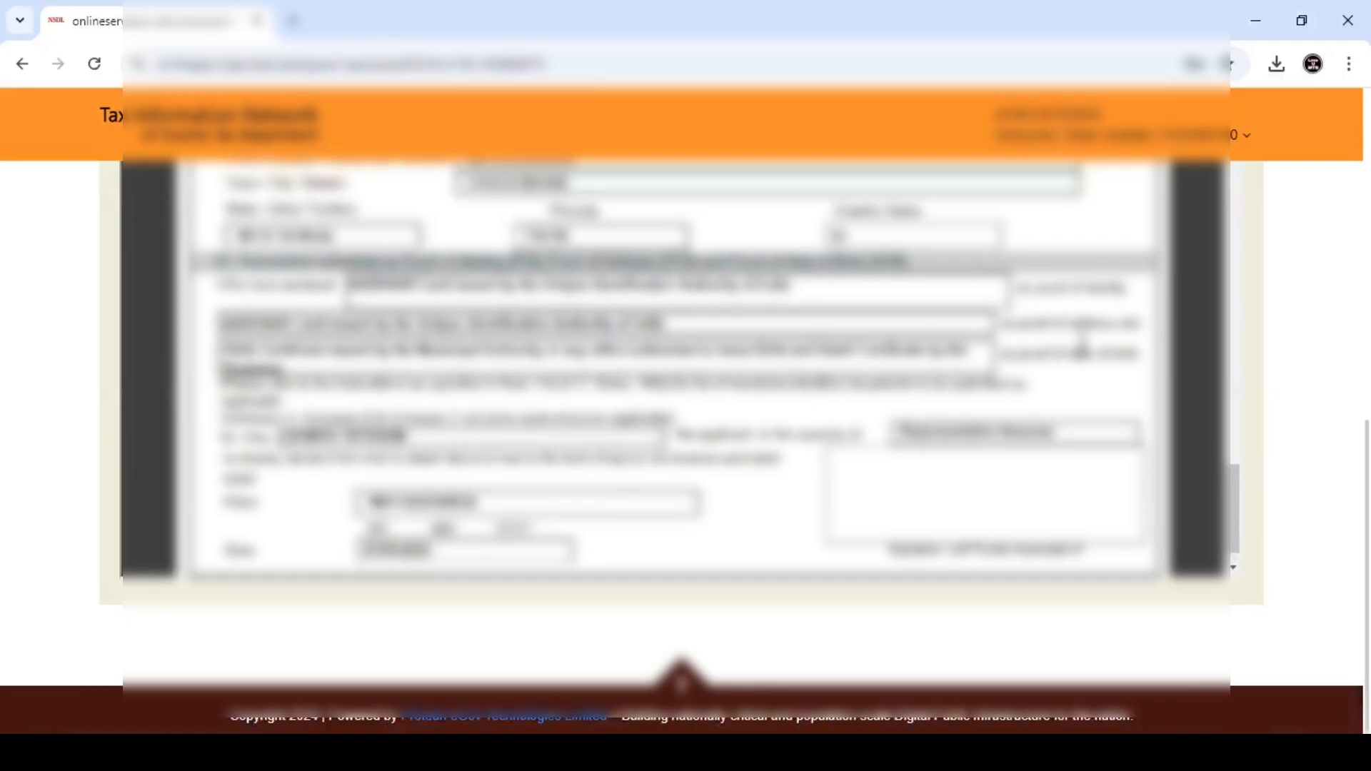
pyautogui.scroll(-3, 796, 382)
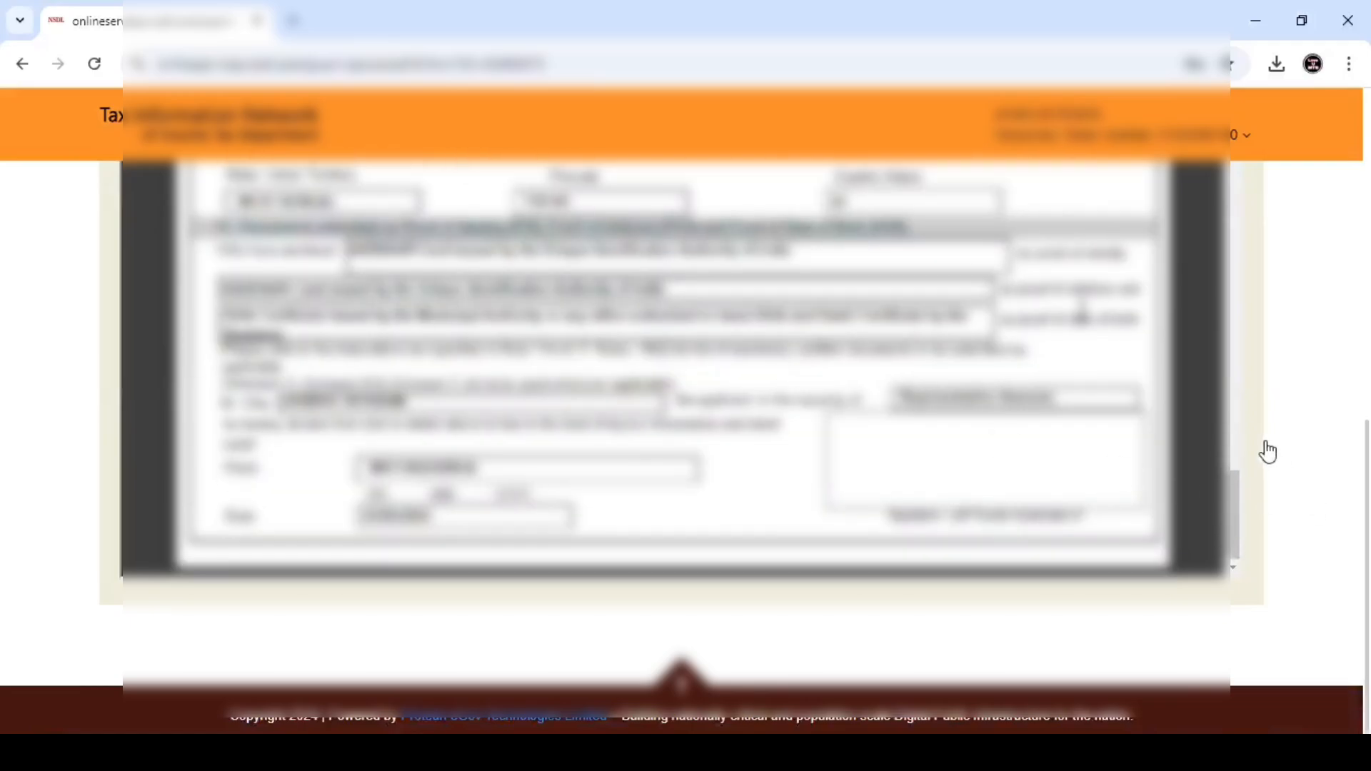
pyautogui.scroll(2, 1266, 451)
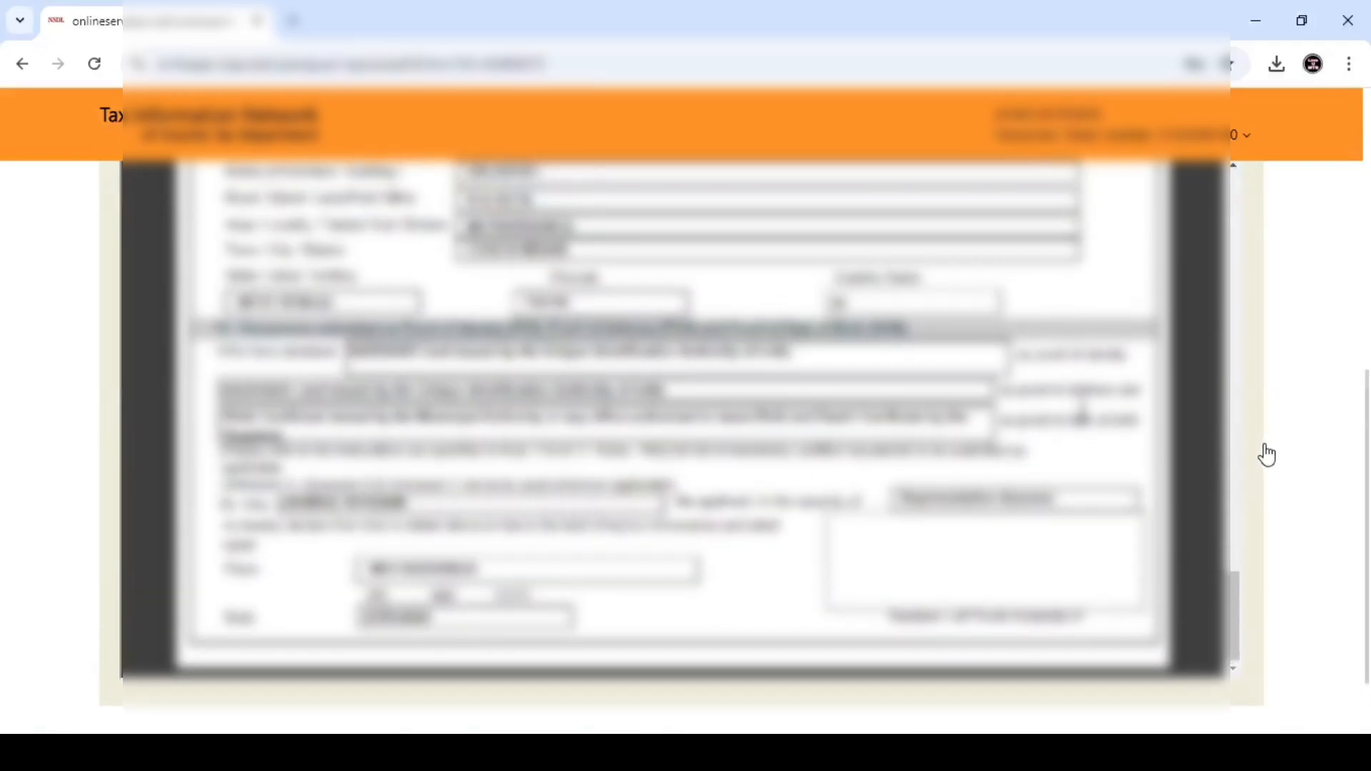